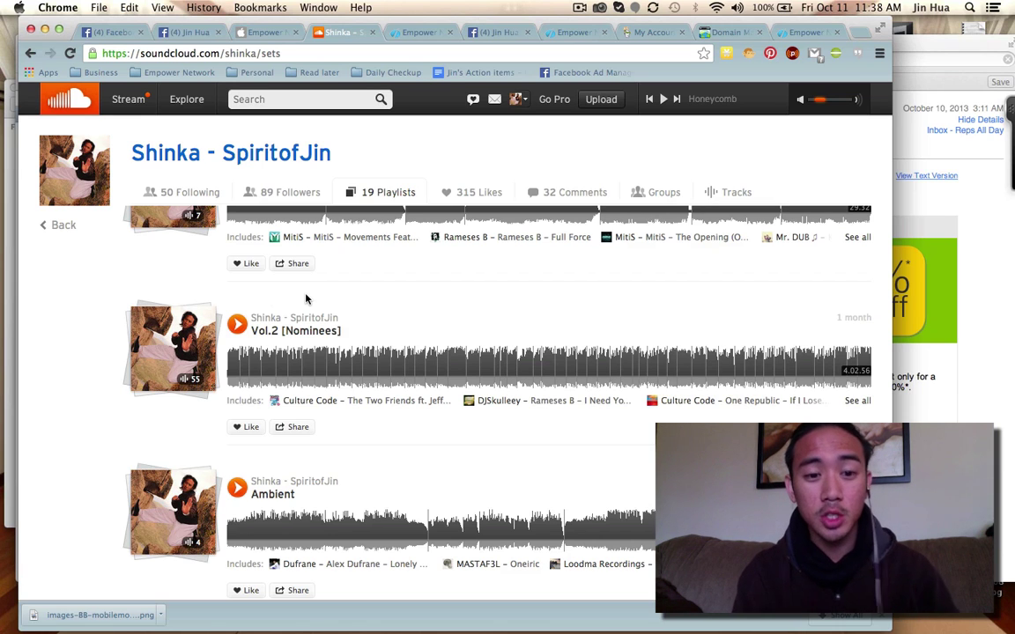
Find the playlist "Vol.2 [Nominees]" among the SoundCloud playlists and start playing it.
scroll(305, 300, "up", 5)
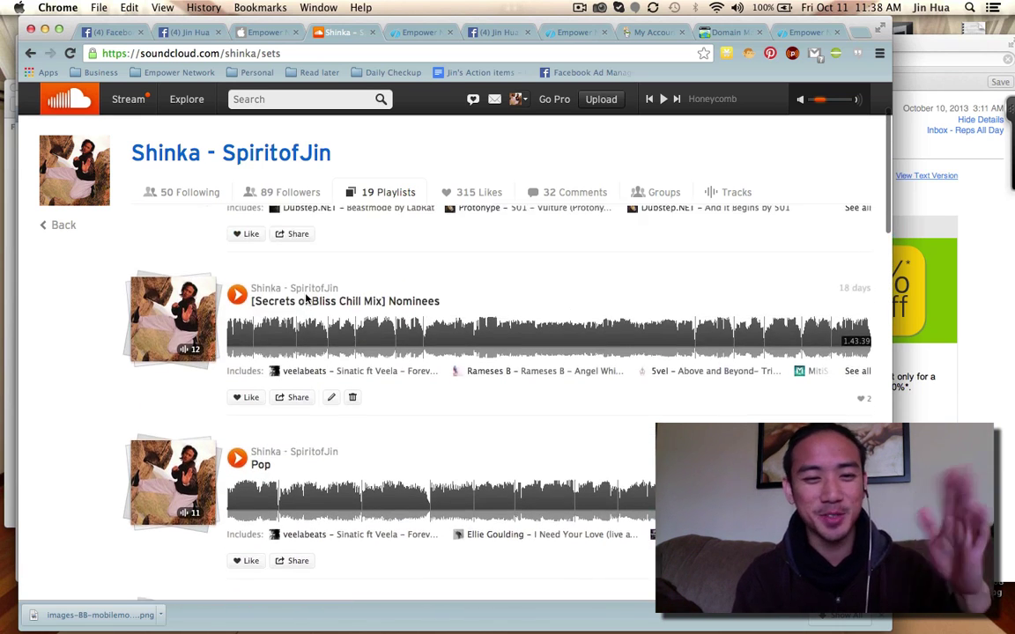
scroll(306, 300, "up", 2)
scroll(306, 299, "down", 8)
scroll(306, 300, "down", 2)
scroll(305, 300, "up", 3)
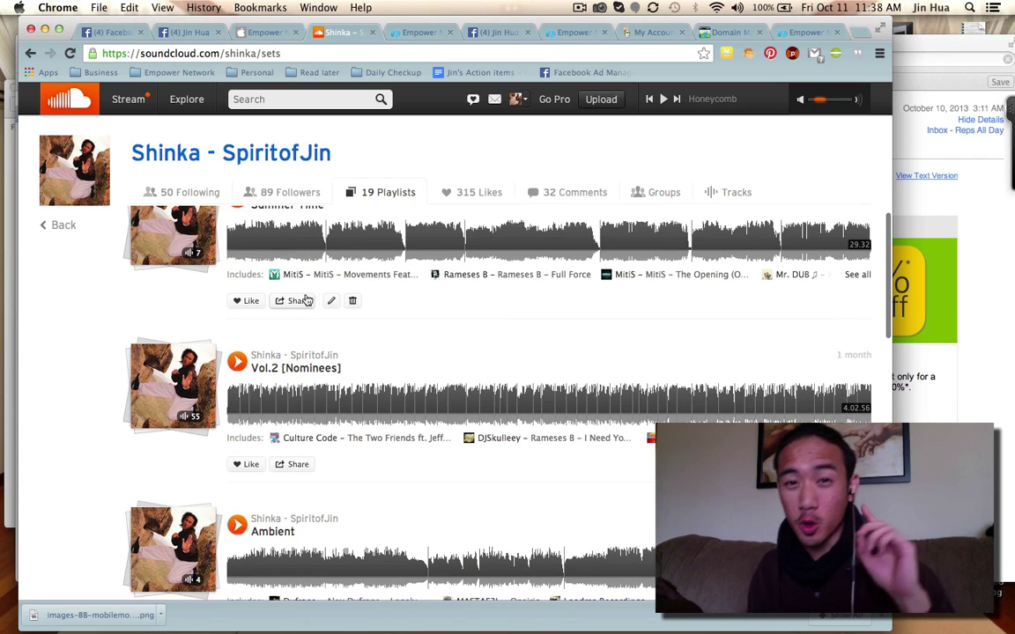
left_click(236, 365)
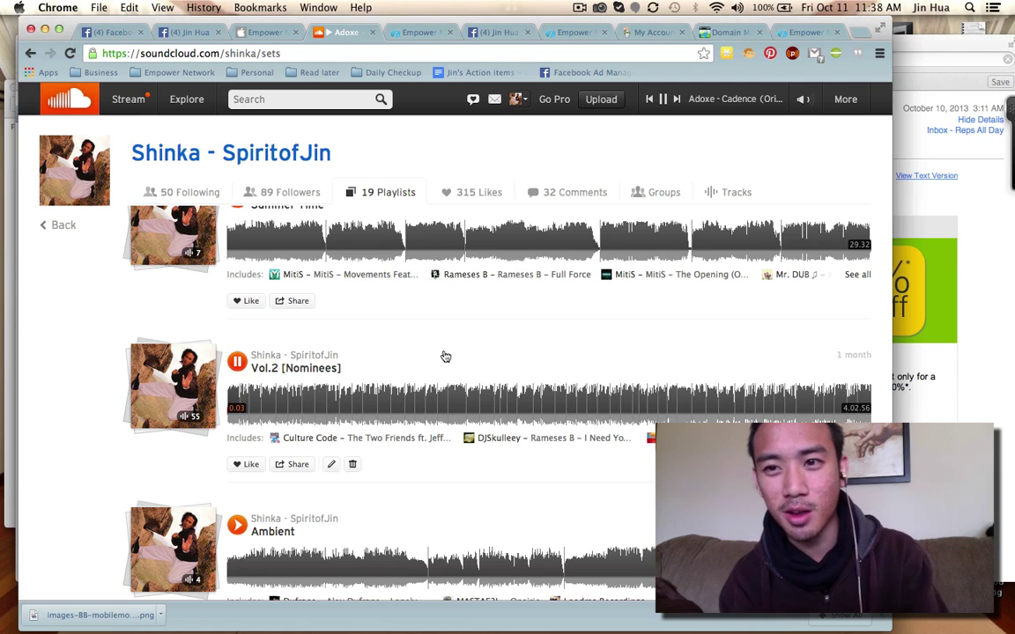
Switch to the GoDaddy account page, lower the system volume and launch the domain manager from the account's products.
left_click(641, 33)
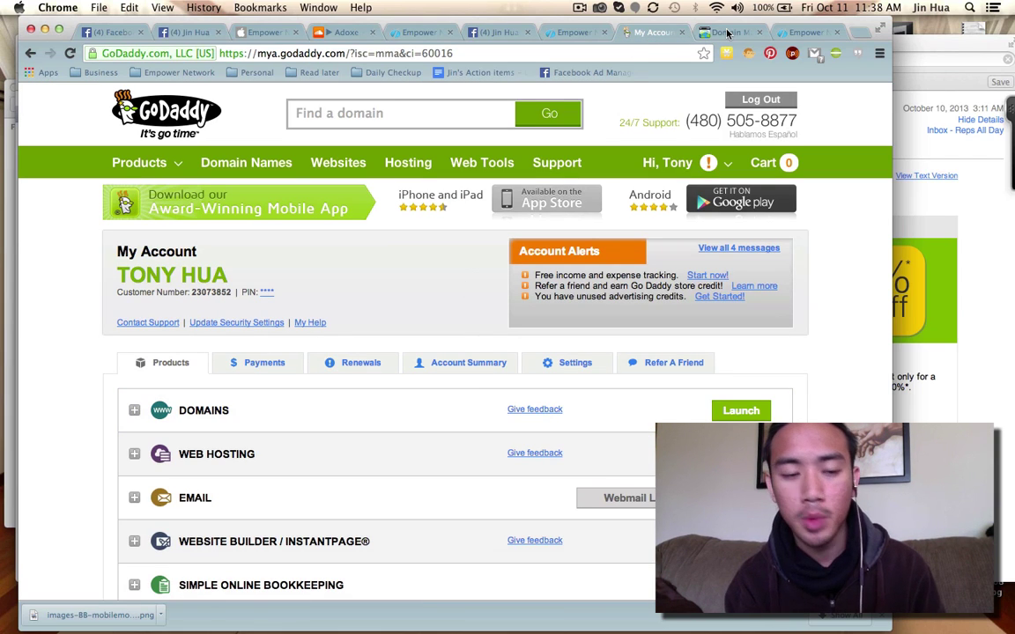
scroll(443, 273, "down", 1)
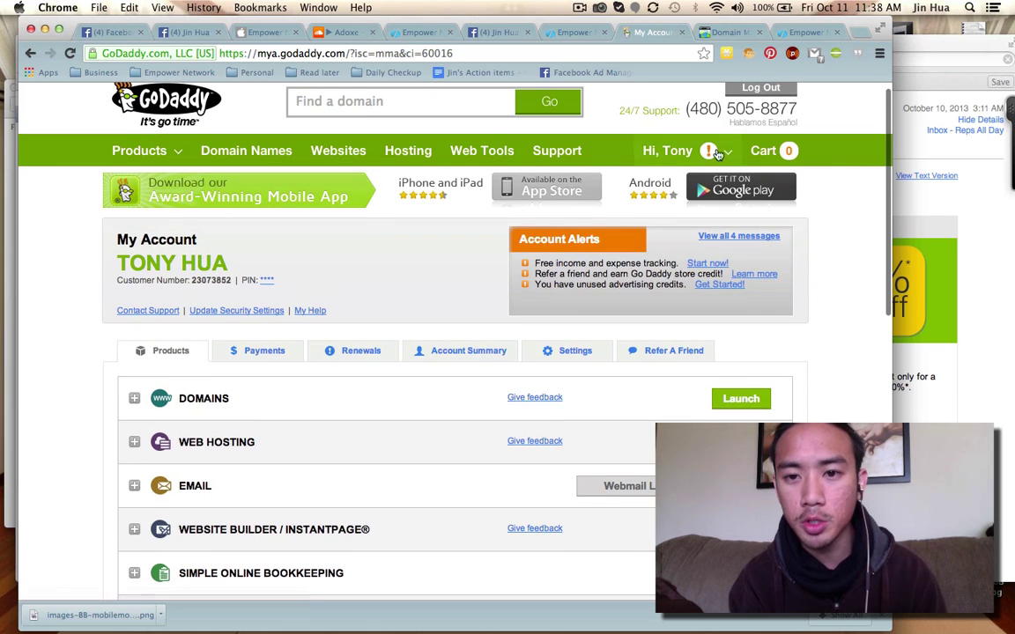
mouse_move(691, 153)
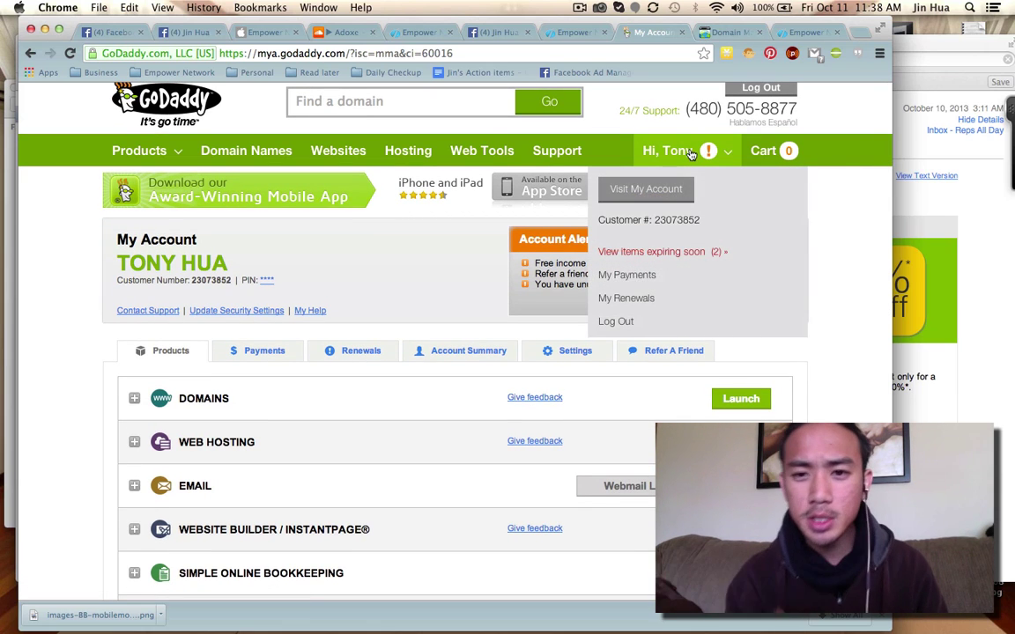
key("XF86AudioLowerVolume")
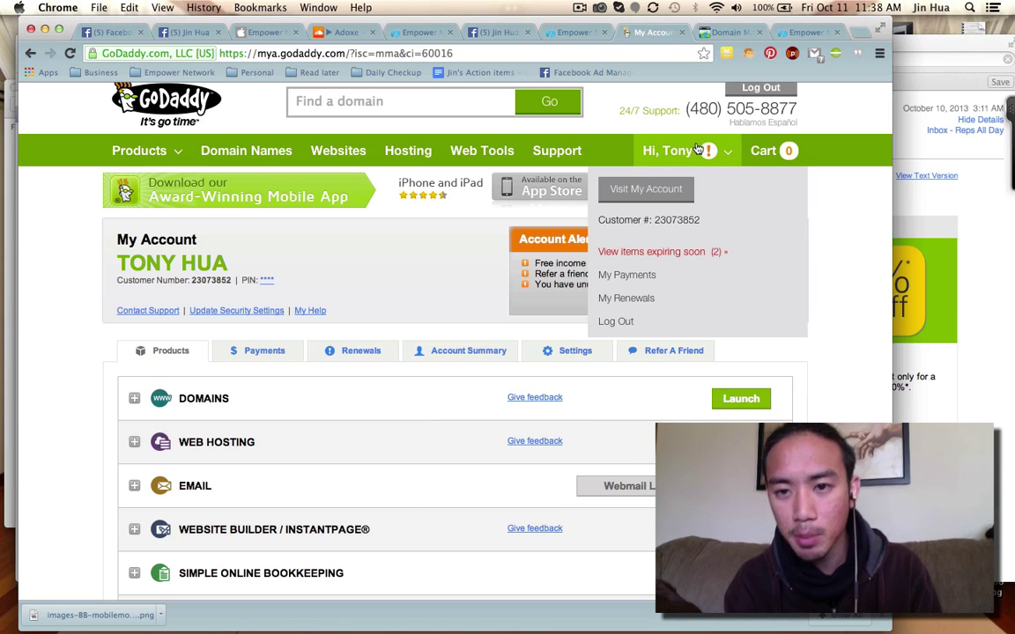
left_click(647, 194)
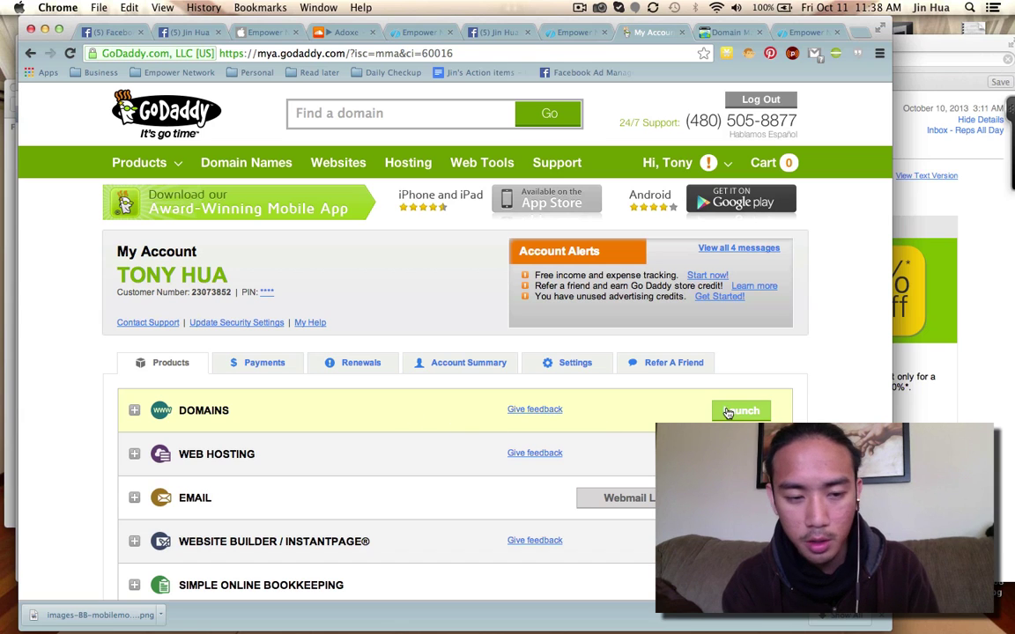
left_click(727, 411)
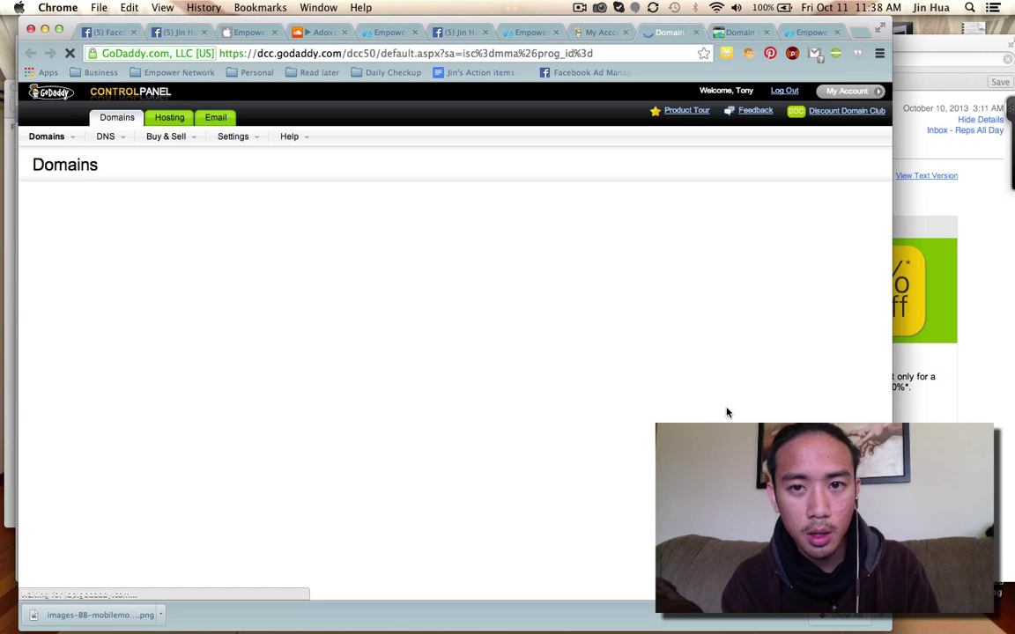
Open the details of JEDIALLIANCE.COM from the domain list and look through its domain settings.
scroll(727, 412, "down", 2)
scroll(726, 411, "up", 2)
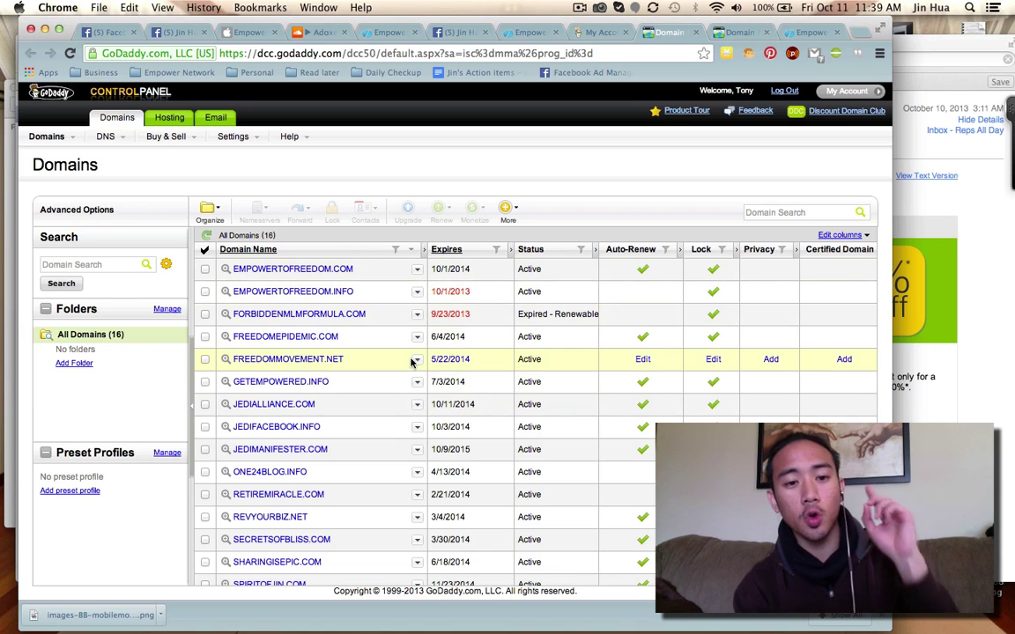
scroll(410, 359, "down", 2)
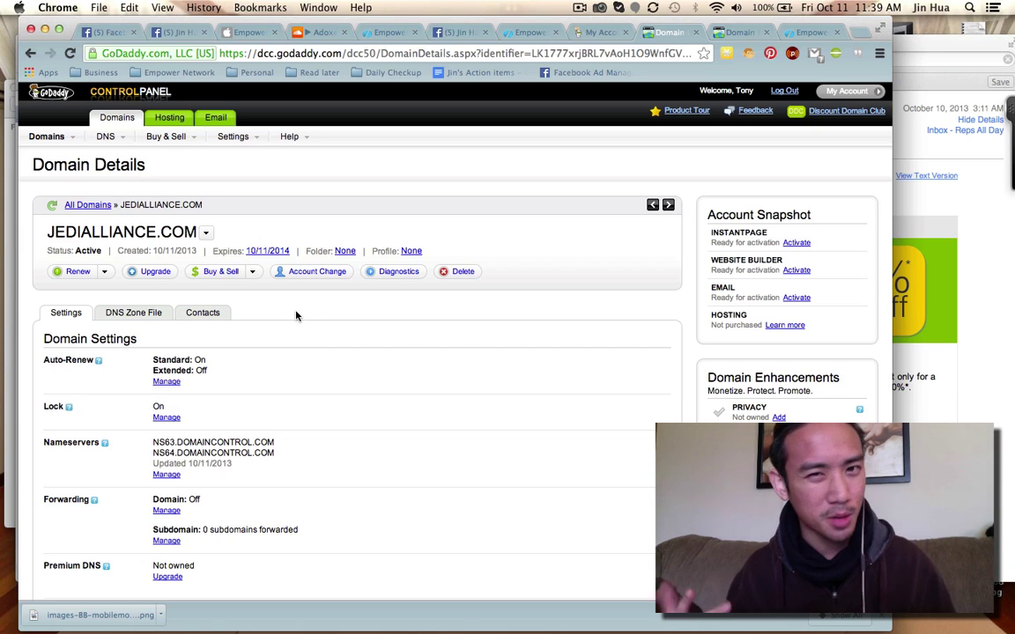
scroll(296, 315, "down", 4)
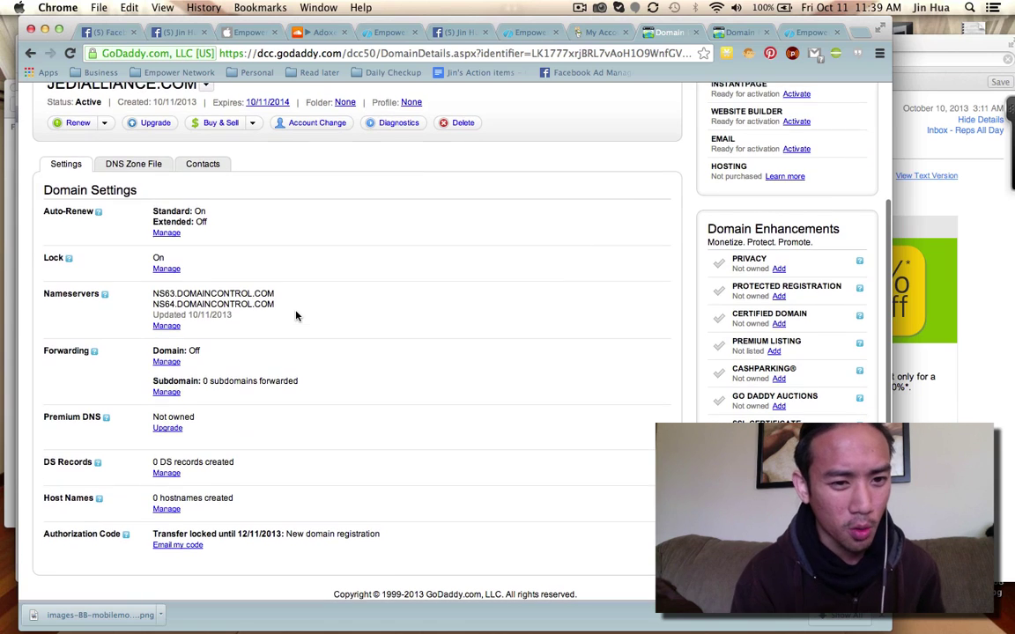
scroll(296, 315, "up", 4)
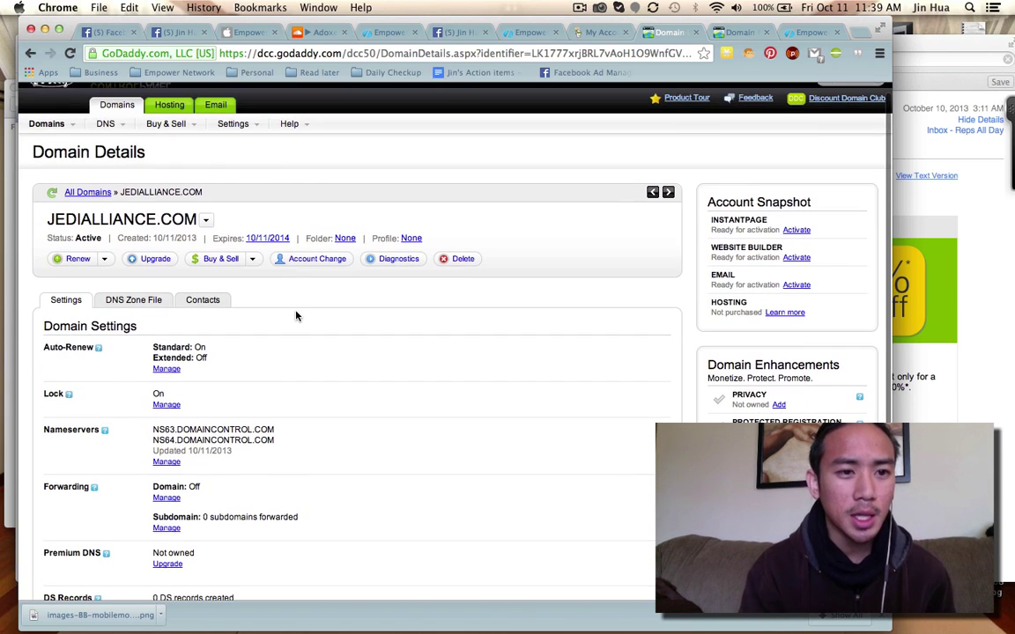
scroll(296, 315, "down", 1)
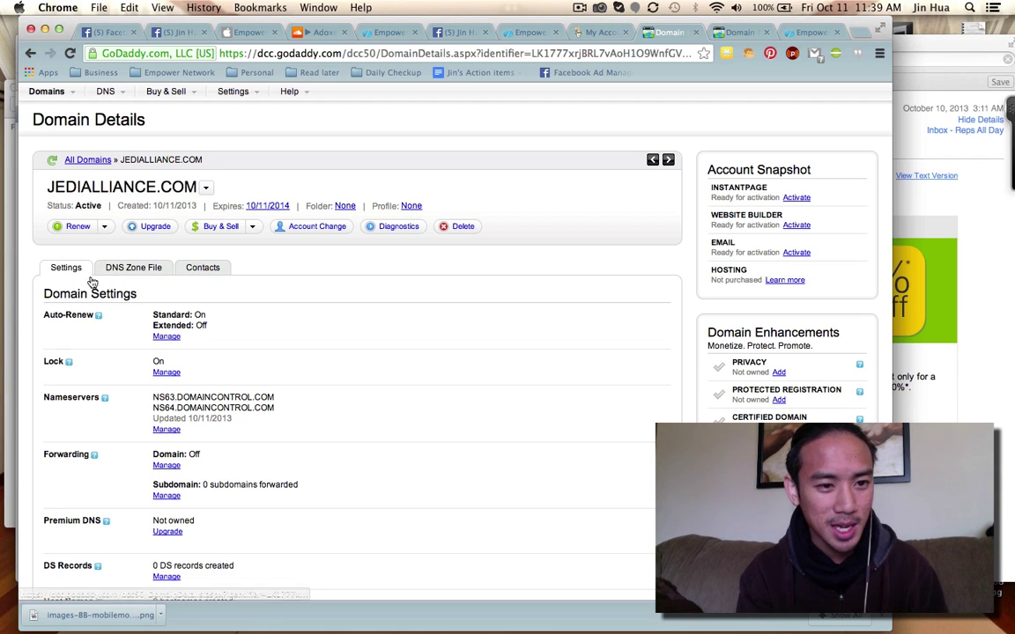
Open the domain's DNS zone file for editing and look over its host and alias records.
left_click(151, 277)
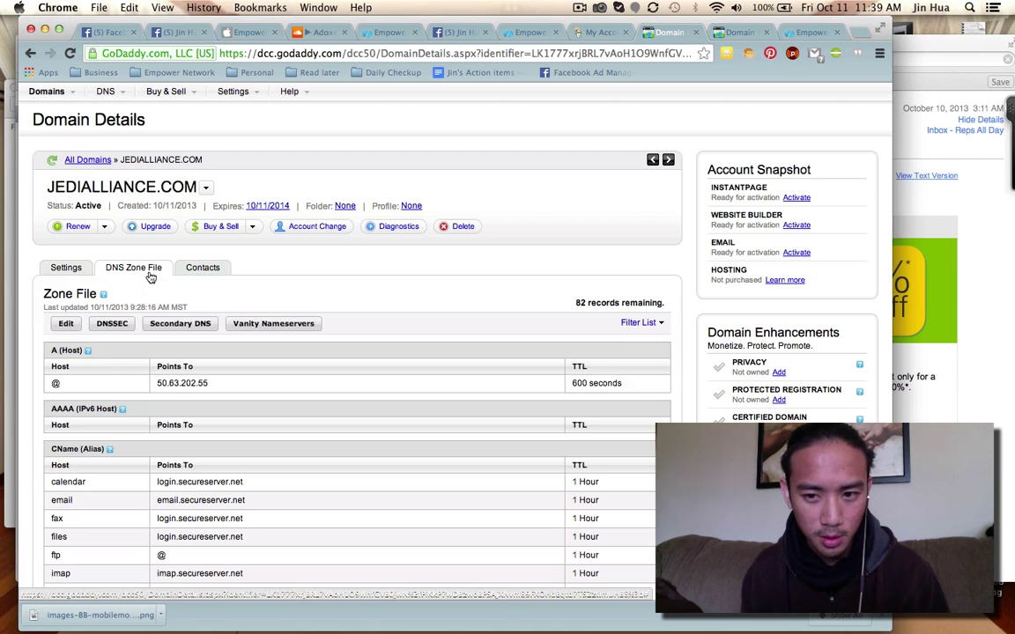
scroll(340, 389, "down", 2)
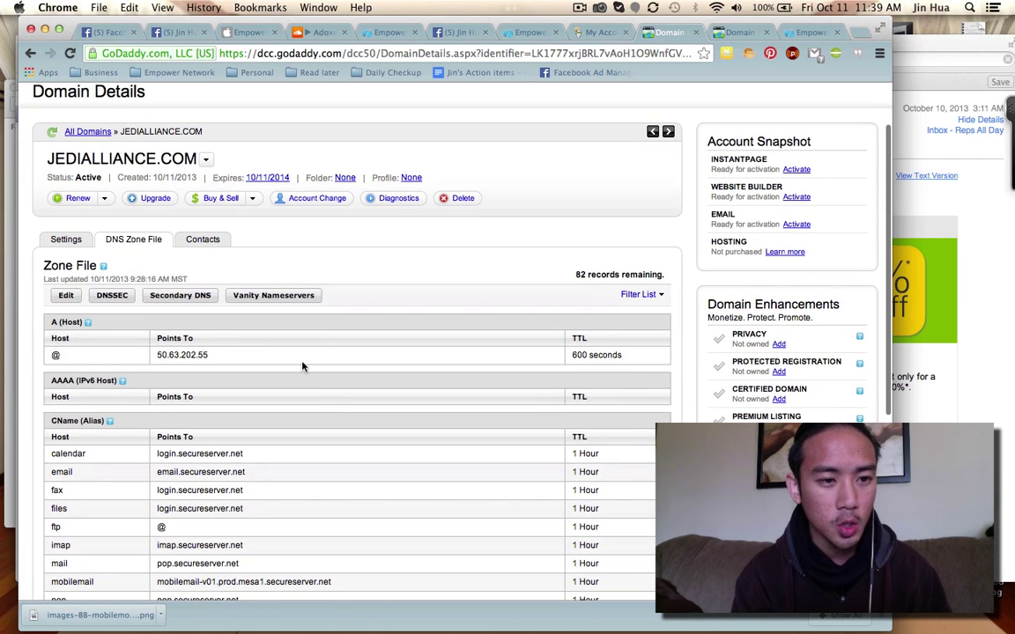
left_click(67, 296)
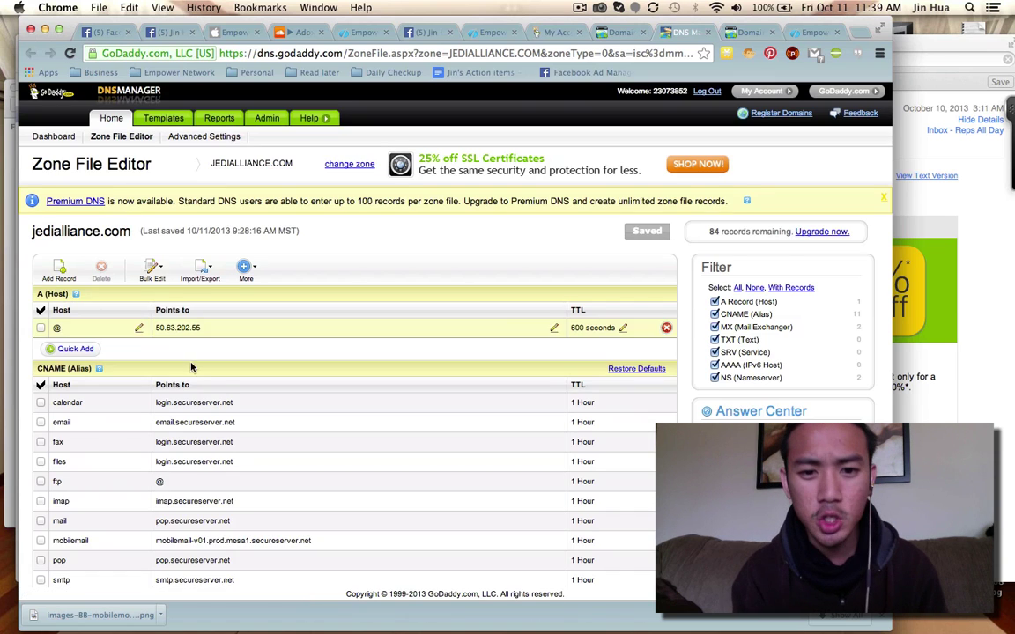
scroll(253, 412, "down", 3)
scroll(254, 411, "up", 3)
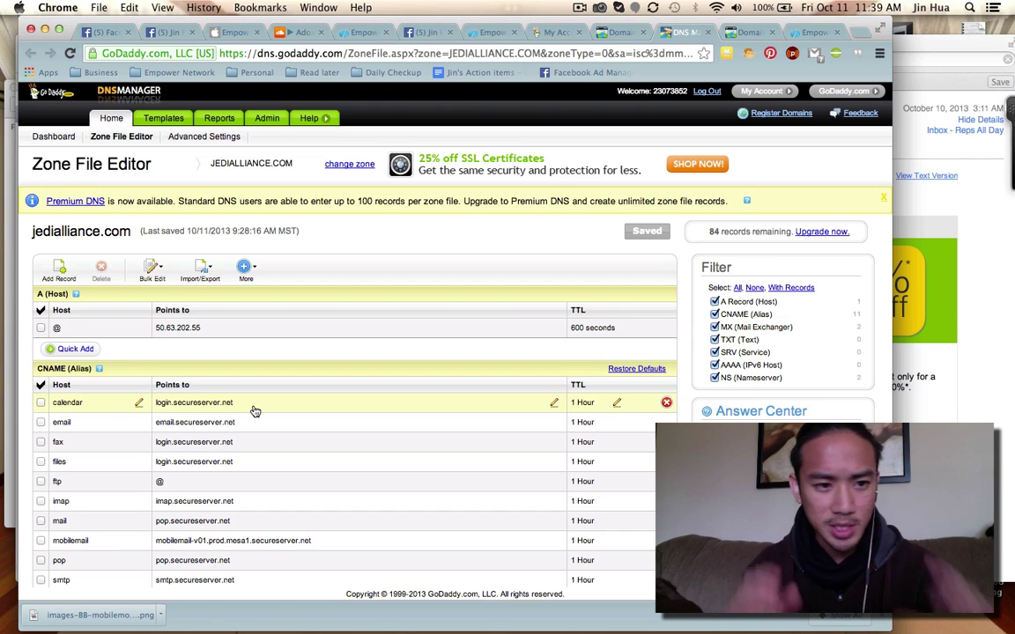
Open the www record in the CNAME (Alias) section of the zone file for editing.
scroll(84, 368, "down", 3)
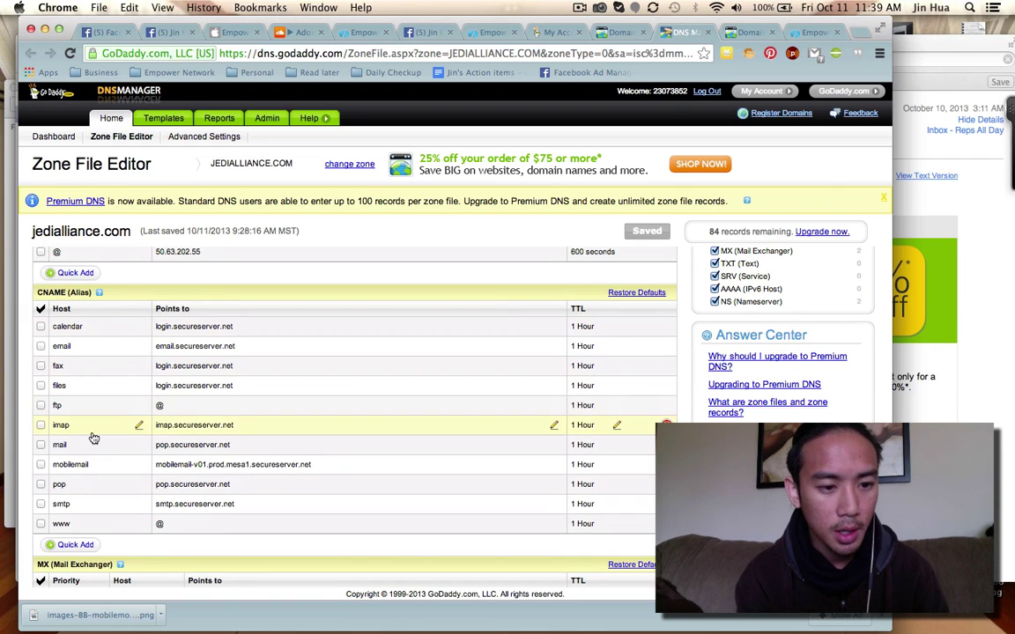
scroll(92, 436, "down", 3)
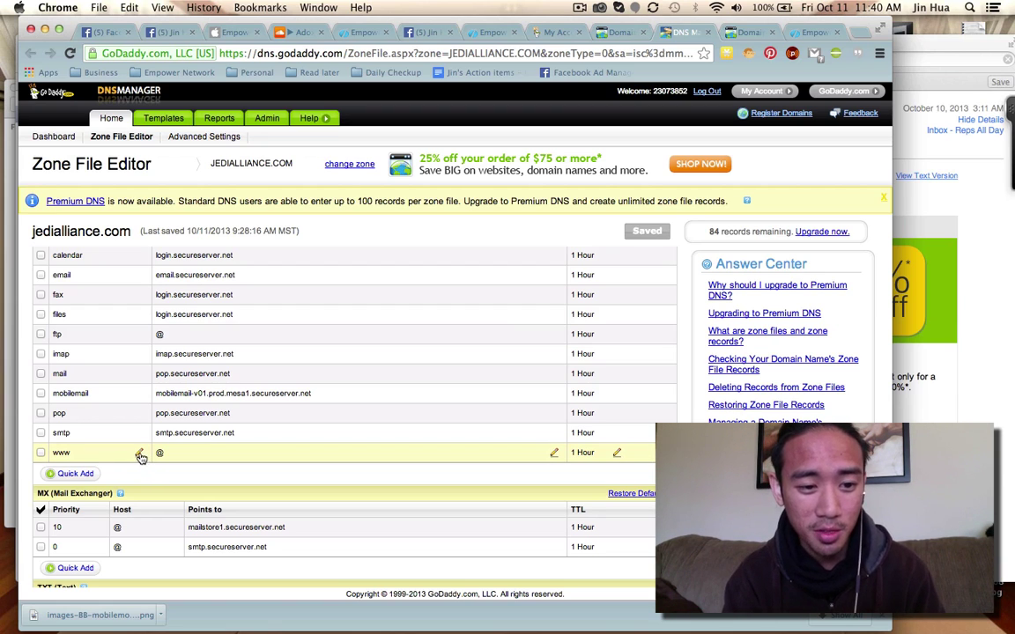
left_click(139, 455)
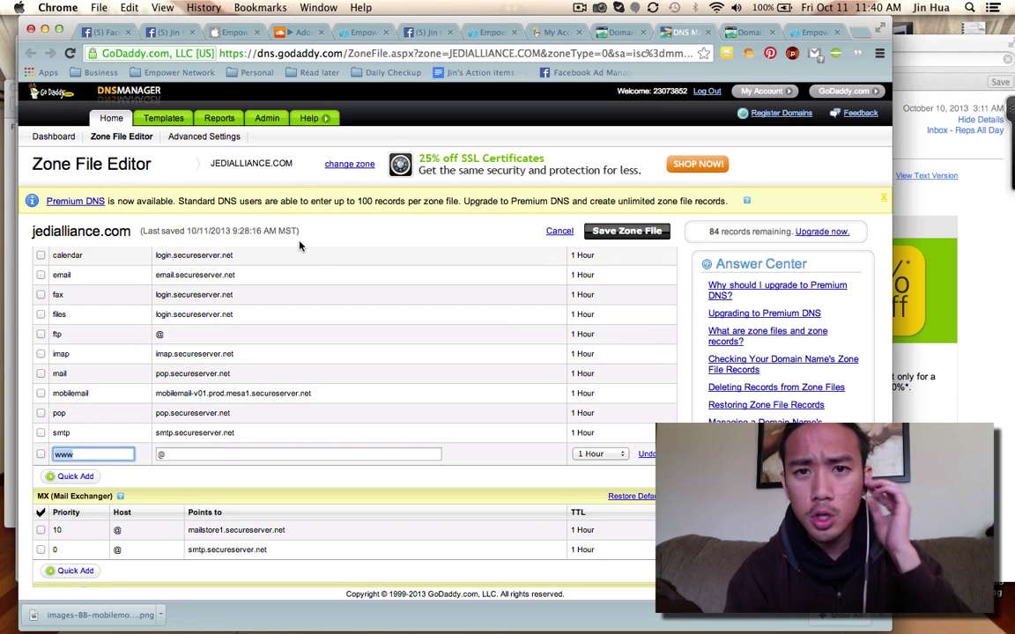
Switch to the Empower Network site, open the account's own blog for editing and expand its customization options.
left_click(492, 33)
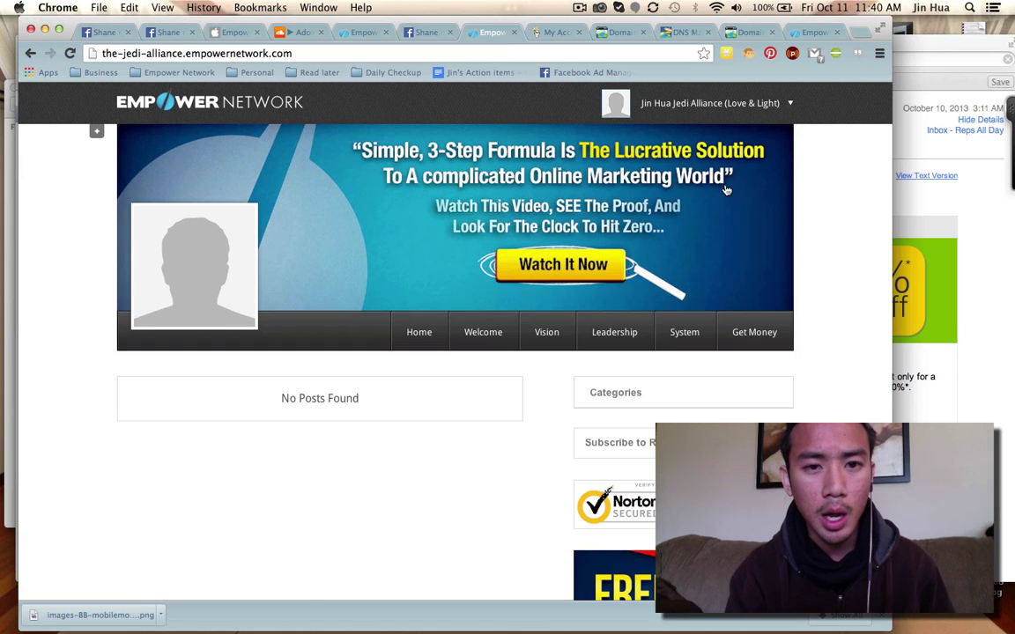
left_click(189, 104)
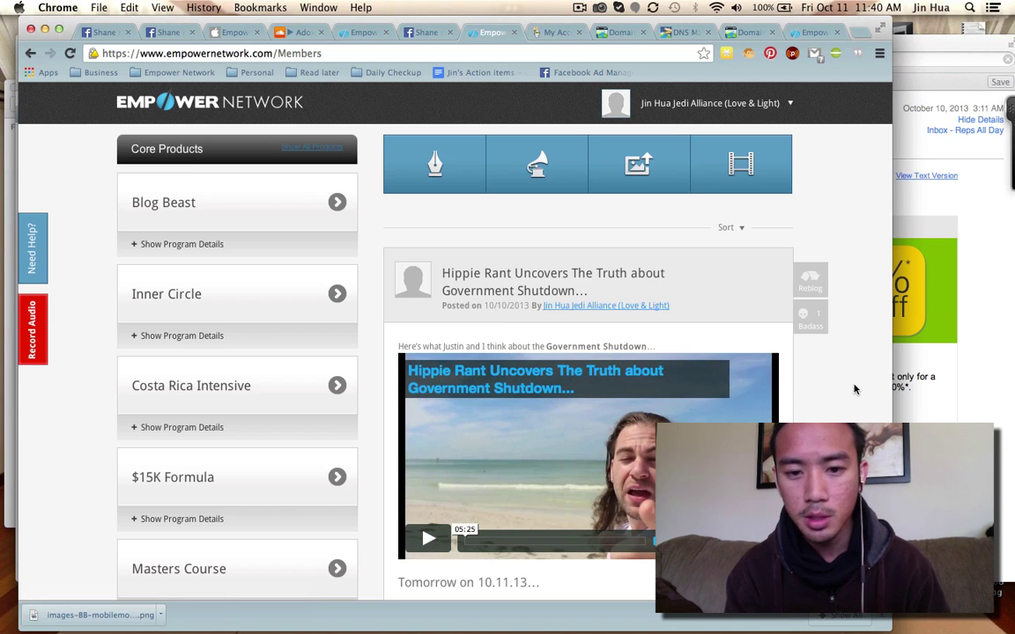
scroll(854, 388, "down", 2)
scroll(853, 389, "up", 2)
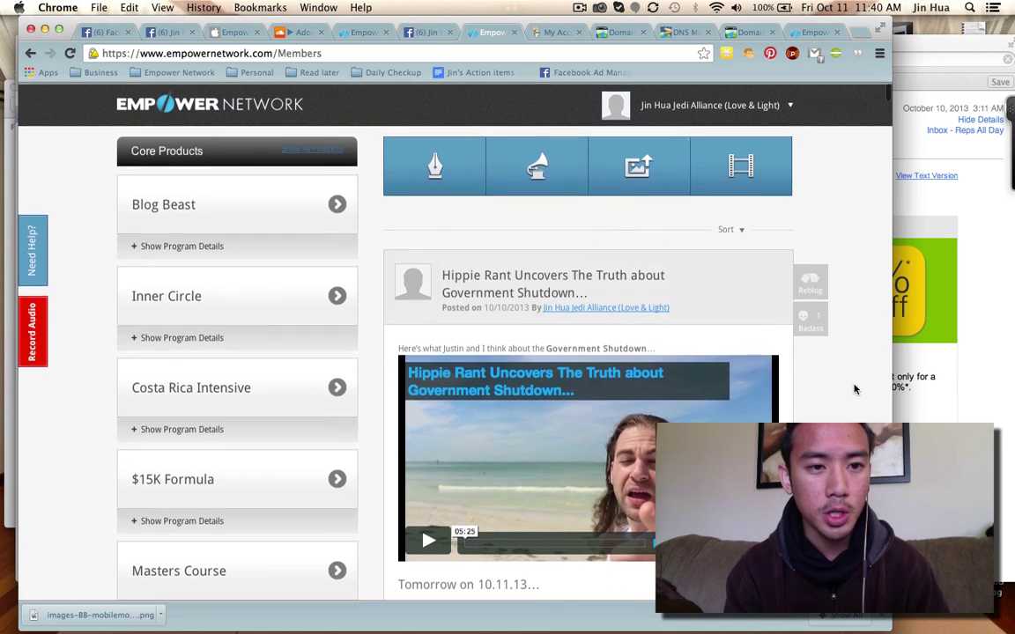
mouse_move(602, 107)
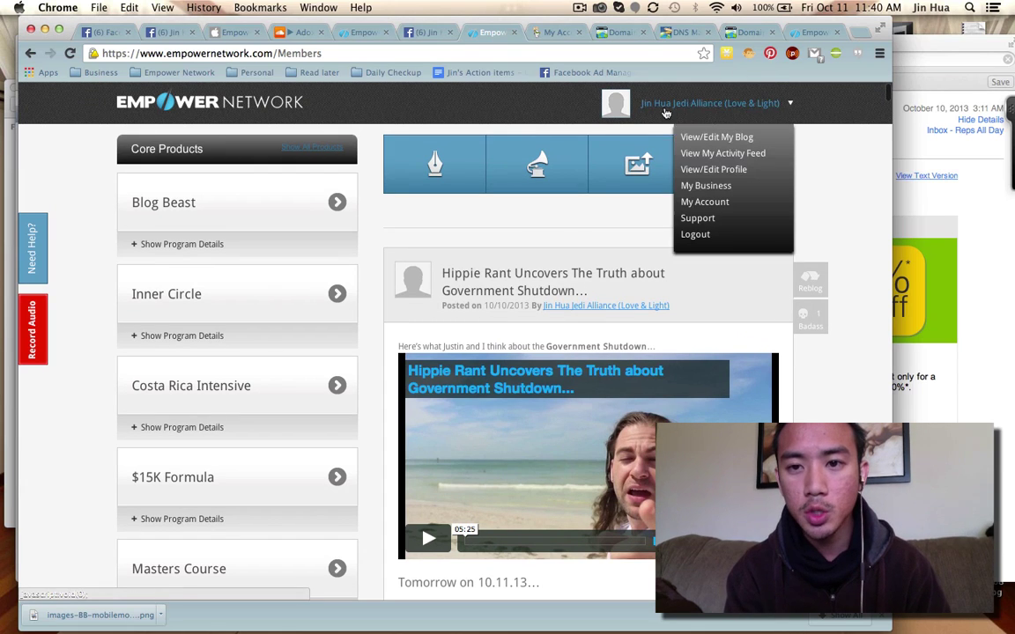
left_click(733, 141)
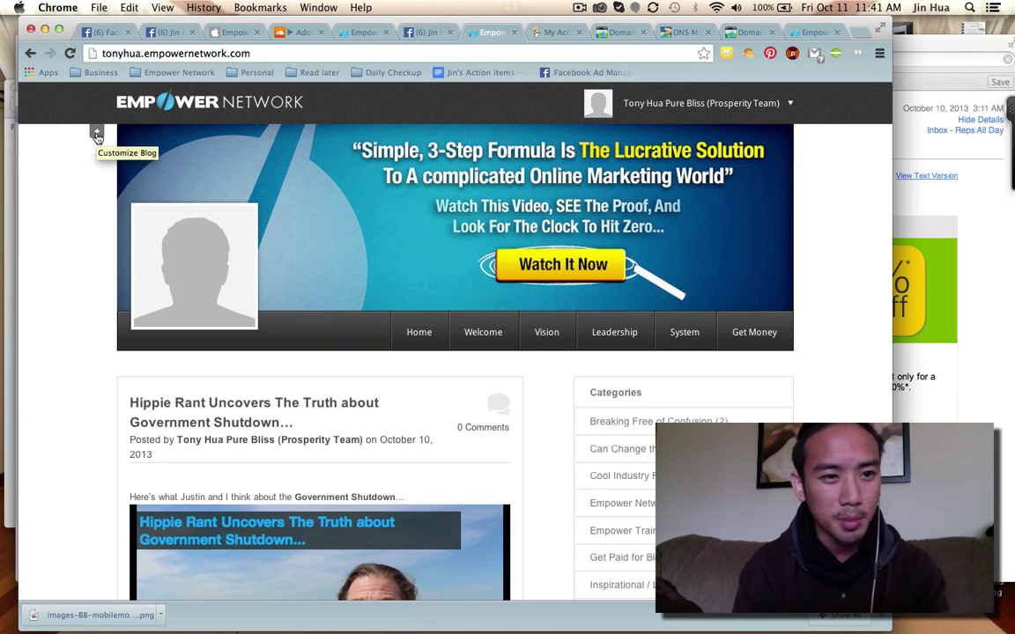
left_click(98, 134)
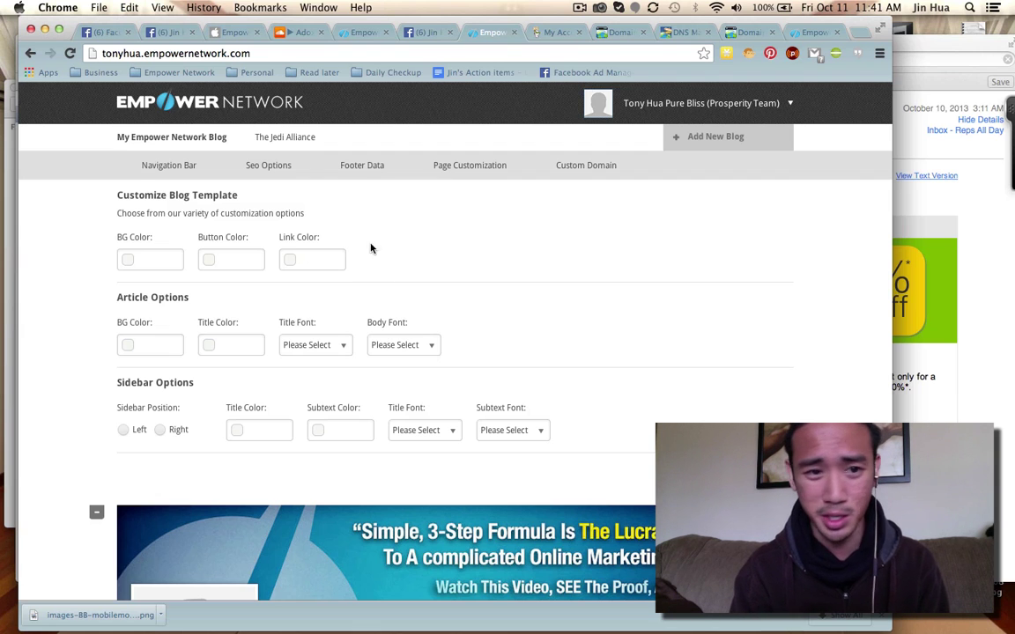
Review the blog's SEO options, covering the META title, description and keywords tags and the Google Analytics ID.
left_click(286, 168)
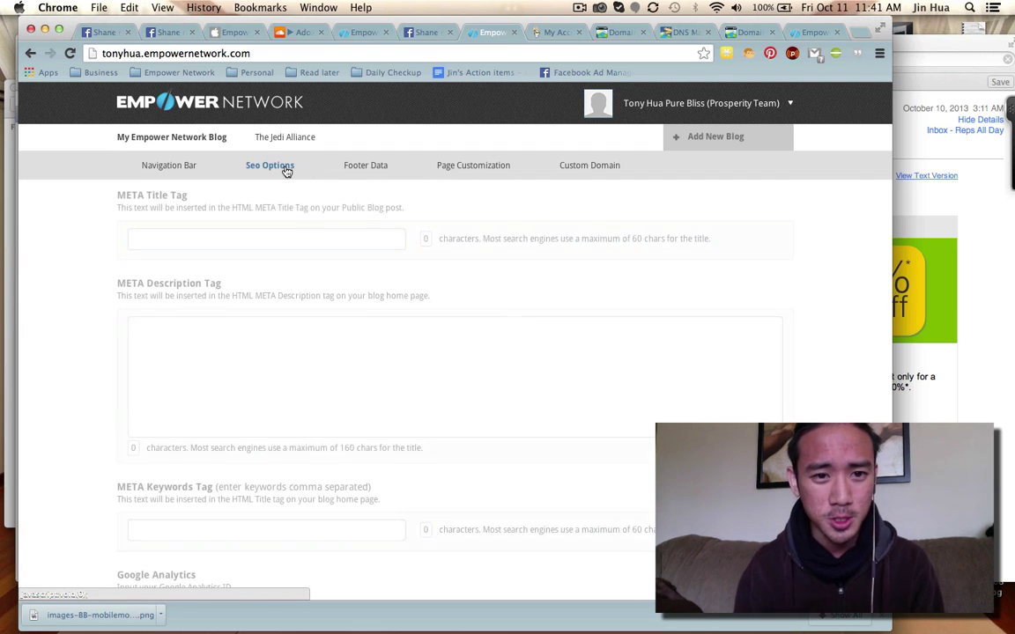
scroll(437, 367, "down", 1)
scroll(437, 367, "down", 9)
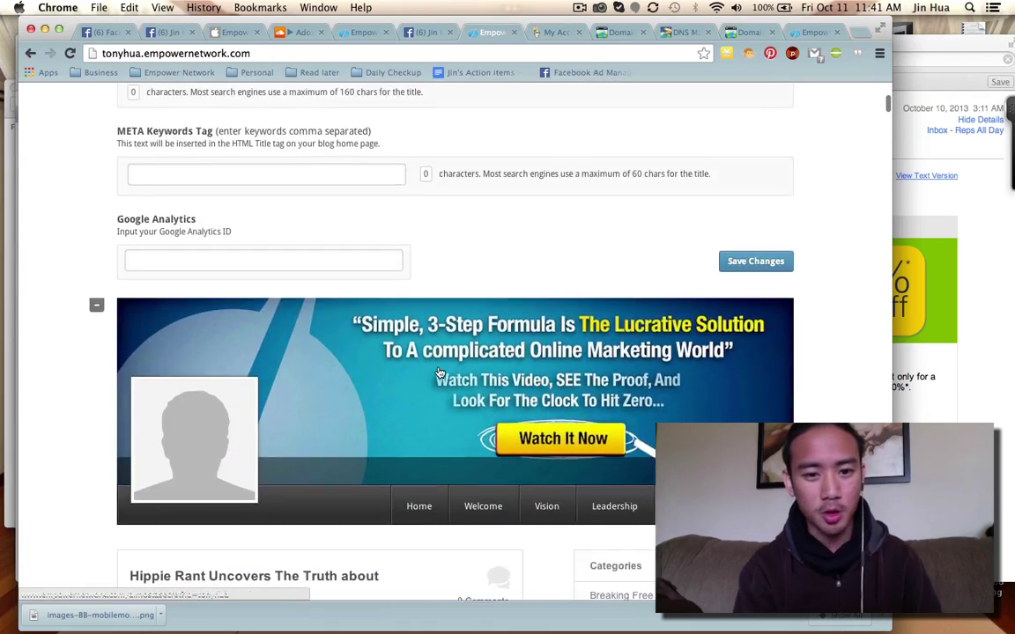
scroll(439, 370, "up", 4)
scroll(439, 372, "up", 4)
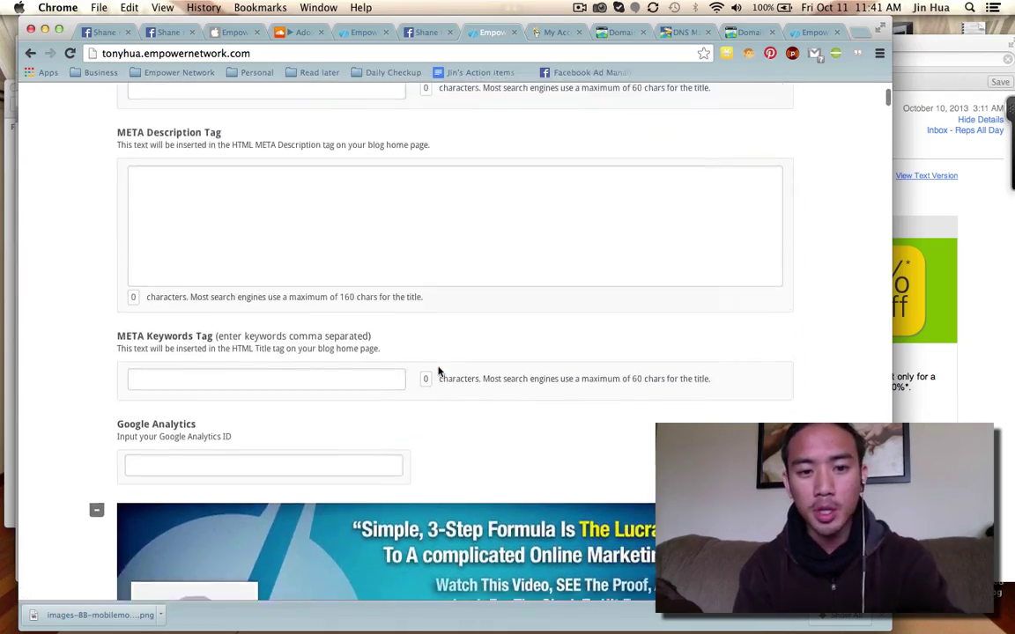
scroll(438, 365, "down", 12)
scroll(438, 369, "up", 10)
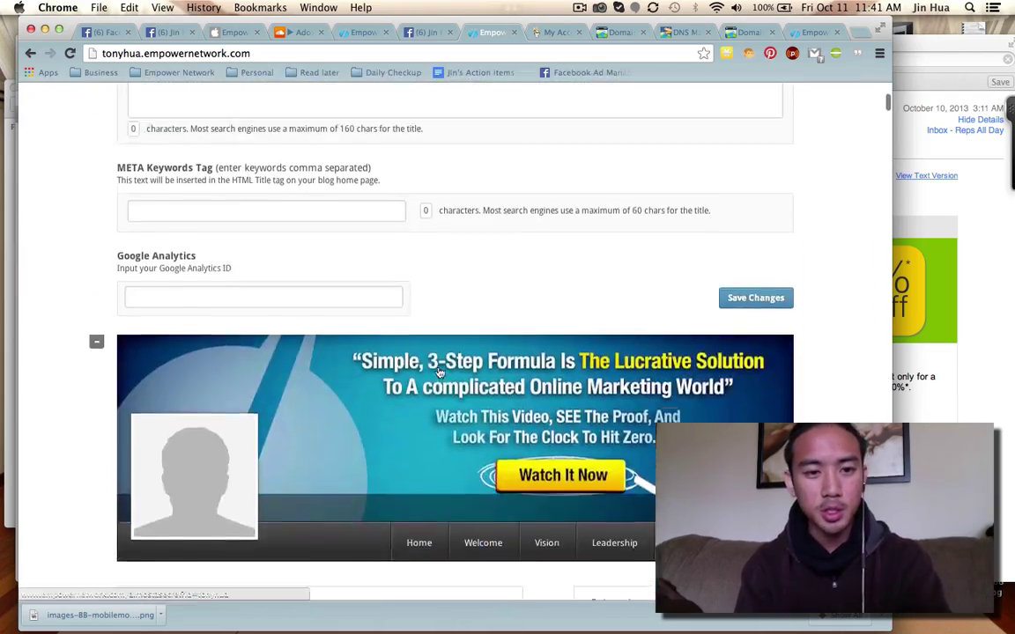
scroll(437, 366, "down", 4)
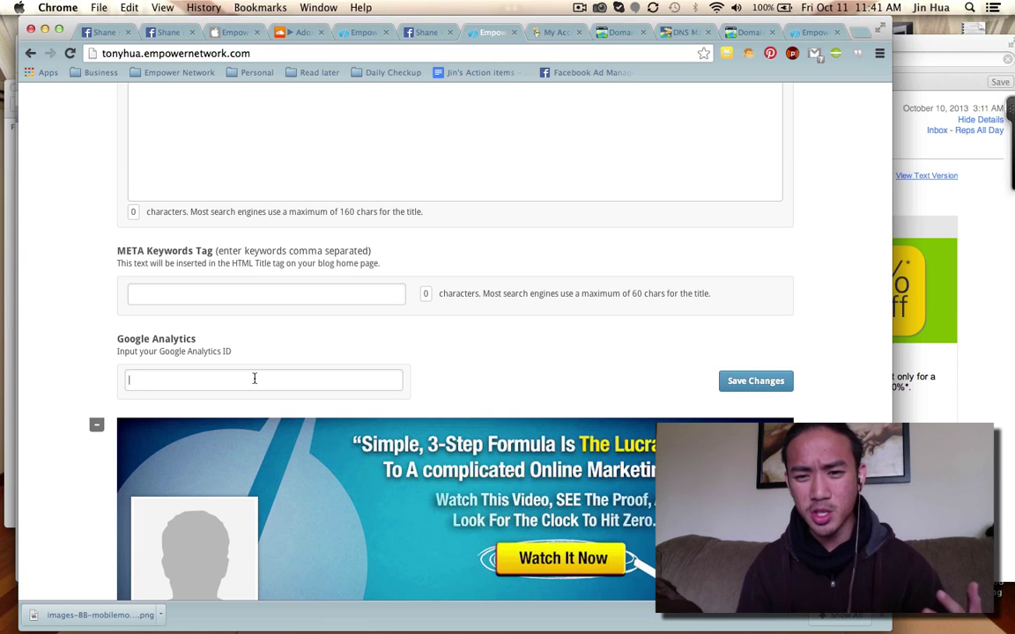
scroll(817, 287, "up", 5)
scroll(818, 287, "down", 2)
scroll(817, 287, "up", 3)
scroll(817, 287, "down", 1)
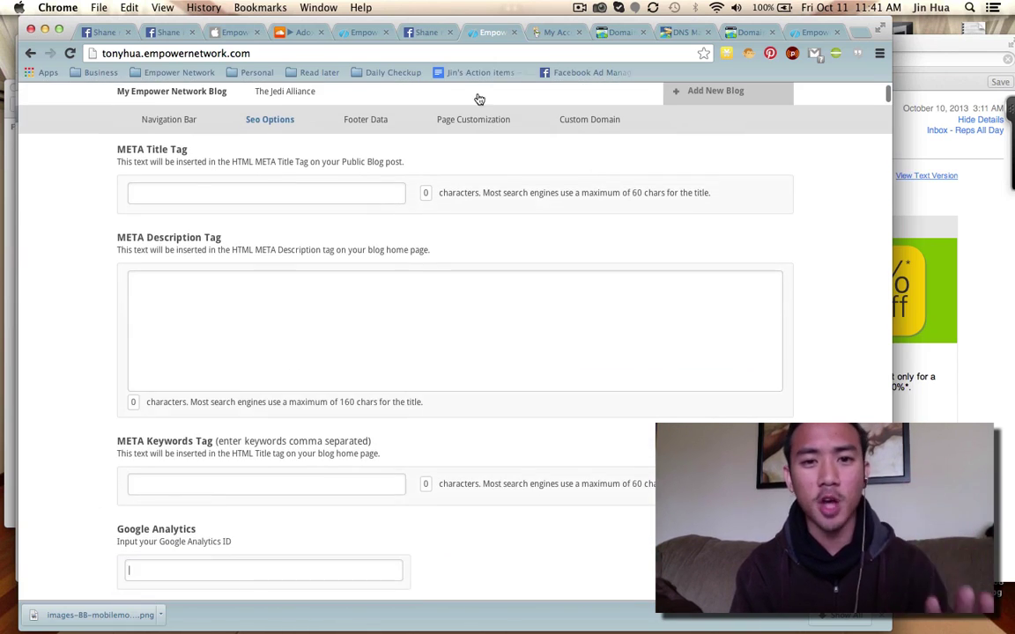
Review the blog's footer data, including the support text, copyright text and footer links.
left_click(369, 119)
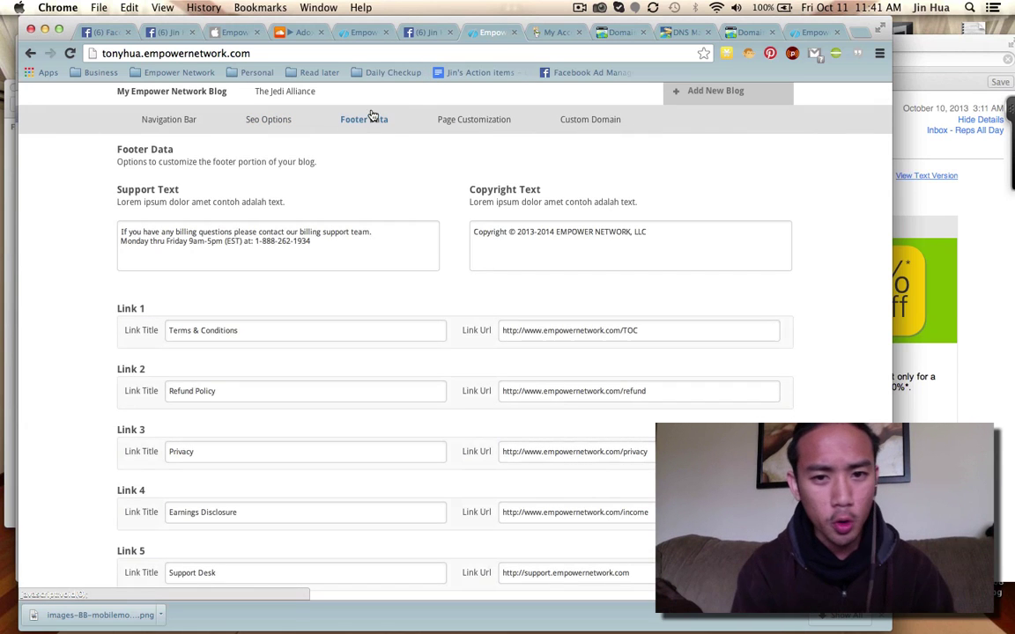
scroll(447, 292, "down", 2)
scroll(447, 293, "up", 3)
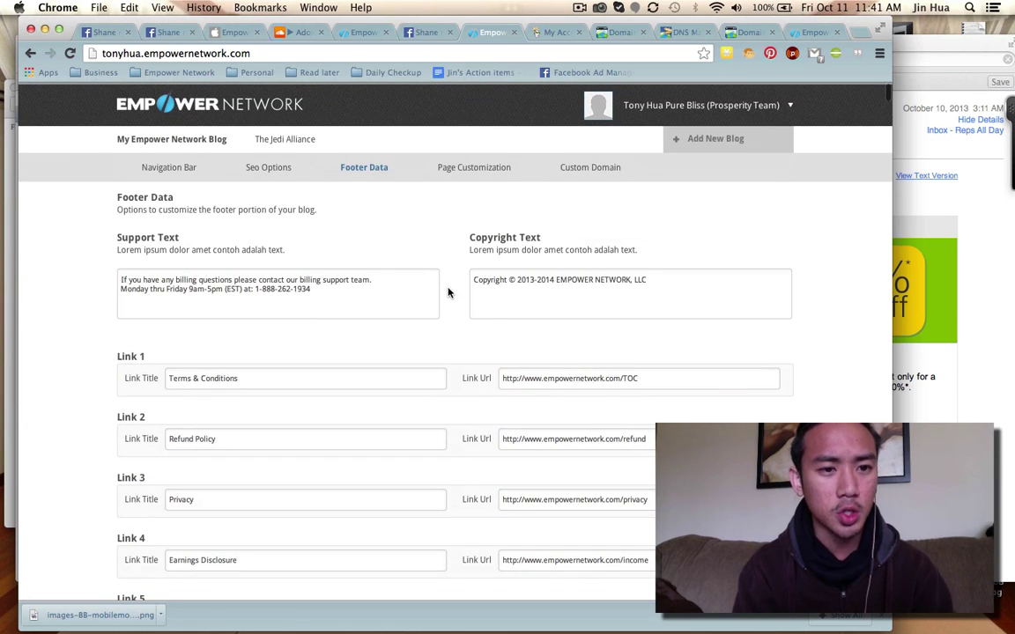
Review the current blog's footer links, static pages and custom domain settings.
scroll(447, 292, "down", 5)
scroll(447, 292, "up", 4)
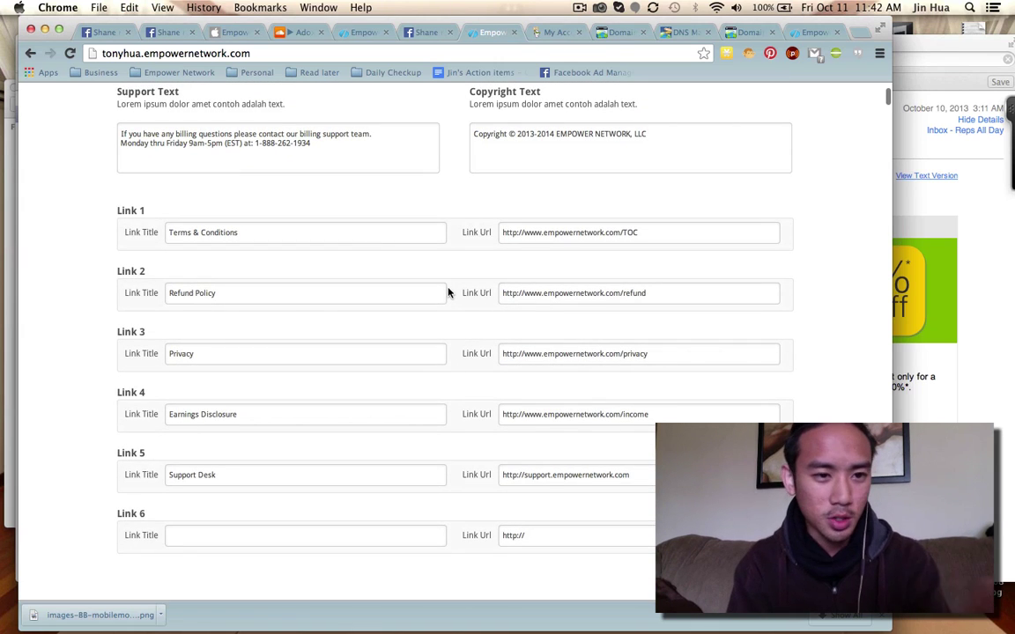
scroll(448, 292, "down", 1)
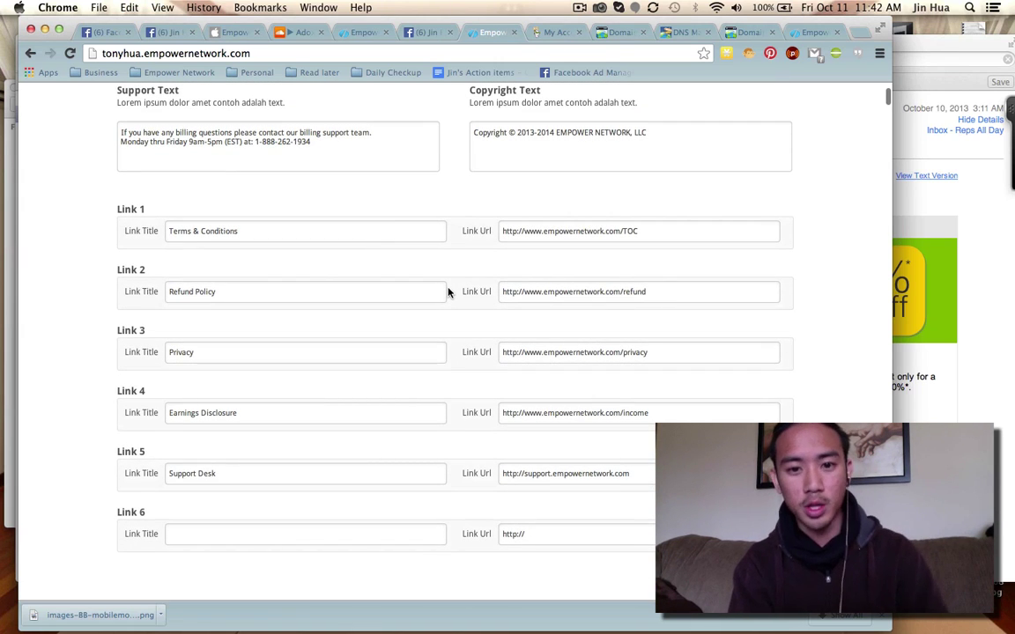
scroll(447, 292, "up", 3)
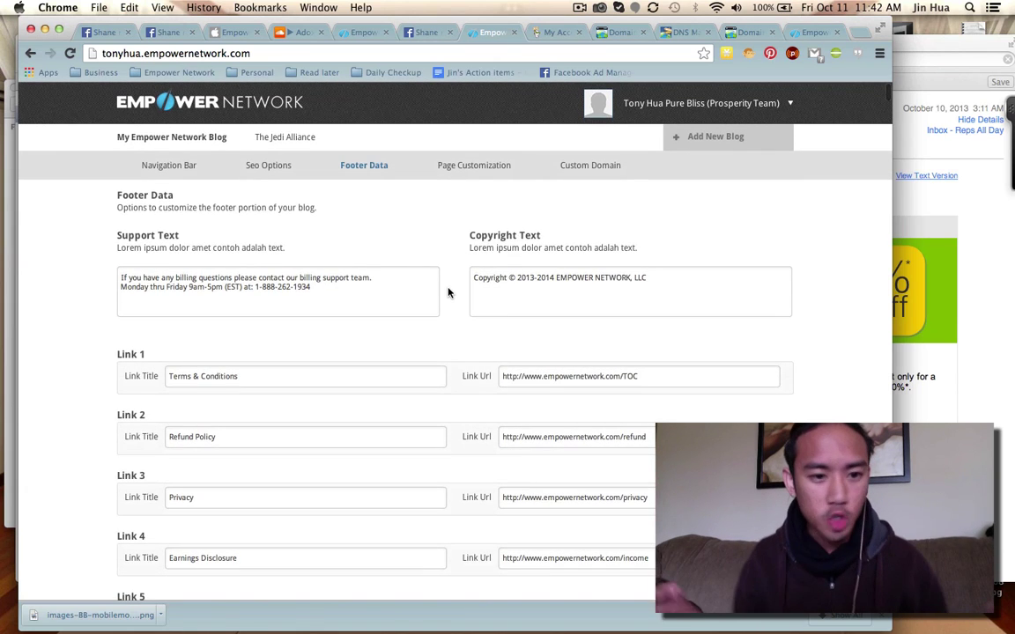
left_click(477, 171)
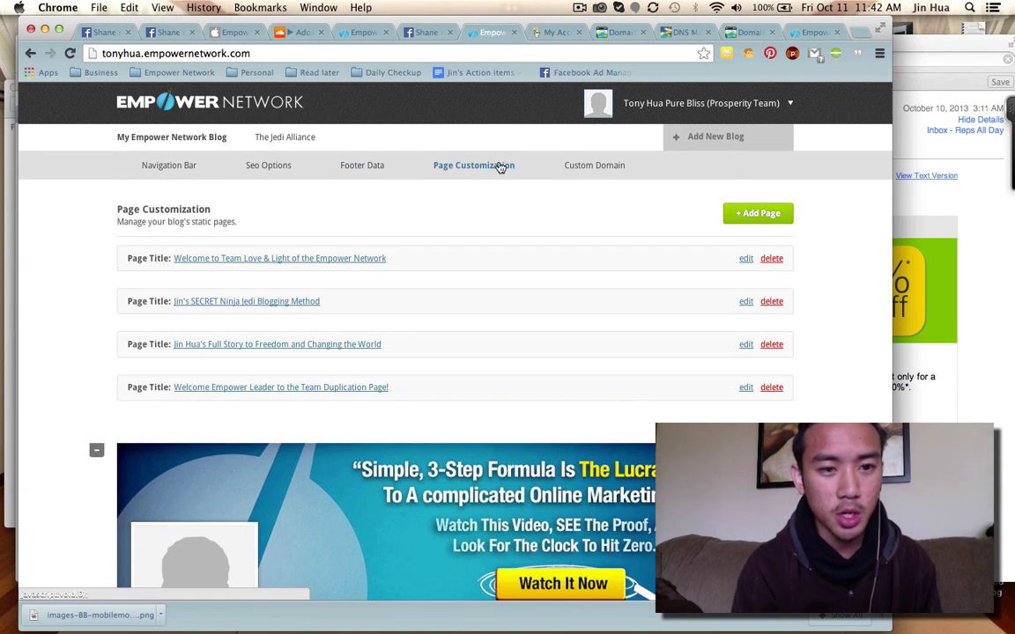
left_click(587, 177)
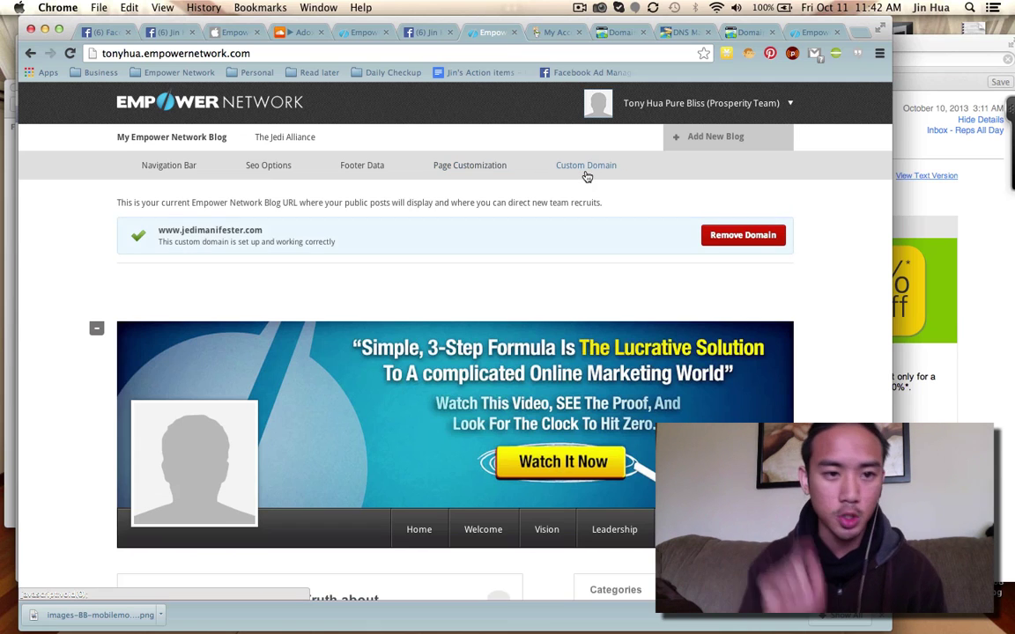
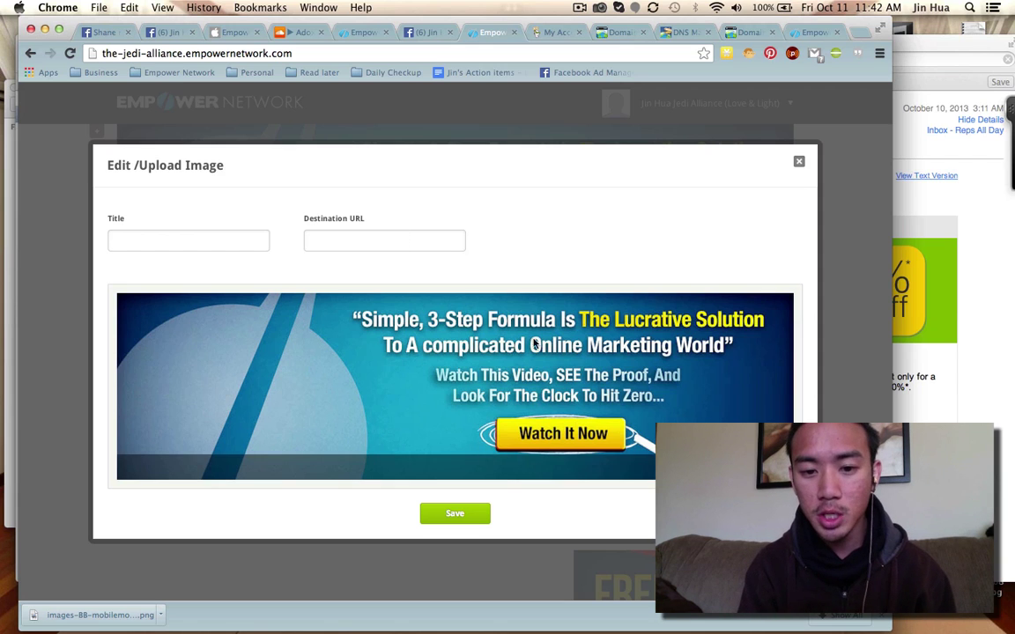
Examine the image upload options for The Jedi Alliance blog's header banner, leaving them without choosing a file.
left_click(410, 464)
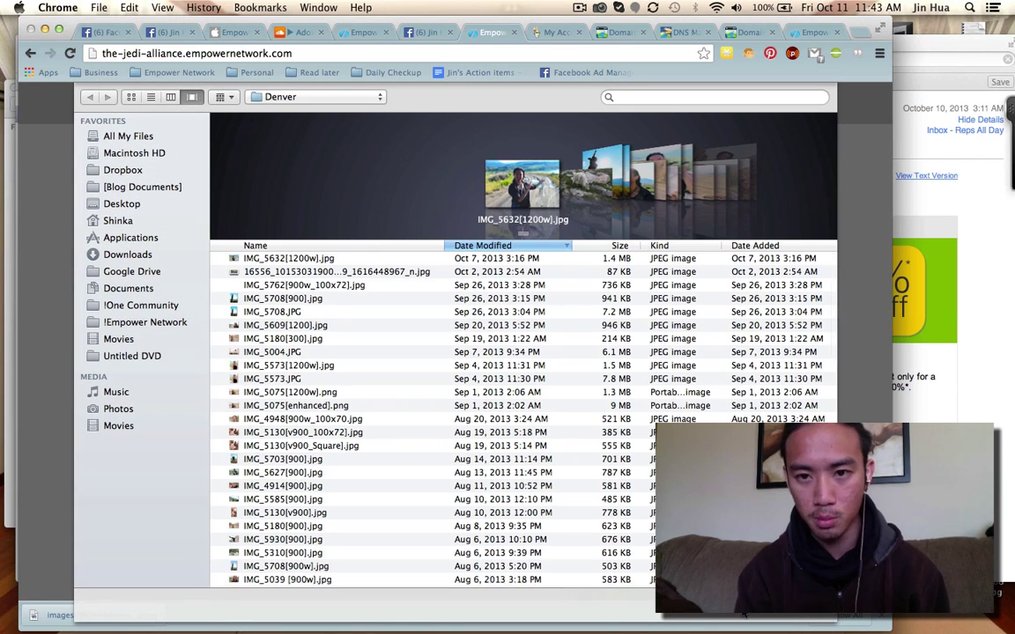
left_click_drag(53, 615, 520, 352)
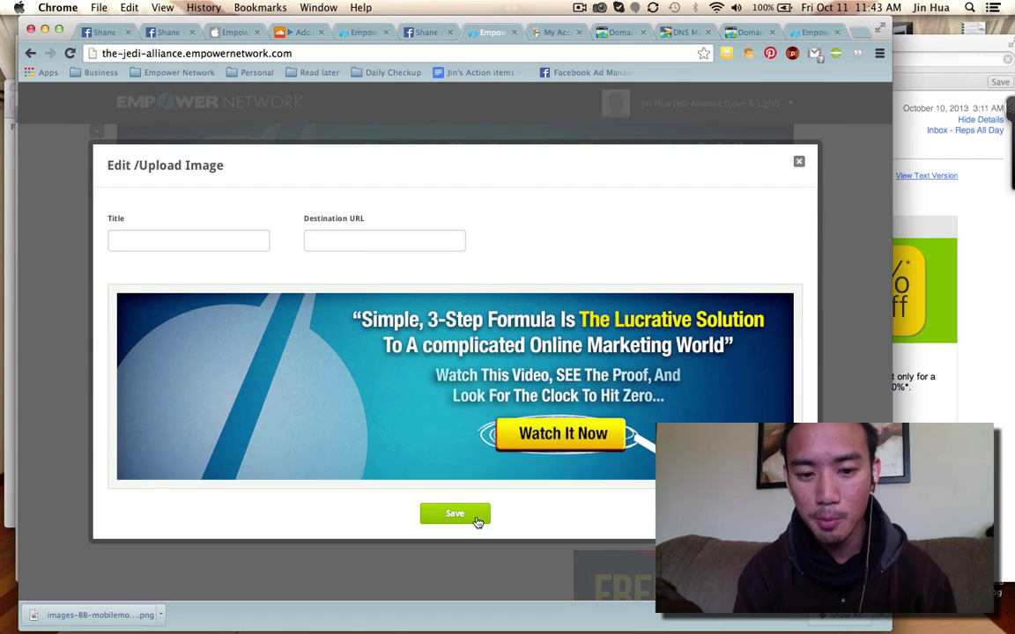
left_click(798, 161)
Examine the title, destination URL and image upload options of the sidebar's FREE VIDEO banner, and close them without changes.
scroll(650, 315, "down", 10)
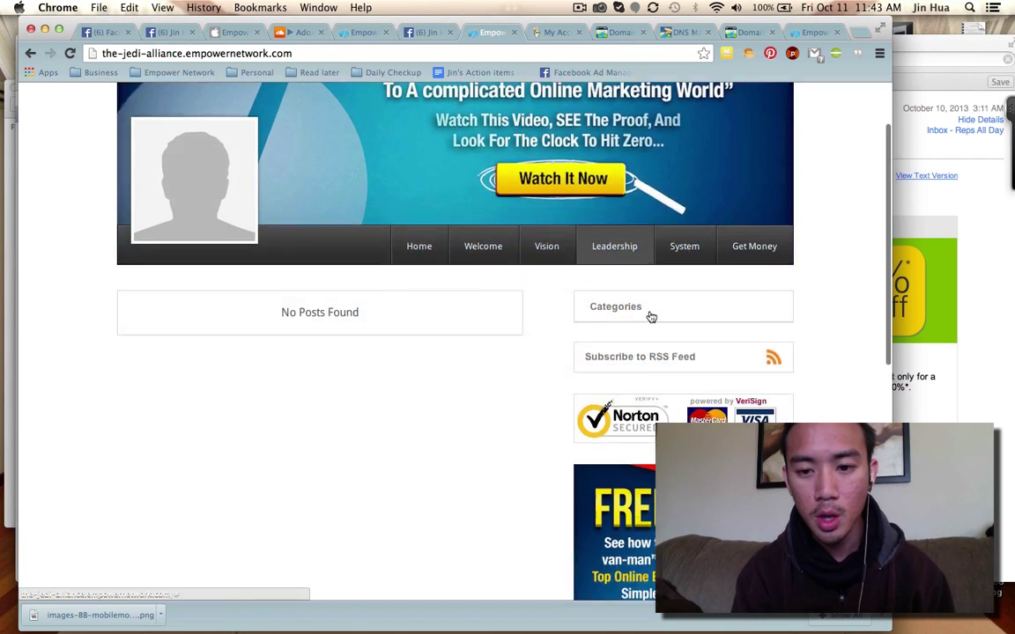
scroll(650, 314, "down", 2)
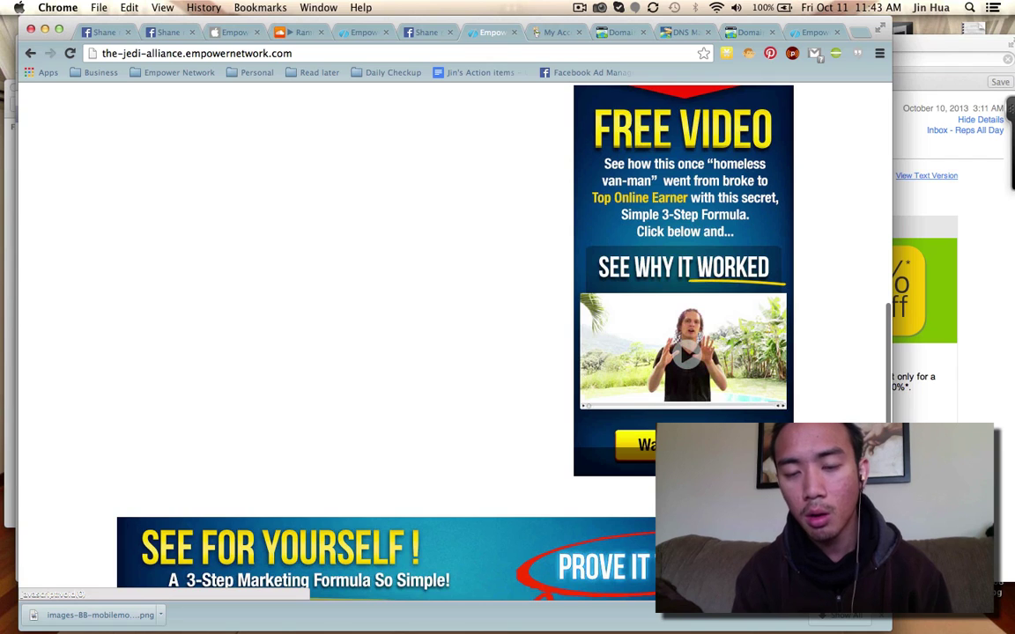
left_click(682, 282)
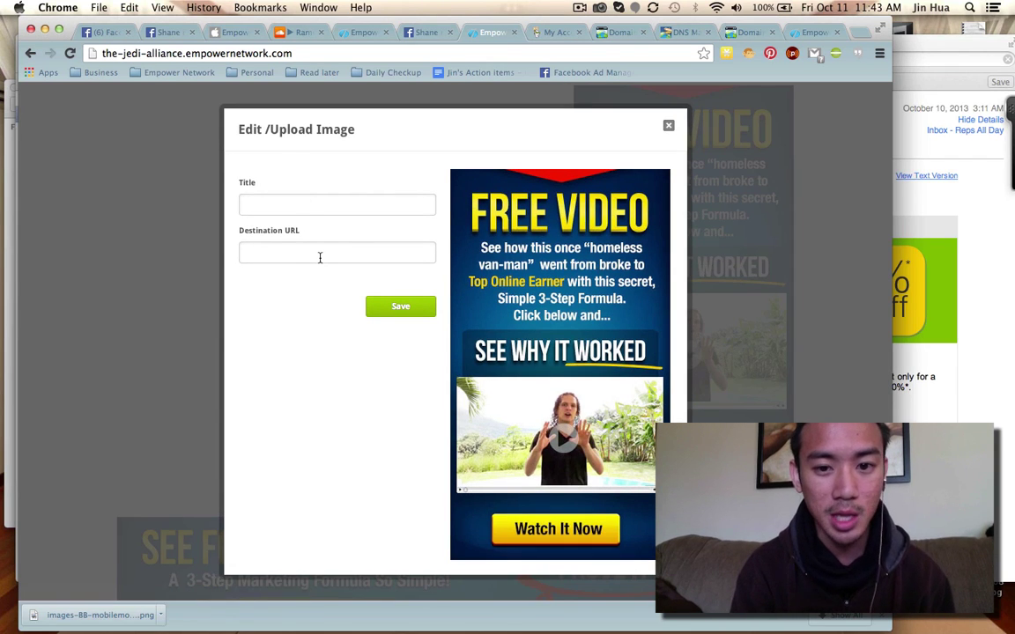
mouse_move(477, 325)
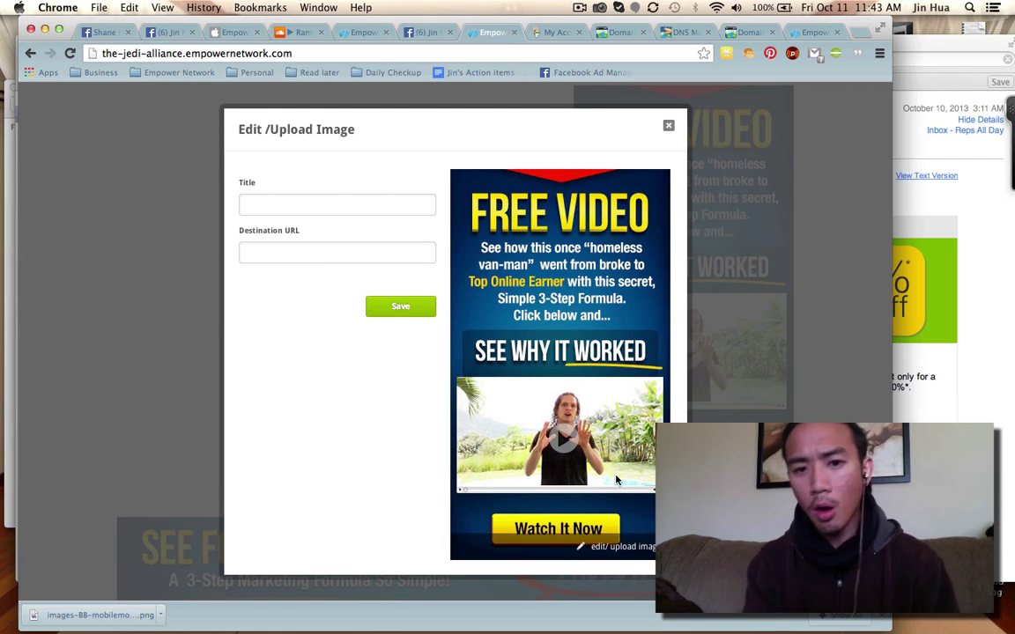
left_click(615, 553)
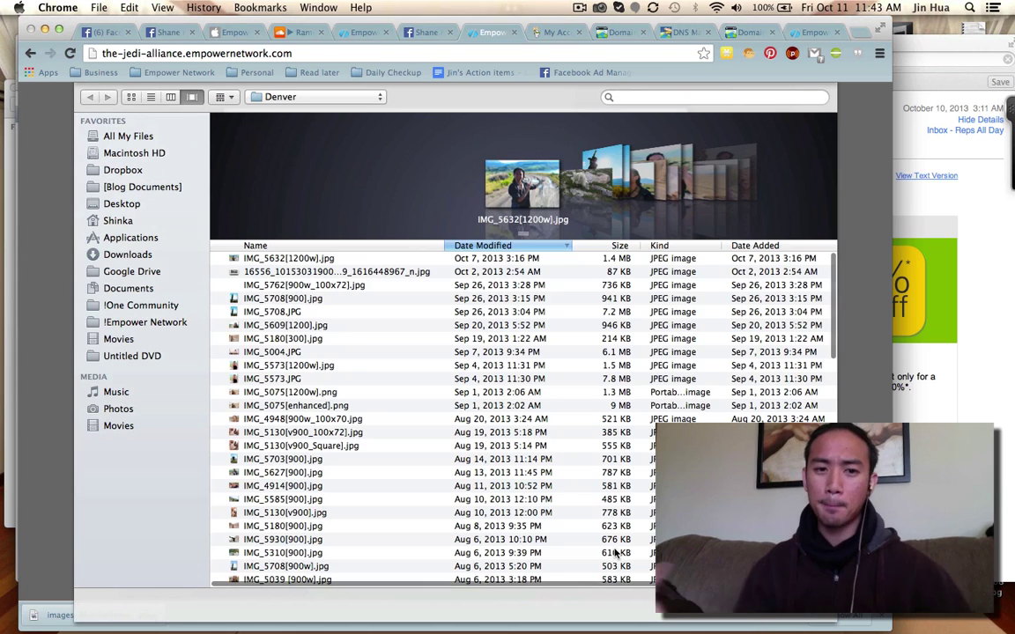
key("Escape")
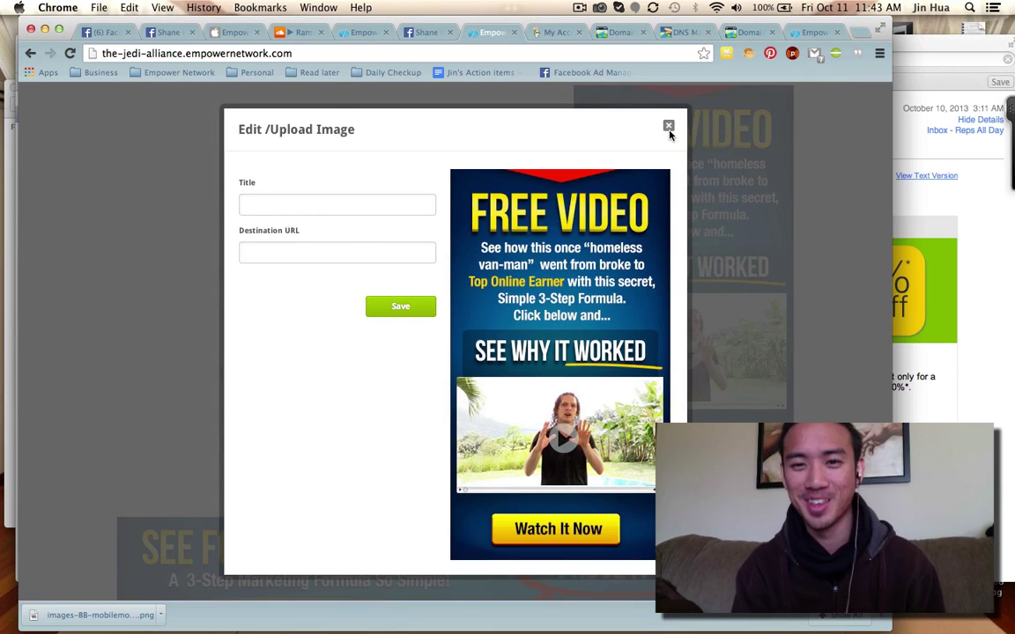
left_click(668, 128)
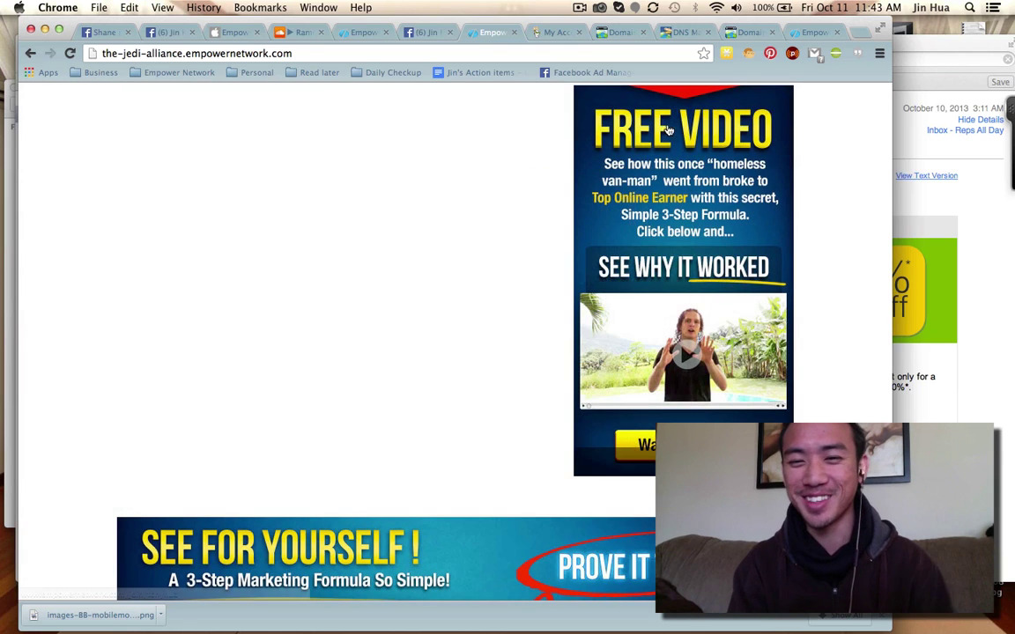
Check the edit options of the SEE FOR YOURSELF footer banner, close them and return to the blog's header.
scroll(810, 313, "down", 3)
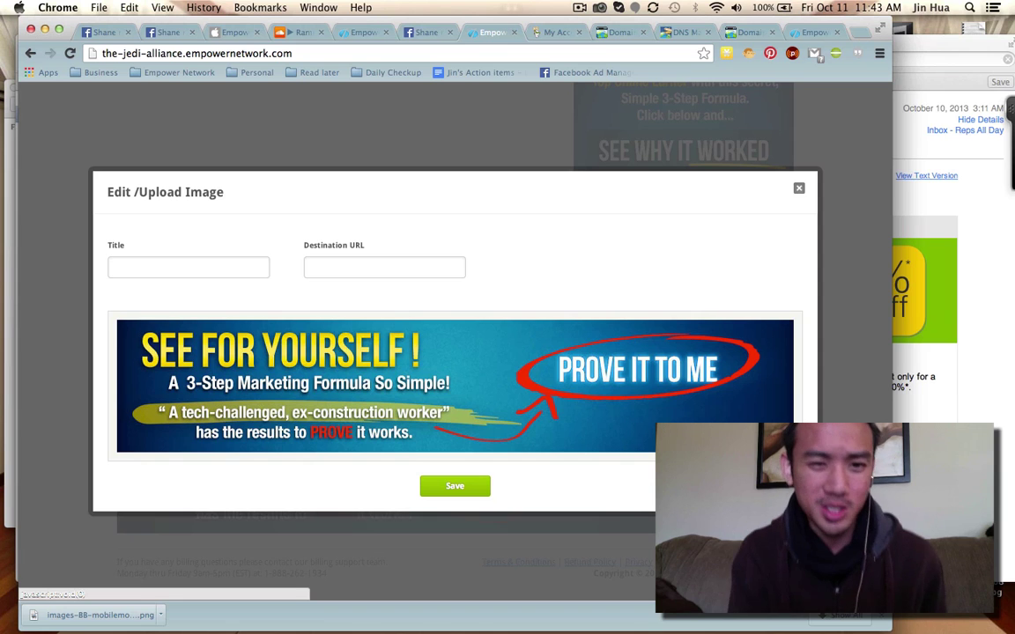
left_click(798, 188)
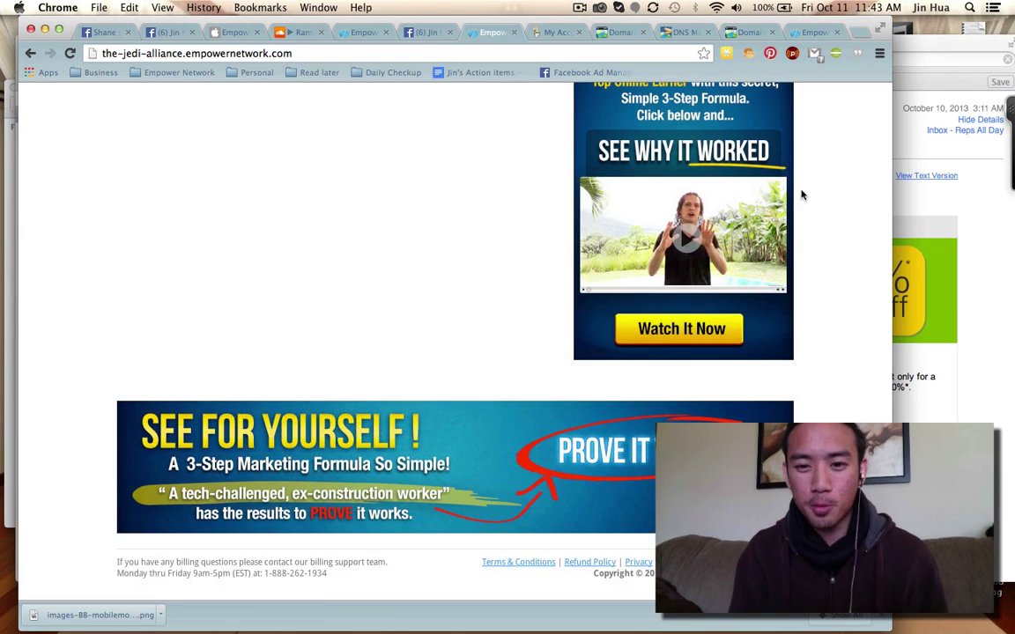
scroll(825, 251, "up", 5)
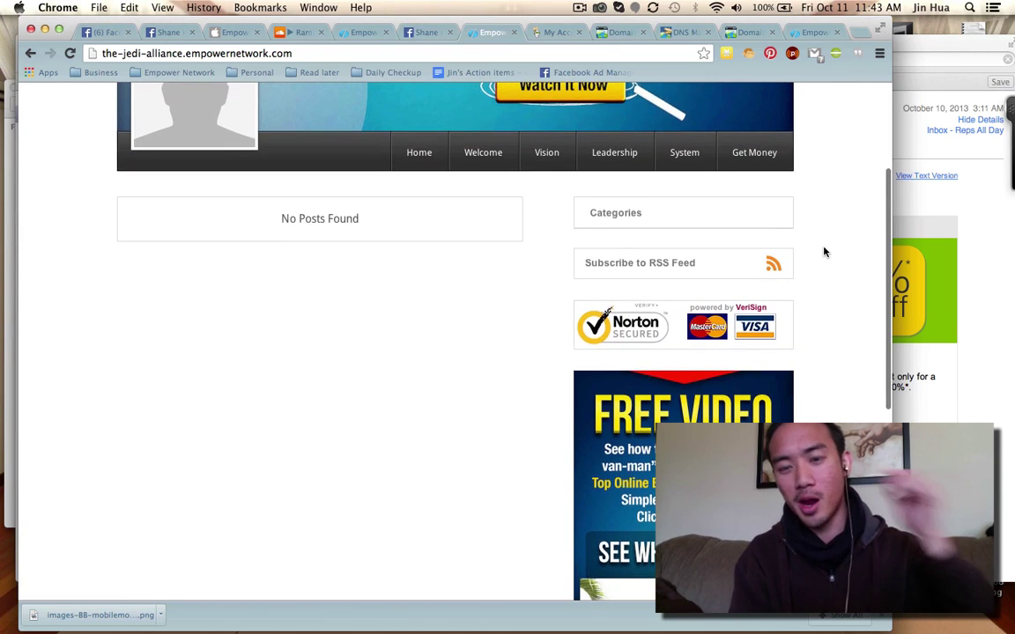
scroll(825, 252, "up", 3)
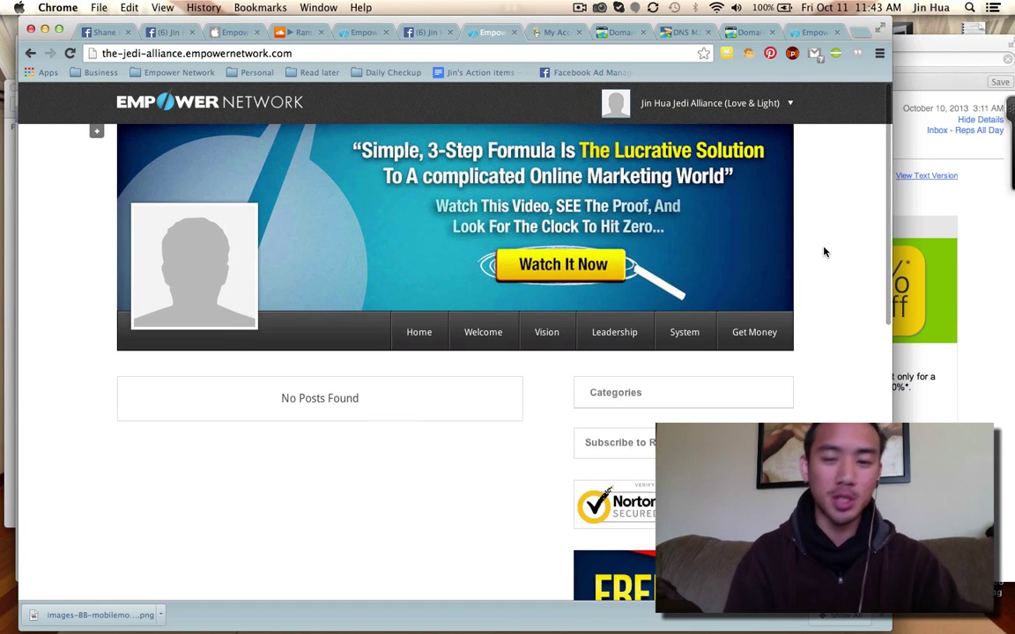
mouse_move(432, 303)
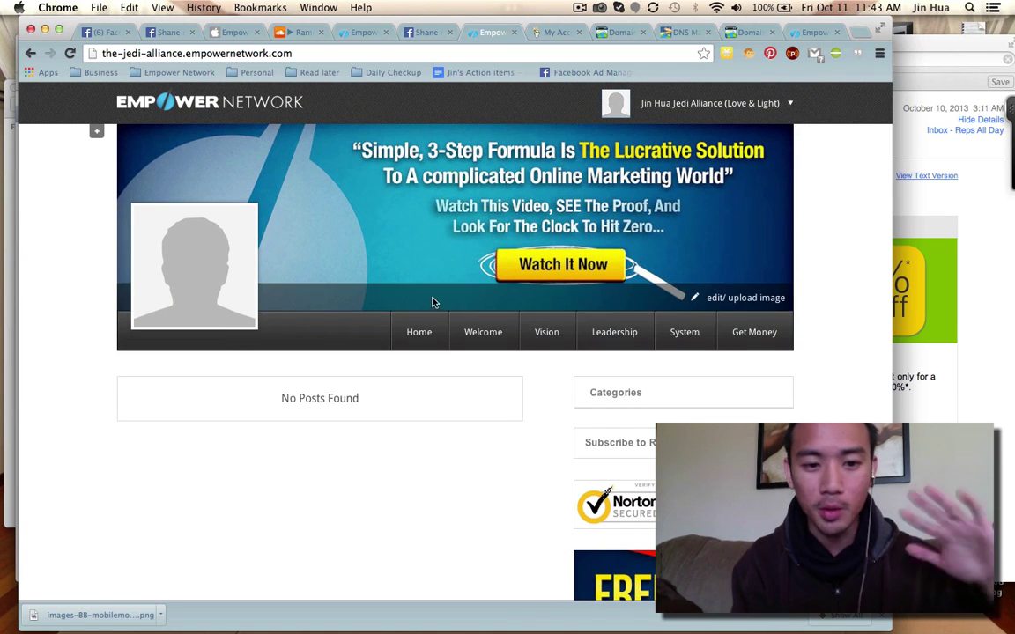
scroll(432, 302, "up", 2)
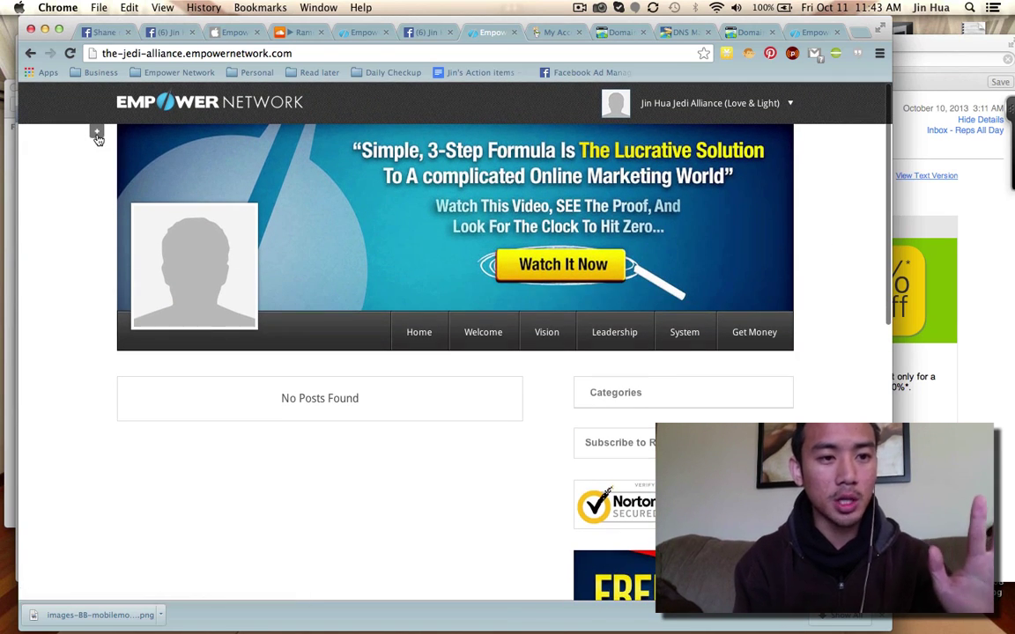
left_click(97, 135)
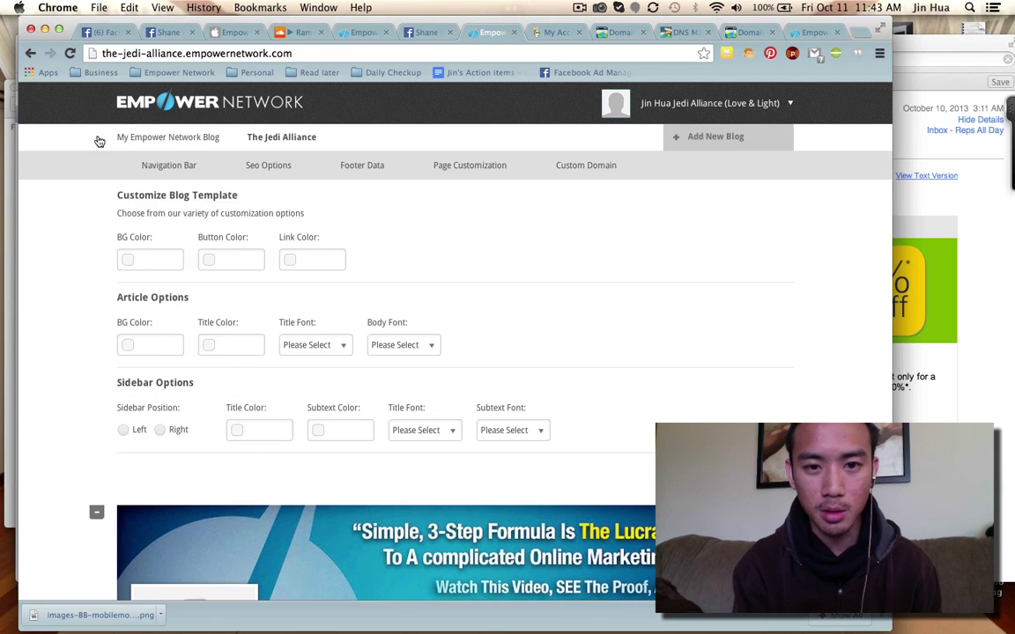
left_click(576, 170)
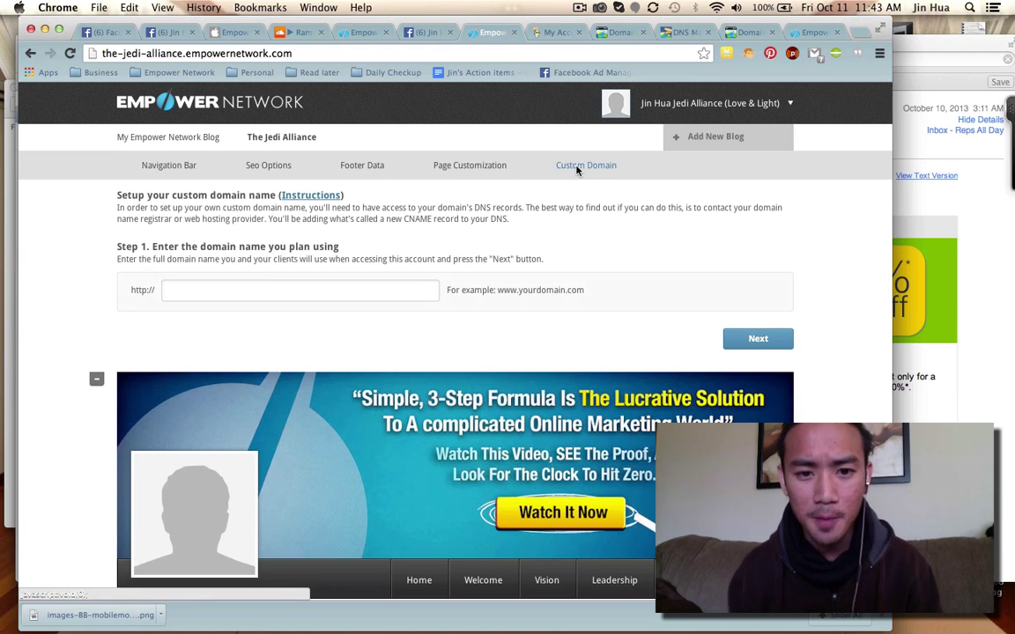
left_click(355, 287)
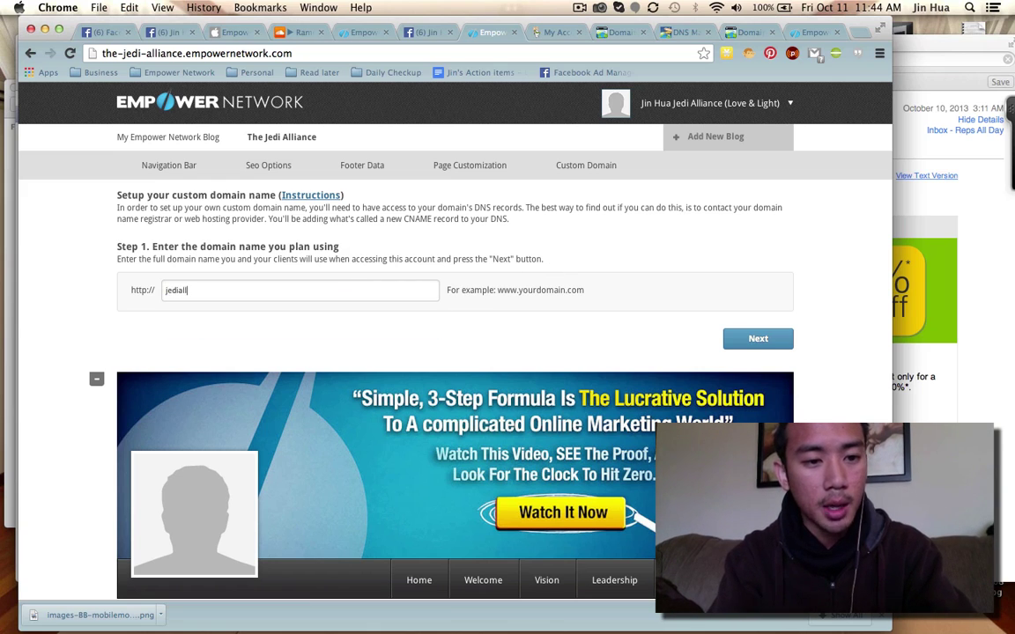
type("jedialliance")
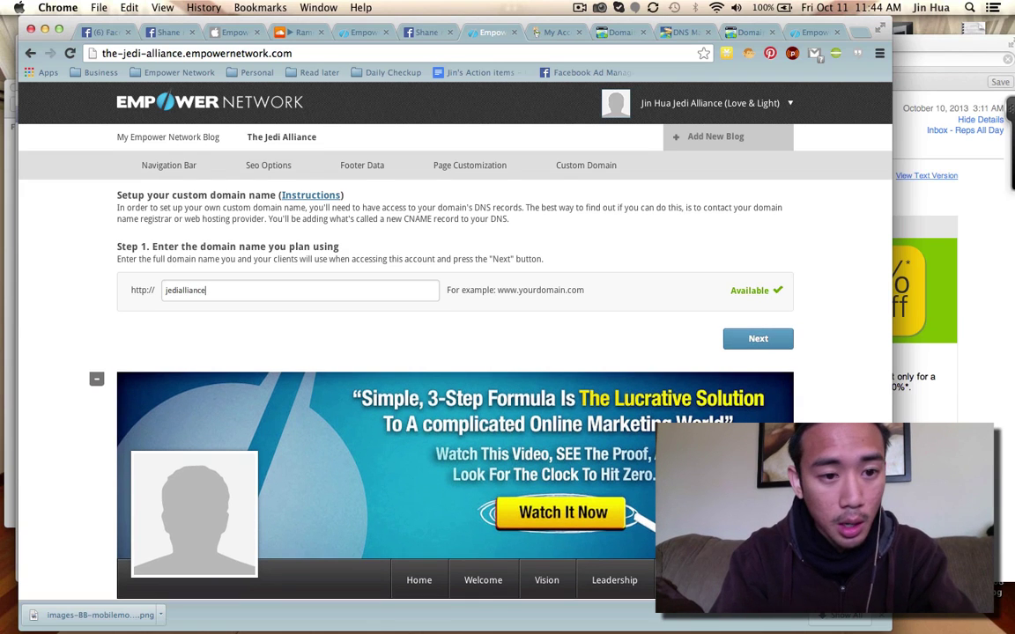
type(".com")
left_click(166, 290)
type("www")
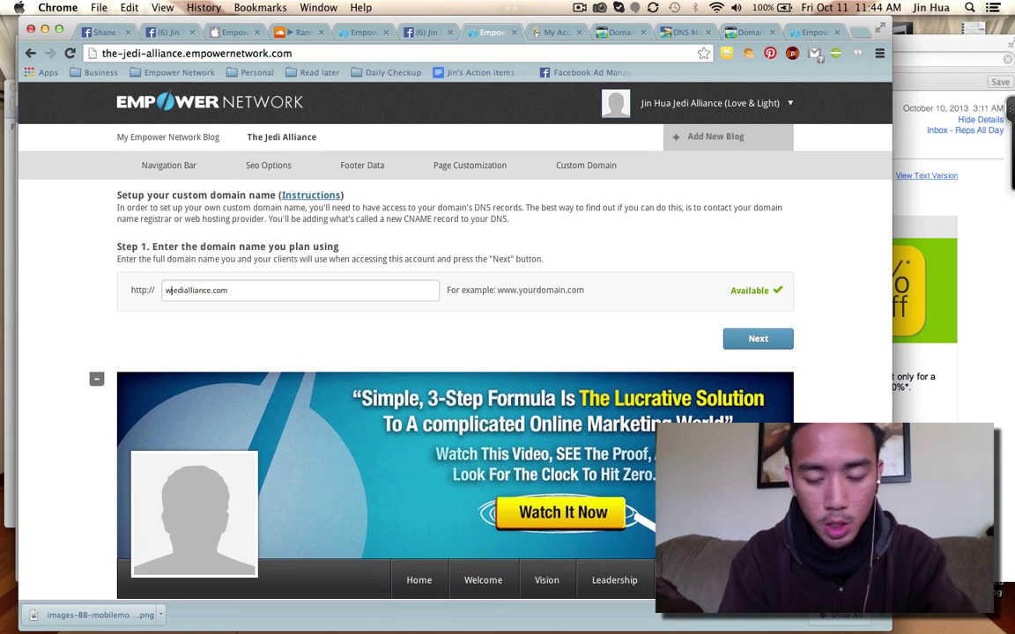
type(".")
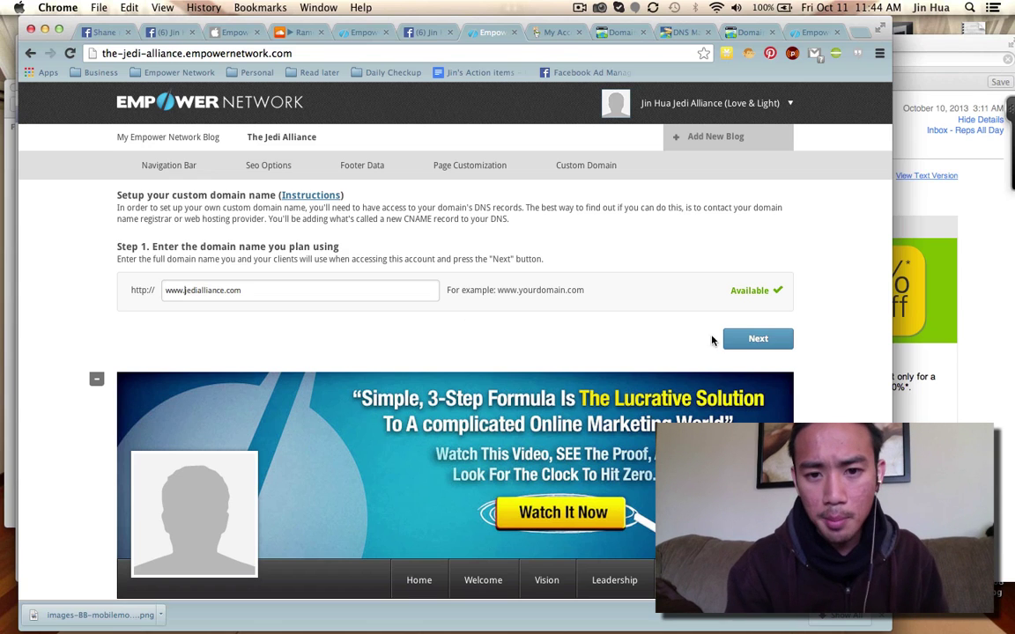
left_click(738, 340)
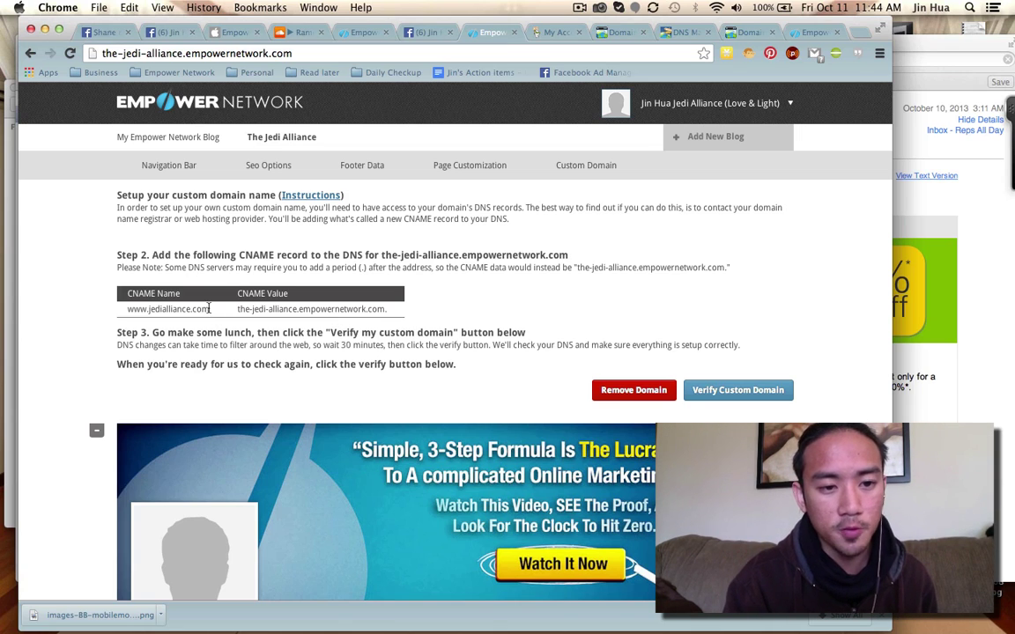
left_click_drag(209, 309, 128, 310)
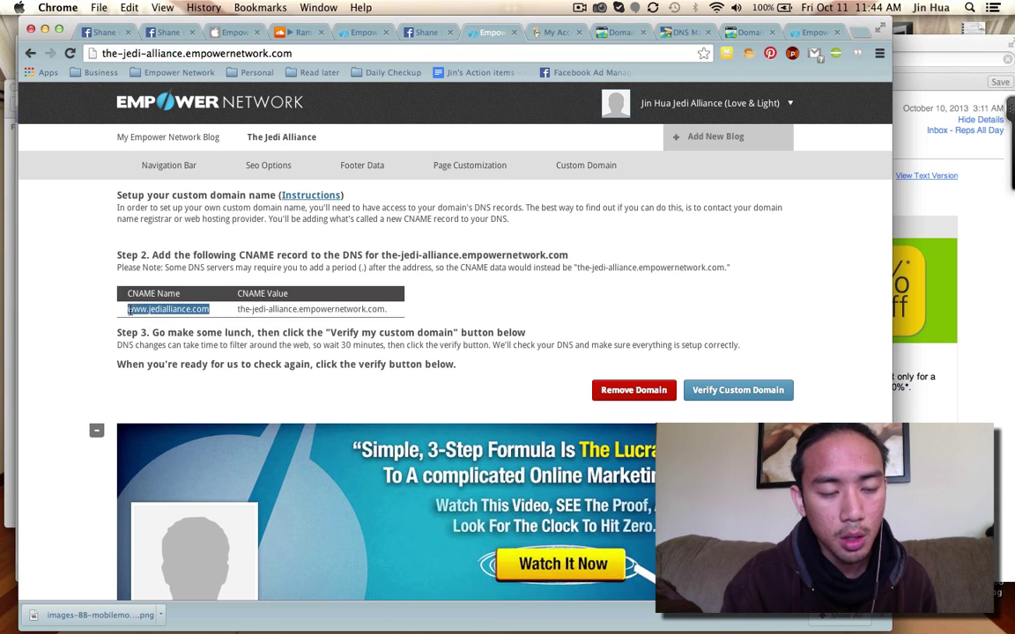
right_click(129, 310)
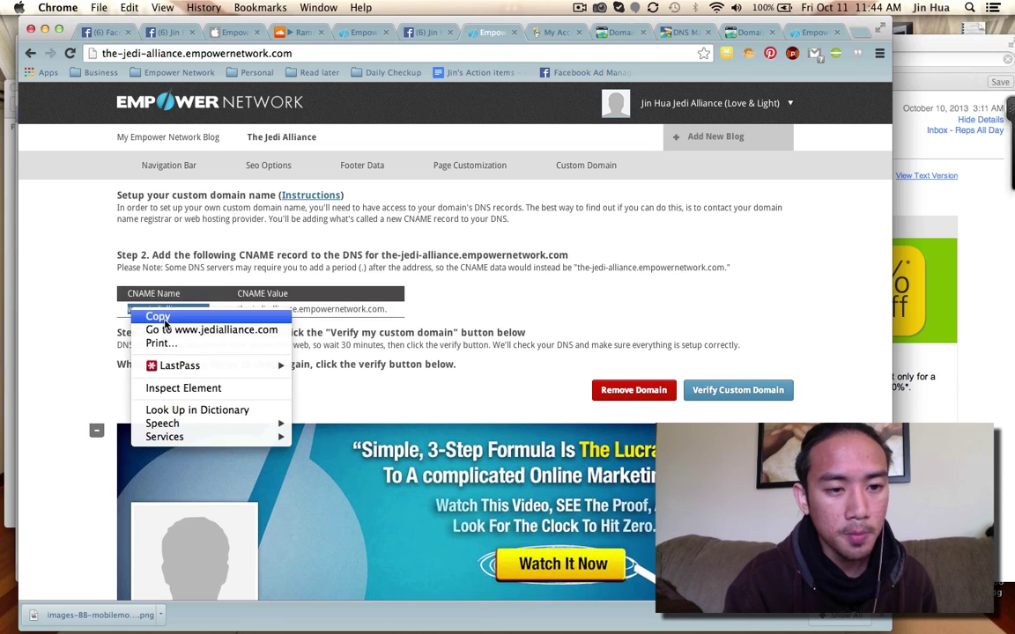
left_click(164, 319)
left_click(678, 34)
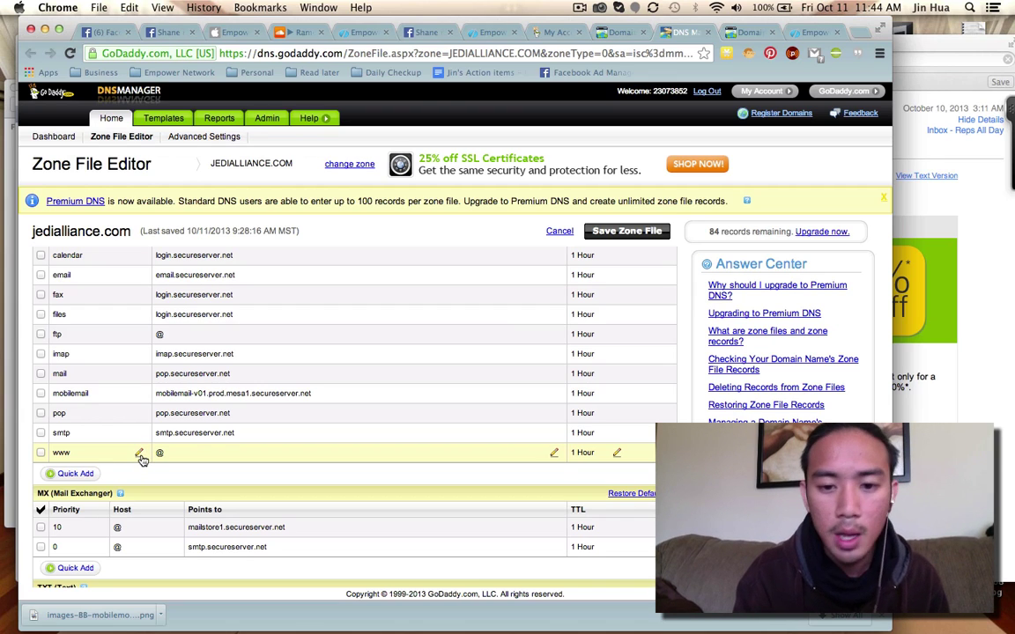
left_click(139, 454)
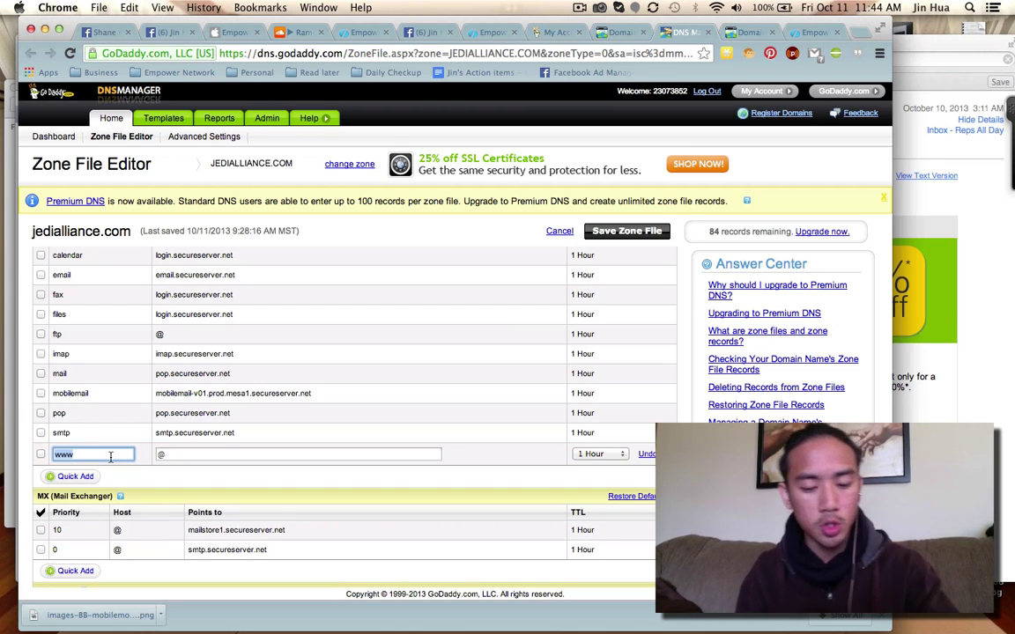
key("super+v")
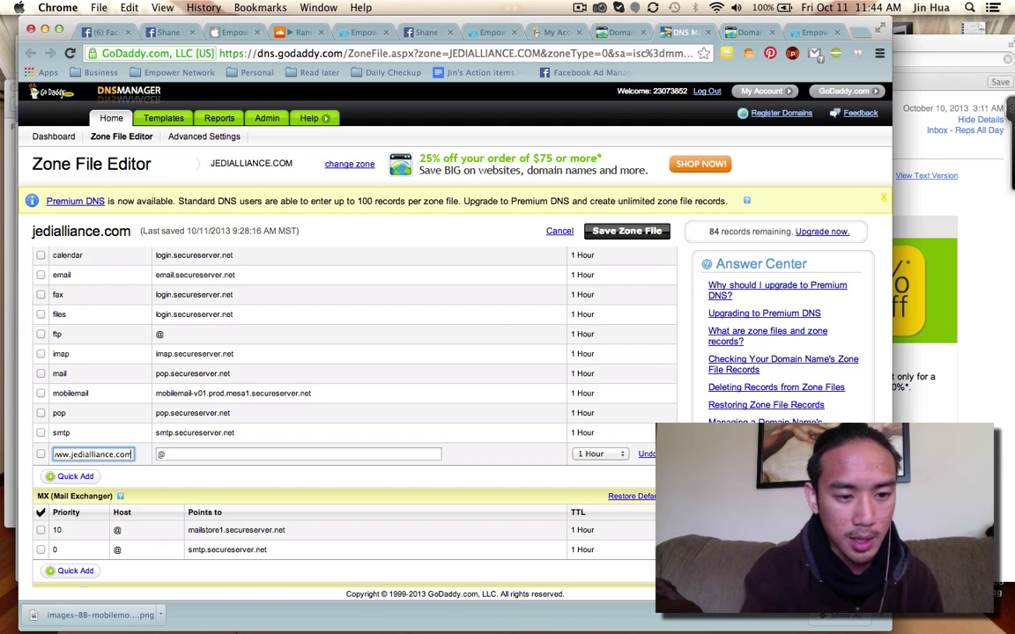
Copy the CNAME value the-jedi-alliance.empowernetwork.com from Empower Network's custom domain setup page.
left_click(245, 454)
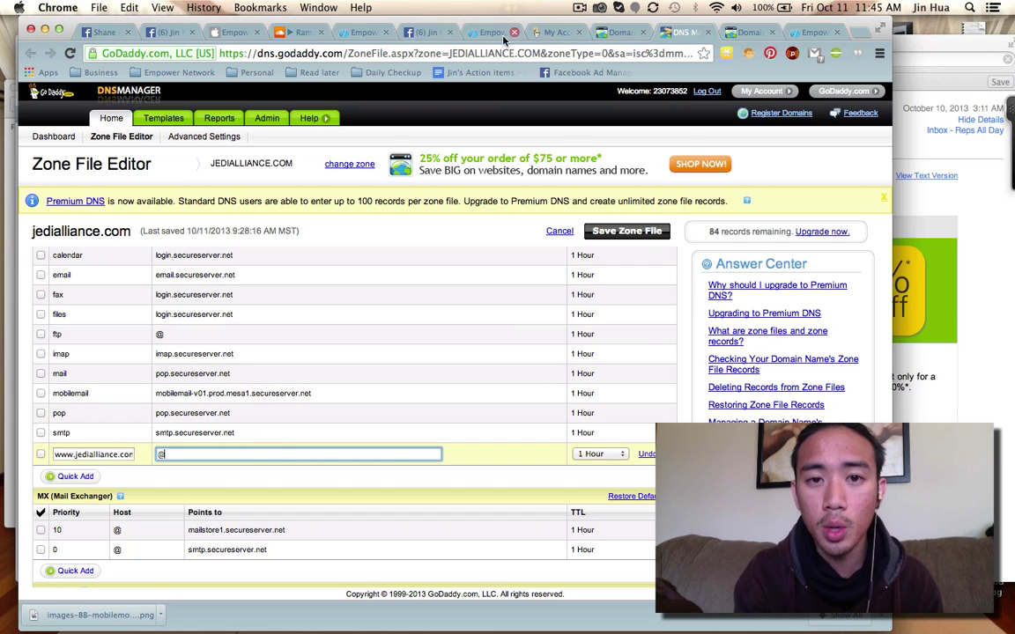
left_click_drag(491, 31, 621, 32)
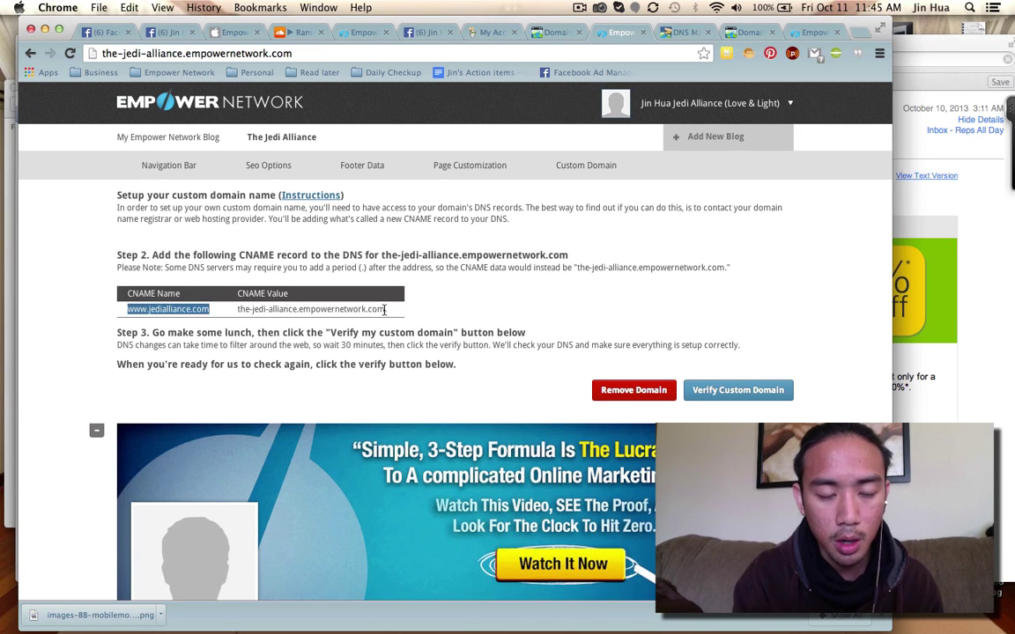
left_click_drag(385, 309, 238, 309)
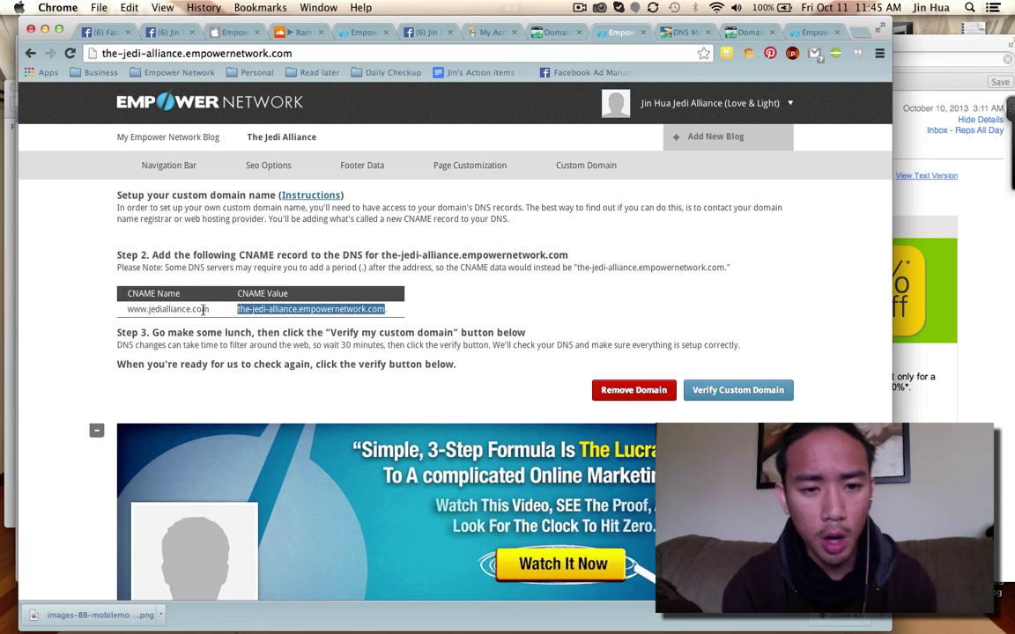
right_click(275, 308)
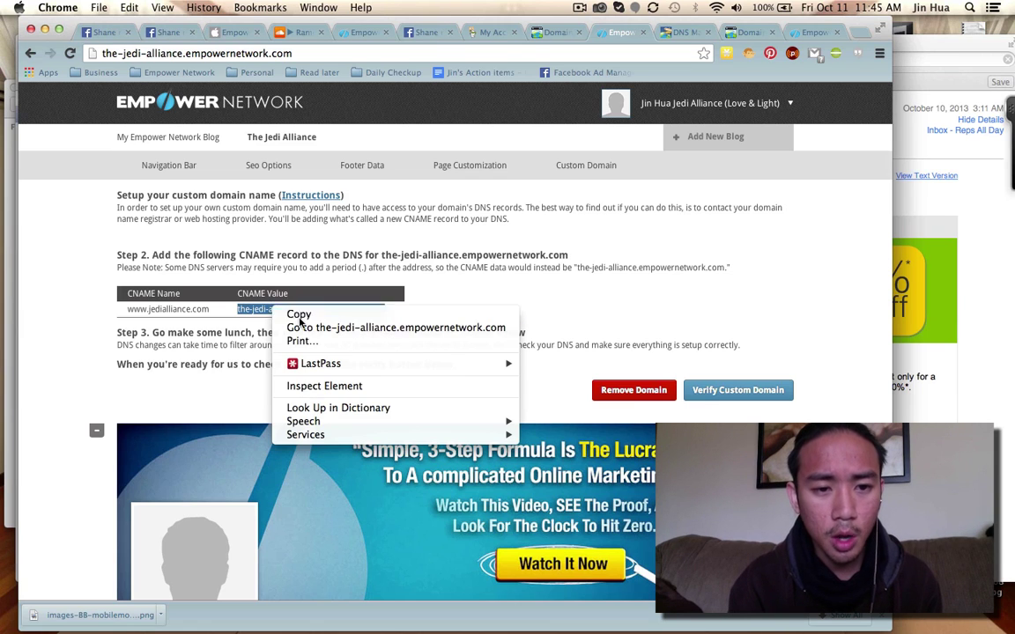
left_click(300, 317)
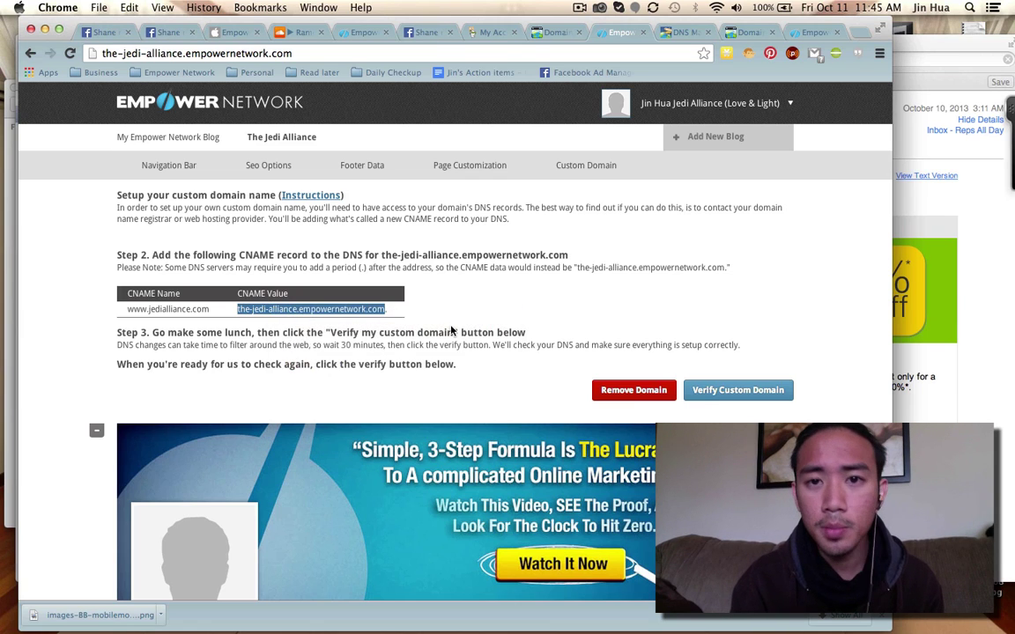
left_click(684, 35)
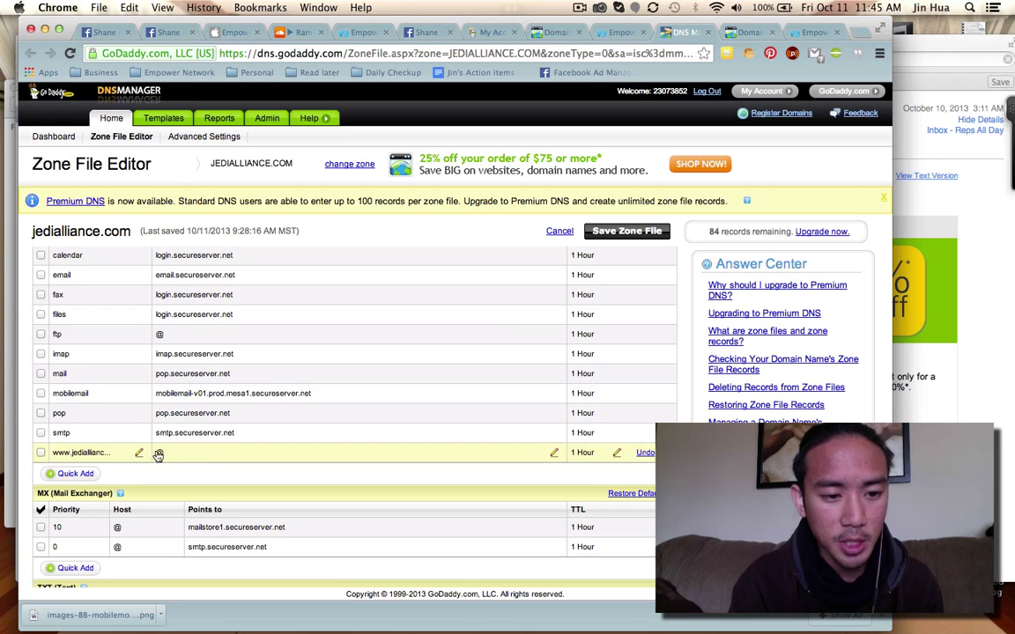
left_click(553, 455)
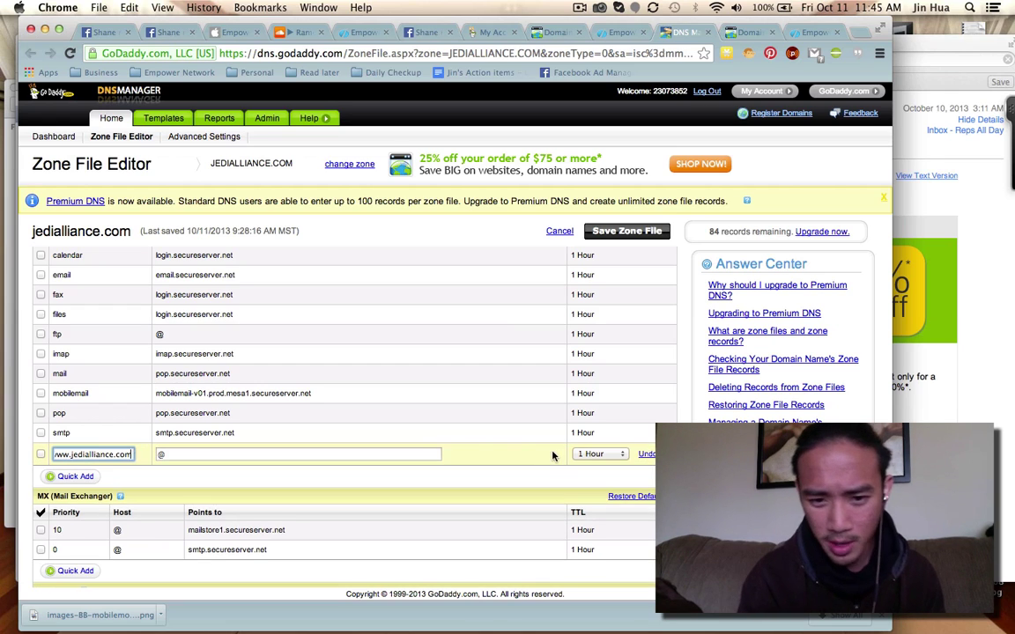
left_click(338, 456)
key("BackSpace")
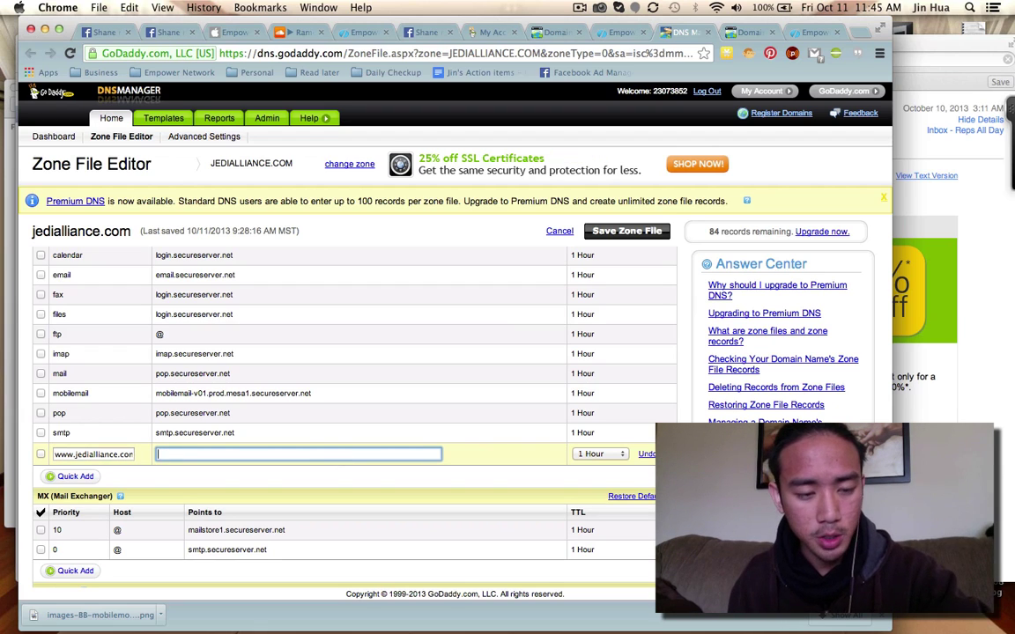
key("super+v")
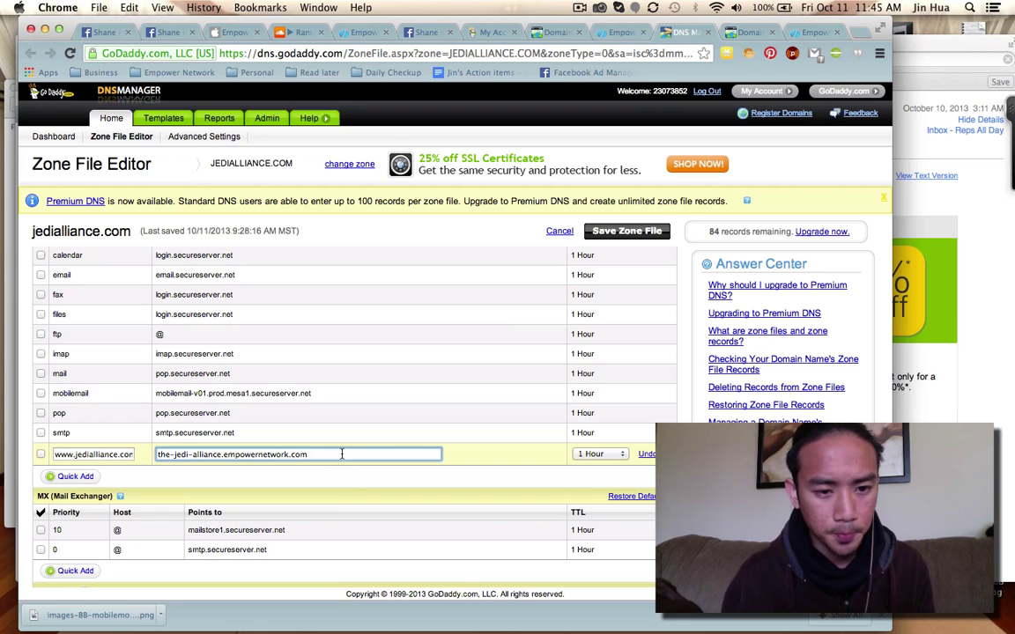
left_click(523, 473)
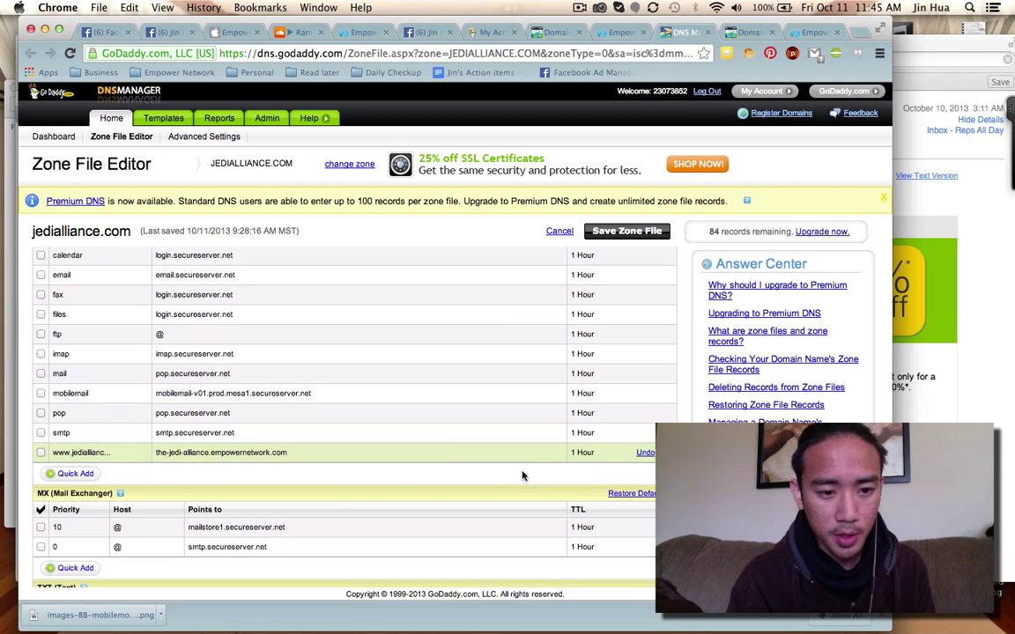
Save the jedialliance.com zone file, confirm the modification and dismiss the notice.
left_click(606, 236)
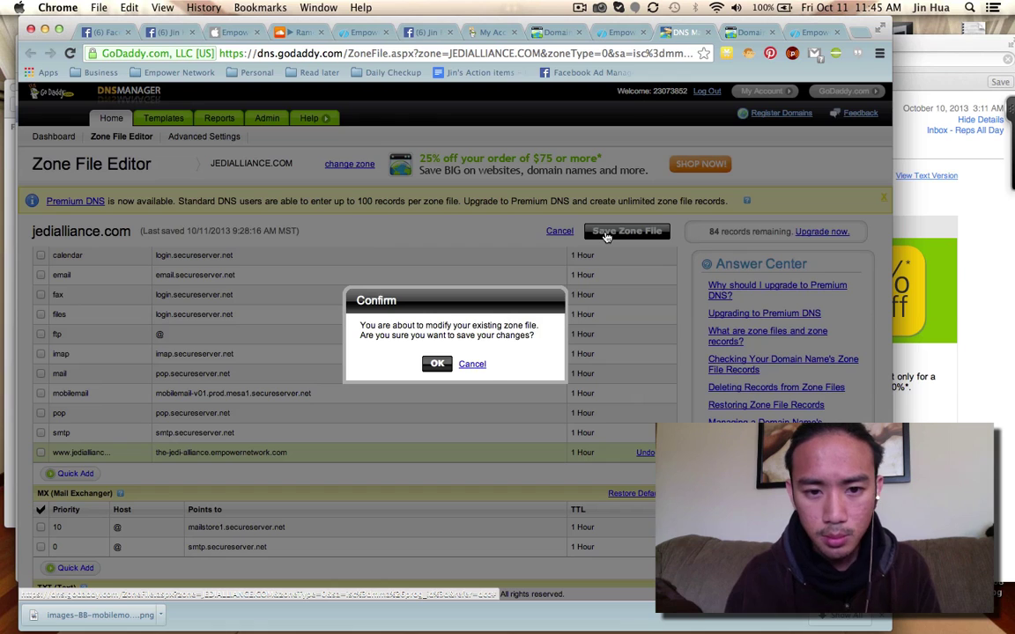
left_click(437, 364)
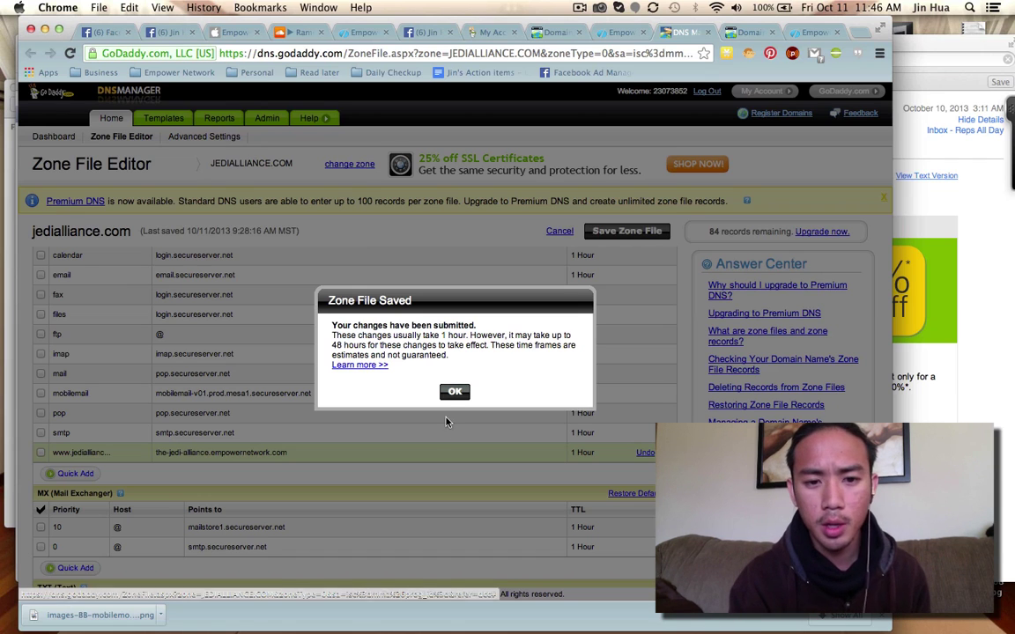
left_click(453, 392)
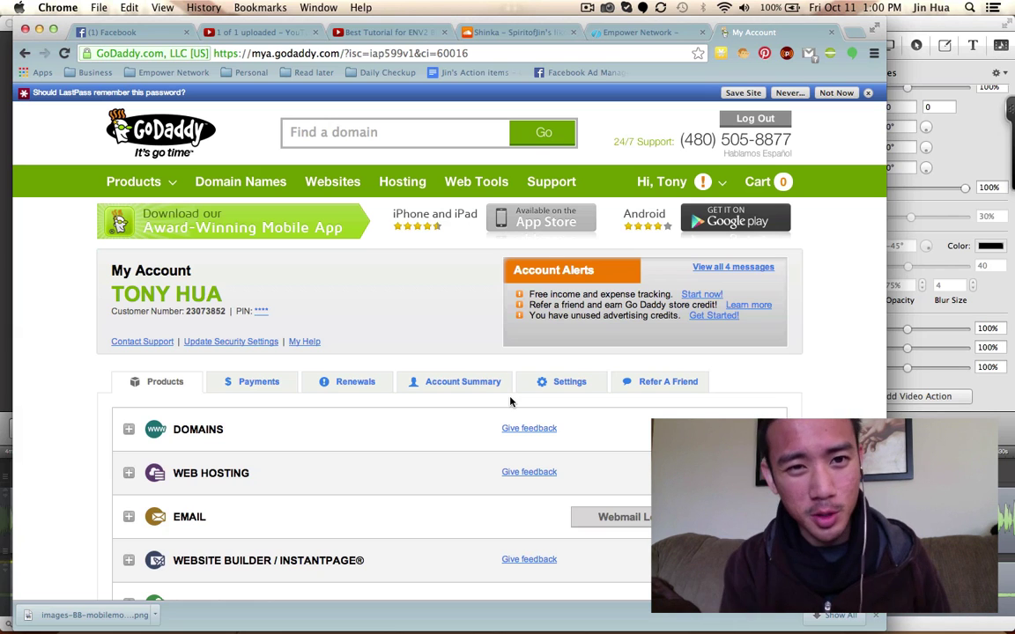
Go from the GoDaddy account page to the domain list and open the details of JEDIALLIANCE.COM.
left_click(700, 183)
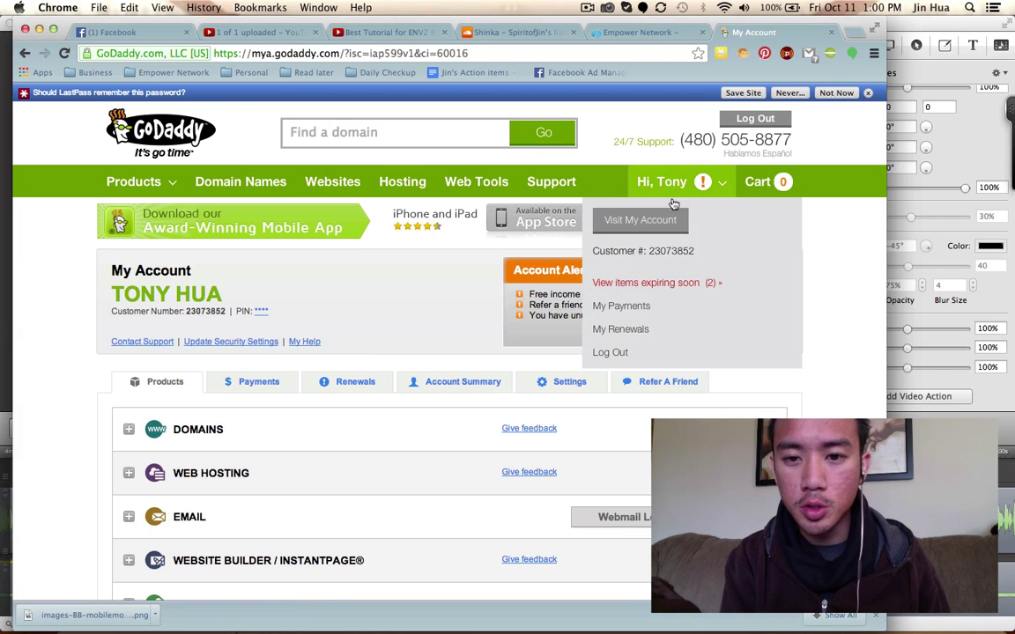
left_click(642, 222)
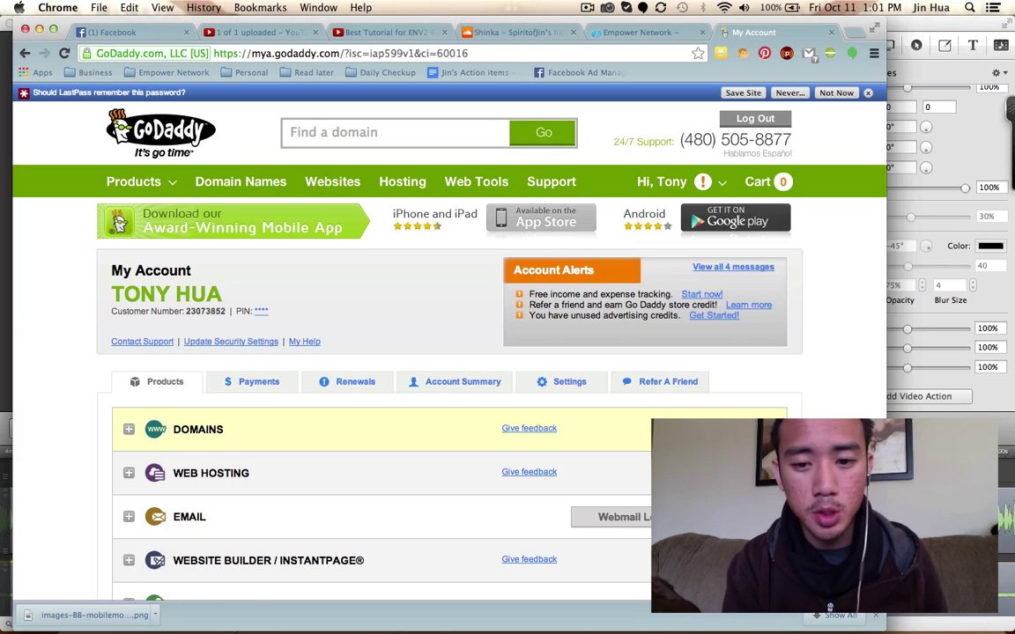
left_click(696, 428)
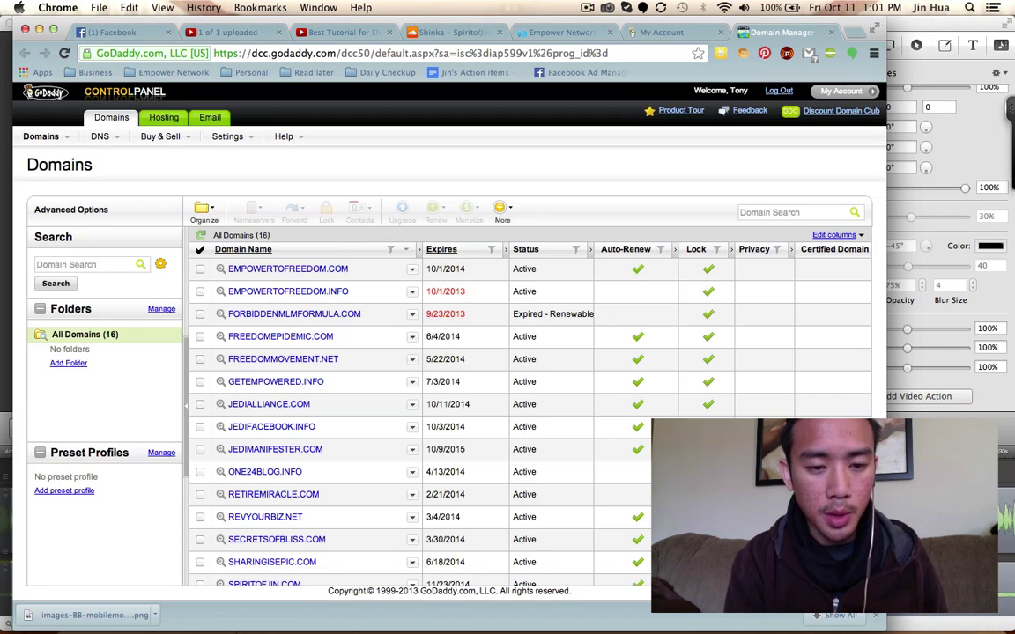
left_click(294, 407)
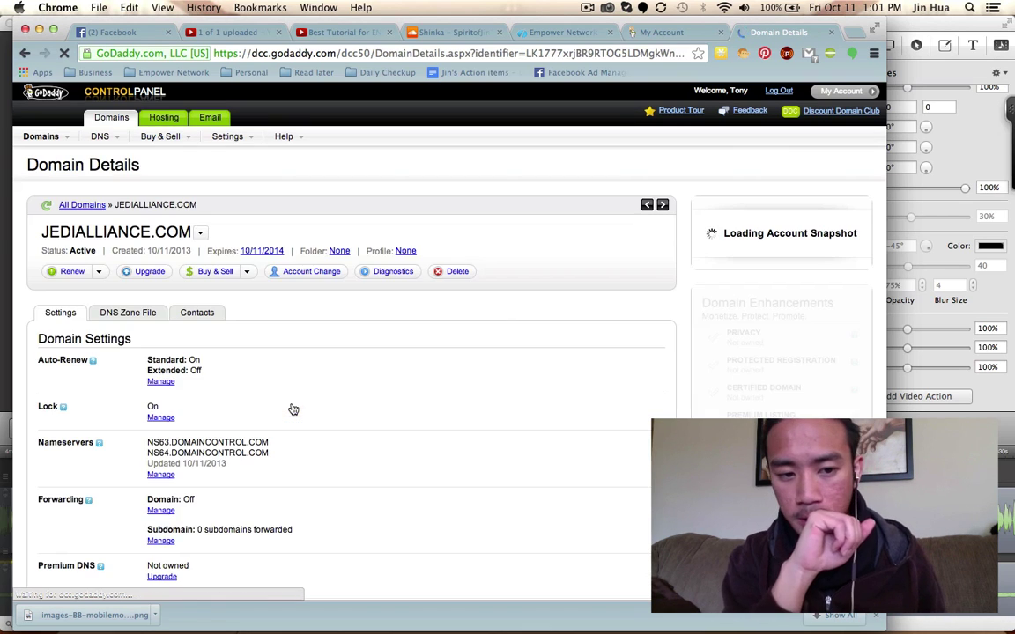
scroll(294, 409, "down", 3)
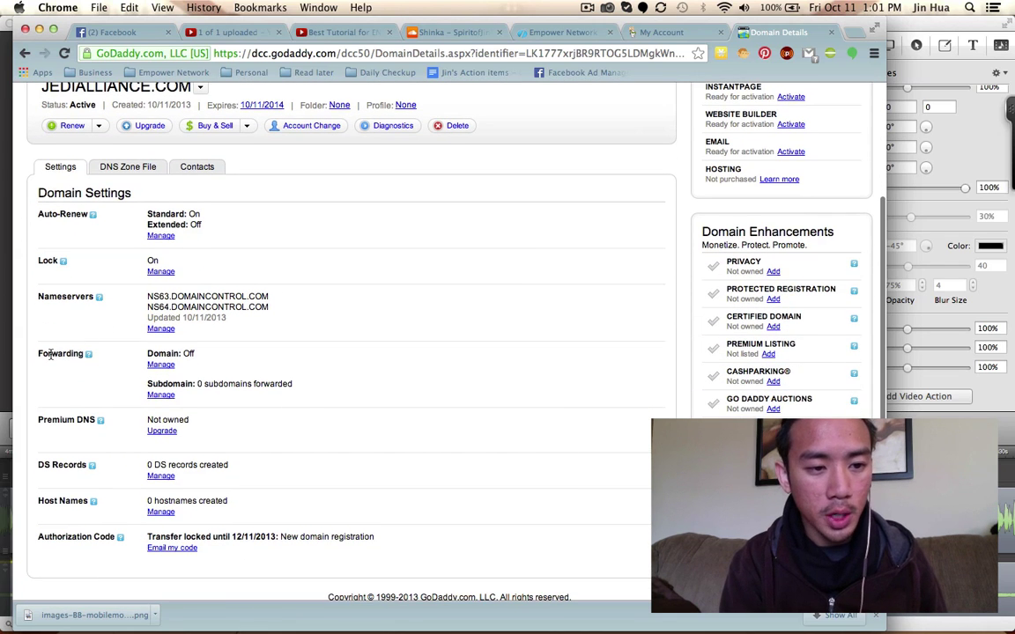
left_click(163, 366)
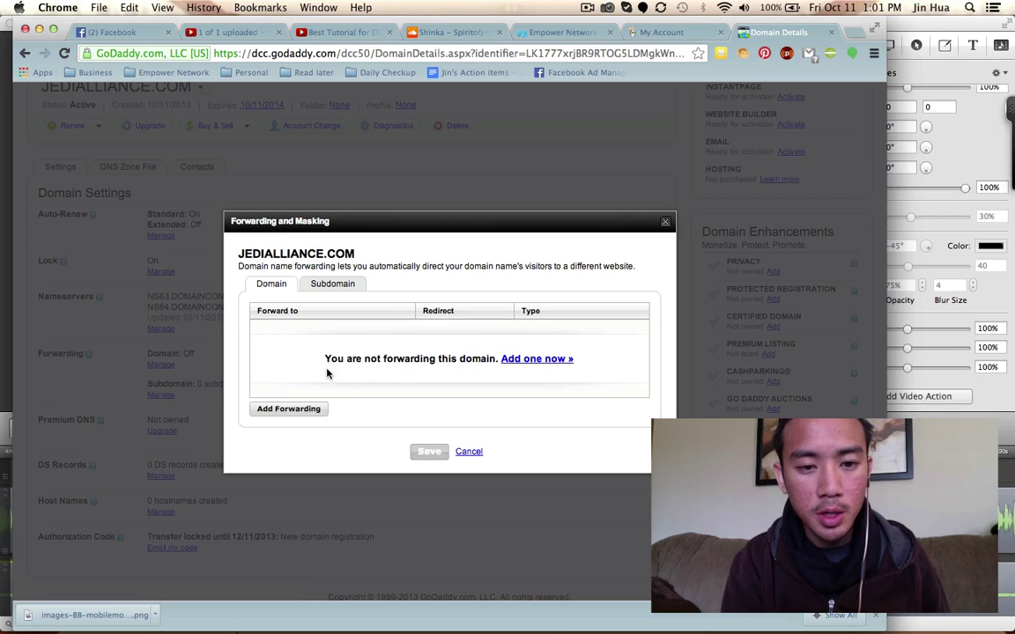
left_click(538, 361)
left_click(363, 306)
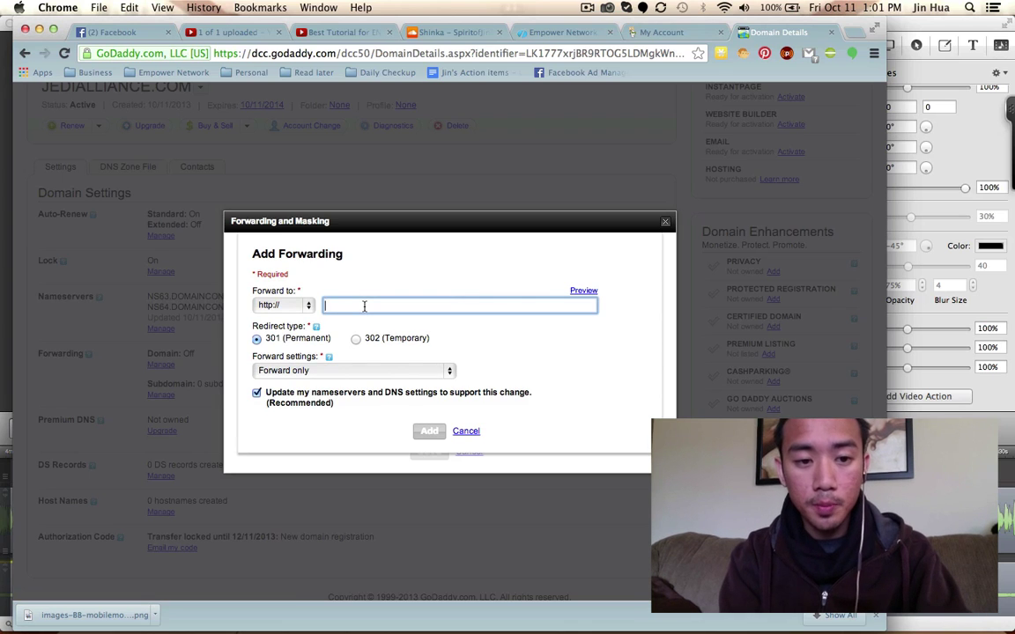
type("www.")
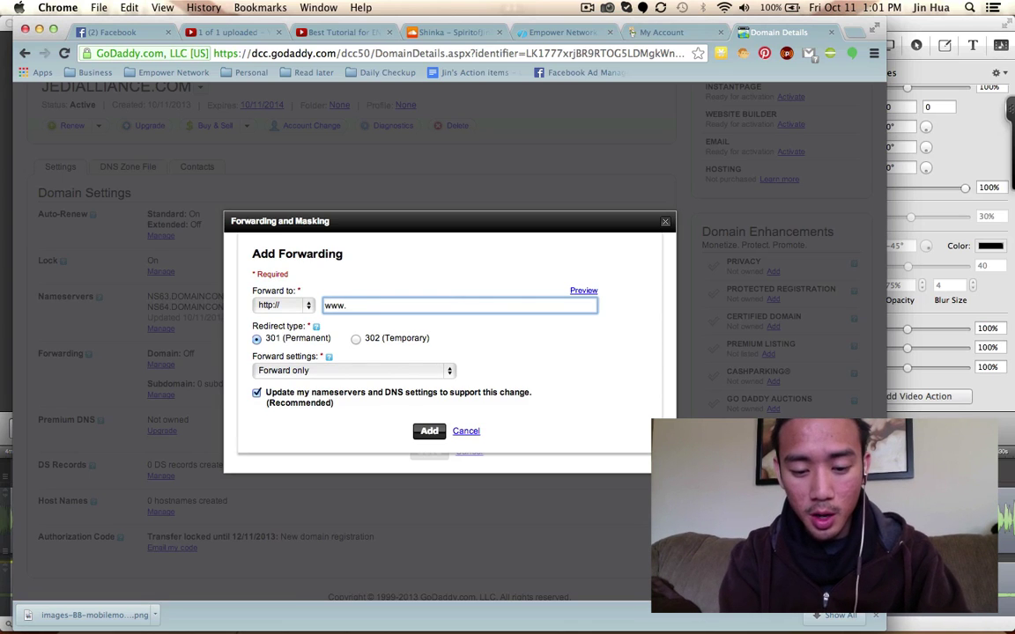
type("jedial")
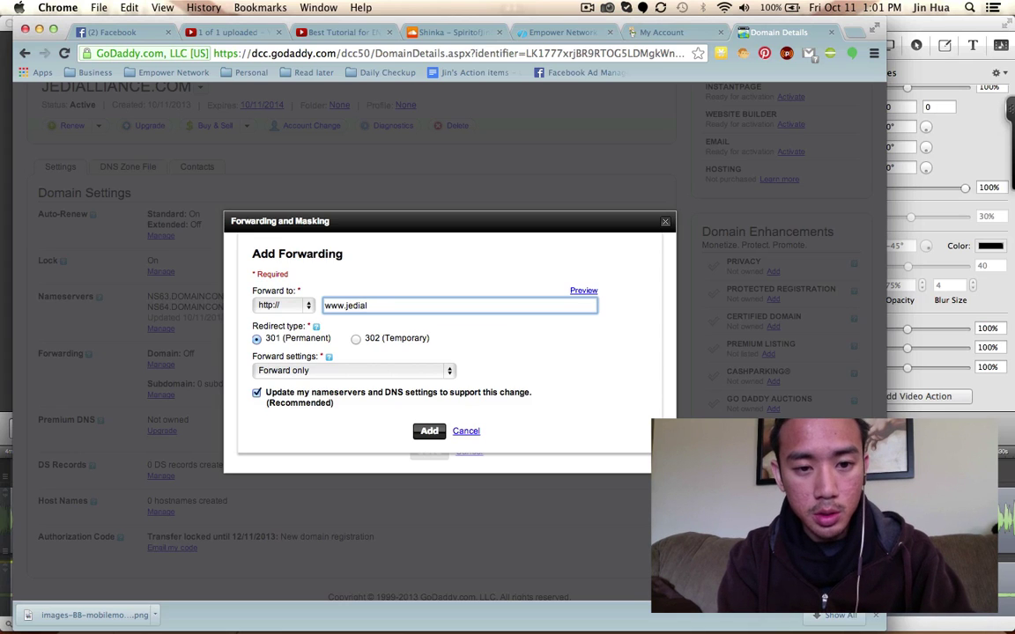
type("liance.com")
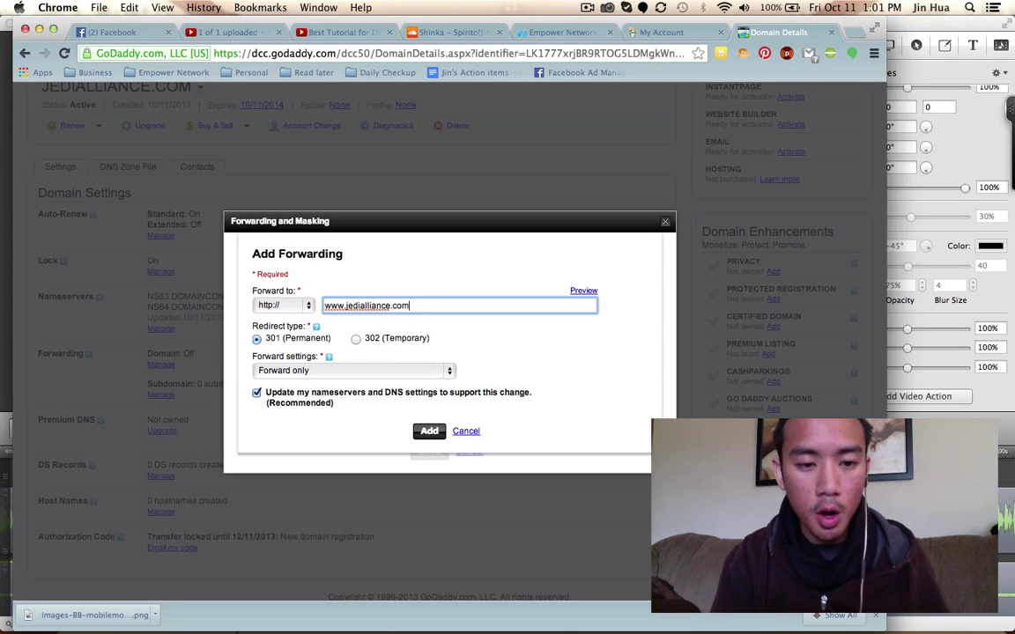
left_click(429, 431)
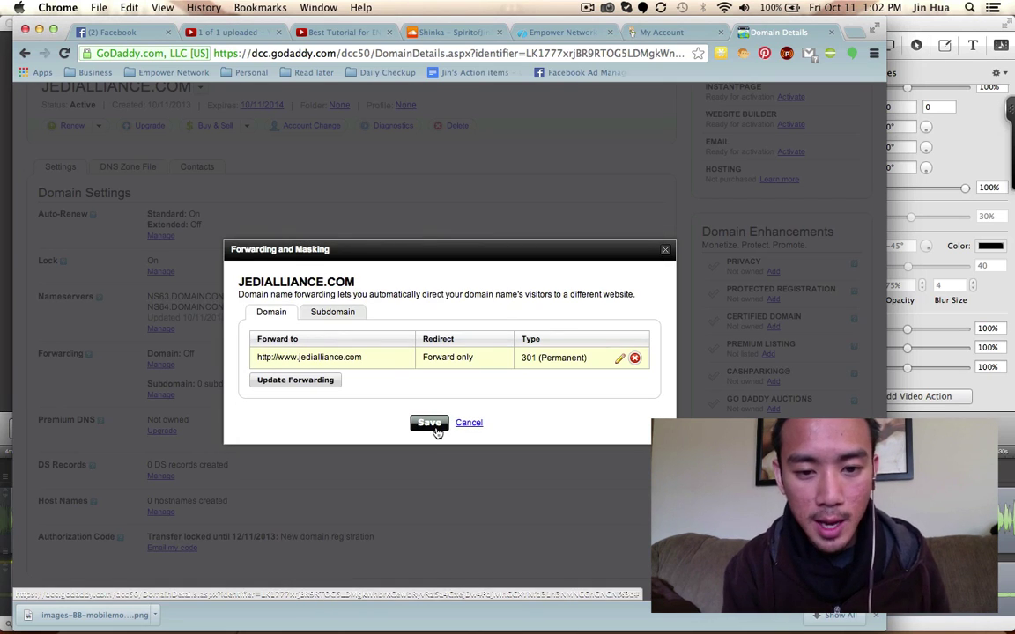
left_click(435, 428)
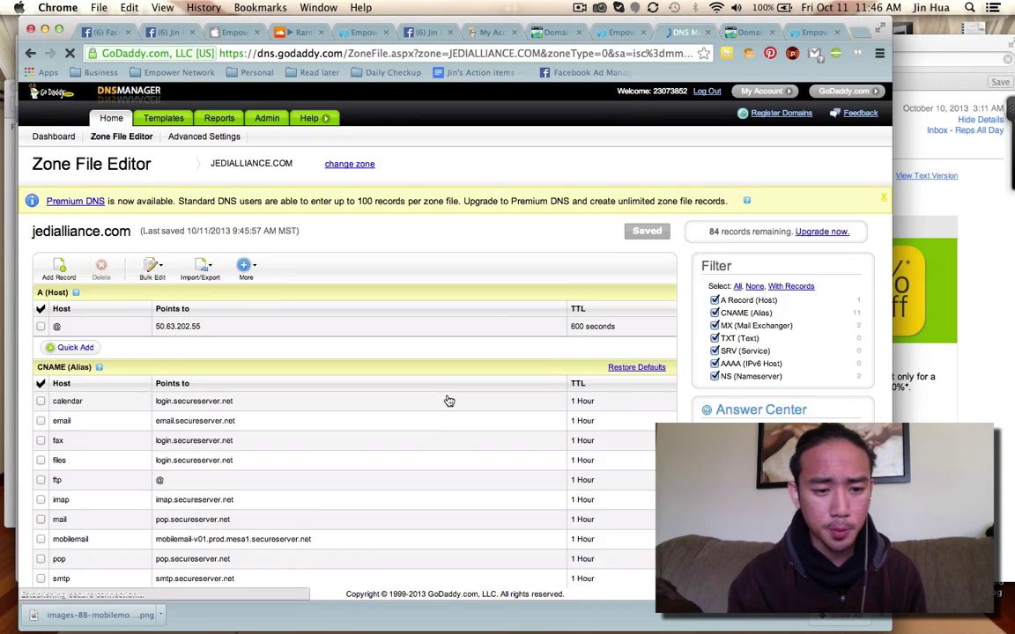
Check the www record in the saved zone file, and verify the custom domain on Empower Network.
scroll(446, 400, "down", 5)
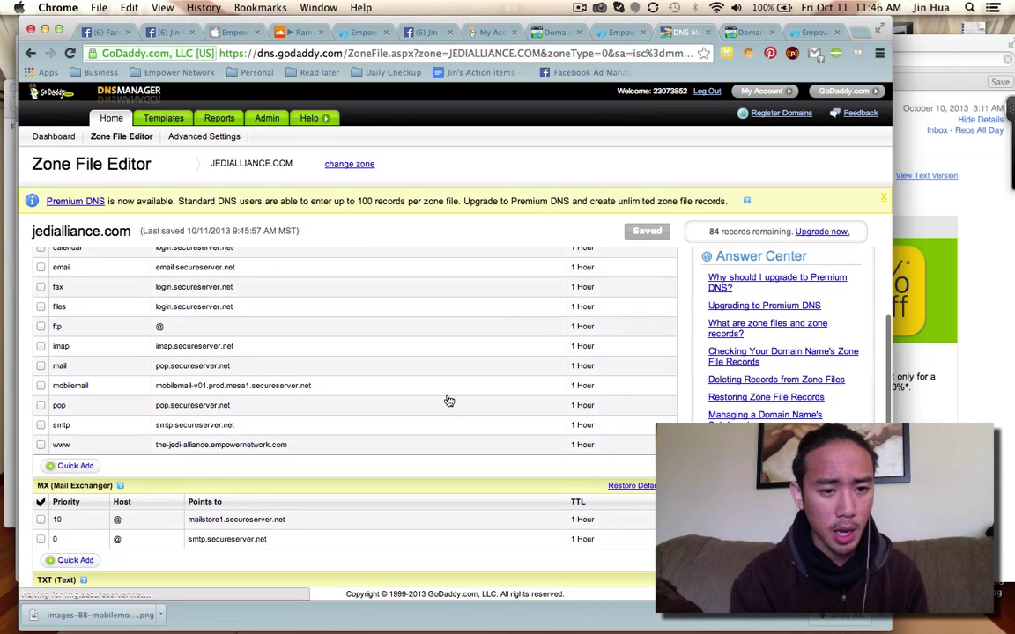
left_click(617, 33)
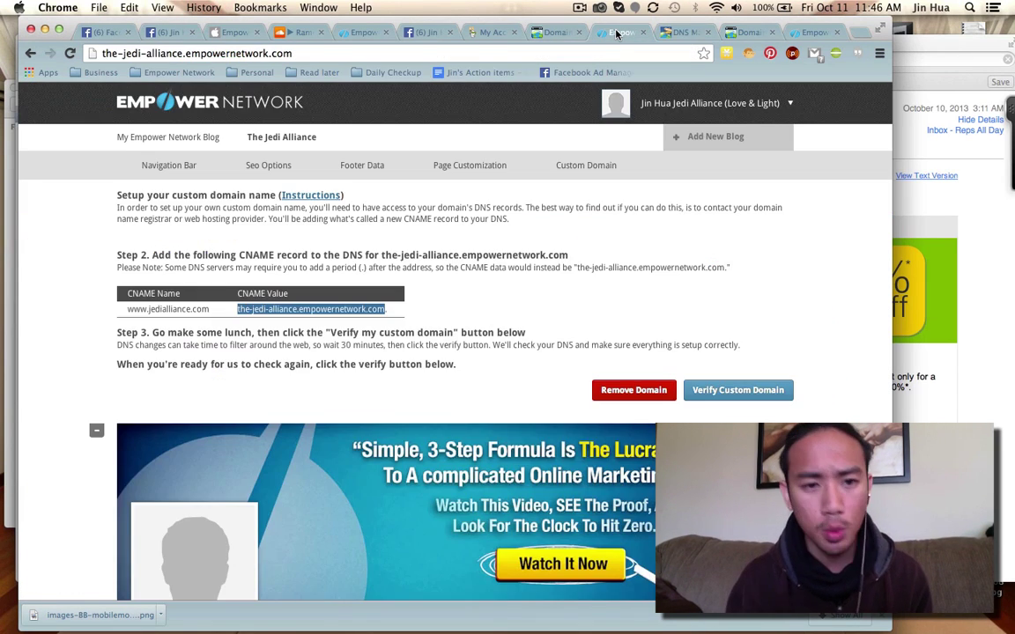
left_click(768, 398)
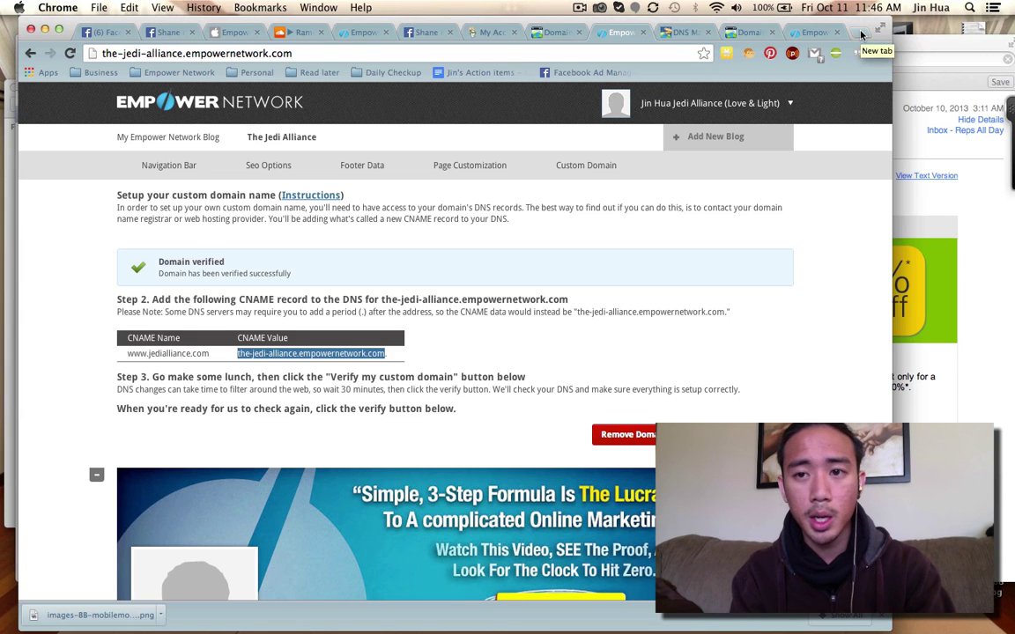
Dismiss GoDaddy's Security Logout notice, load jedialliance.com in the browser to test it, and return to the zone file.
left_click(677, 32)
left_click(736, 33)
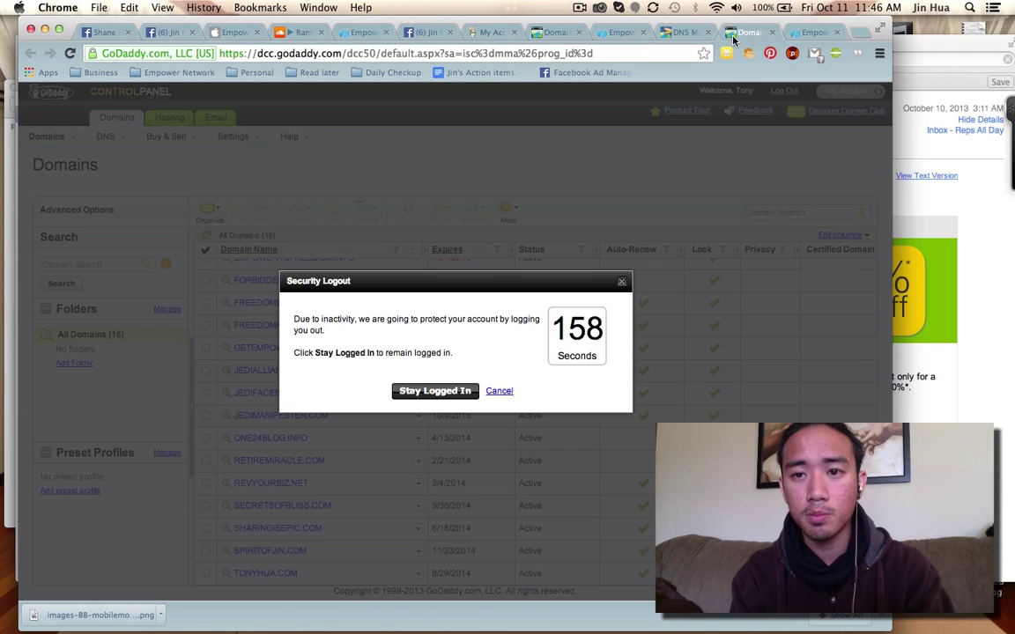
left_click(621, 281)
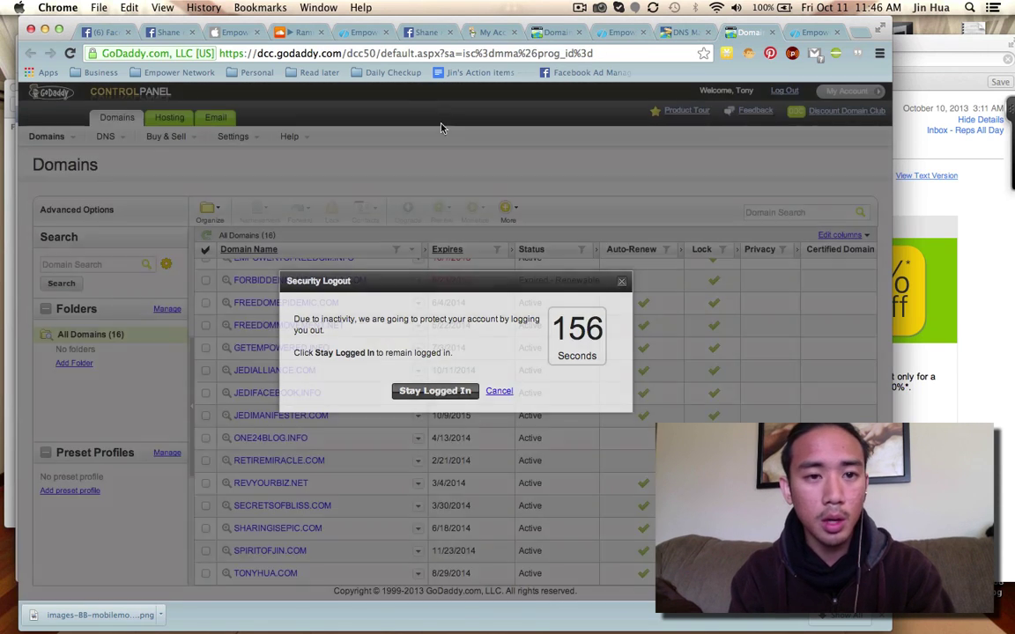
left_click(392, 53)
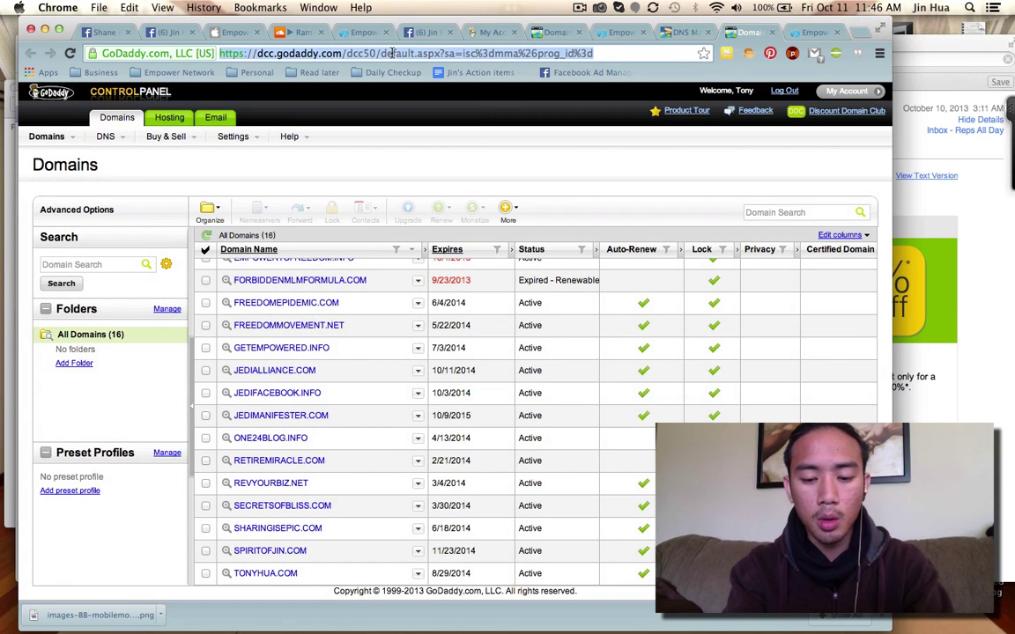
type("jediall")
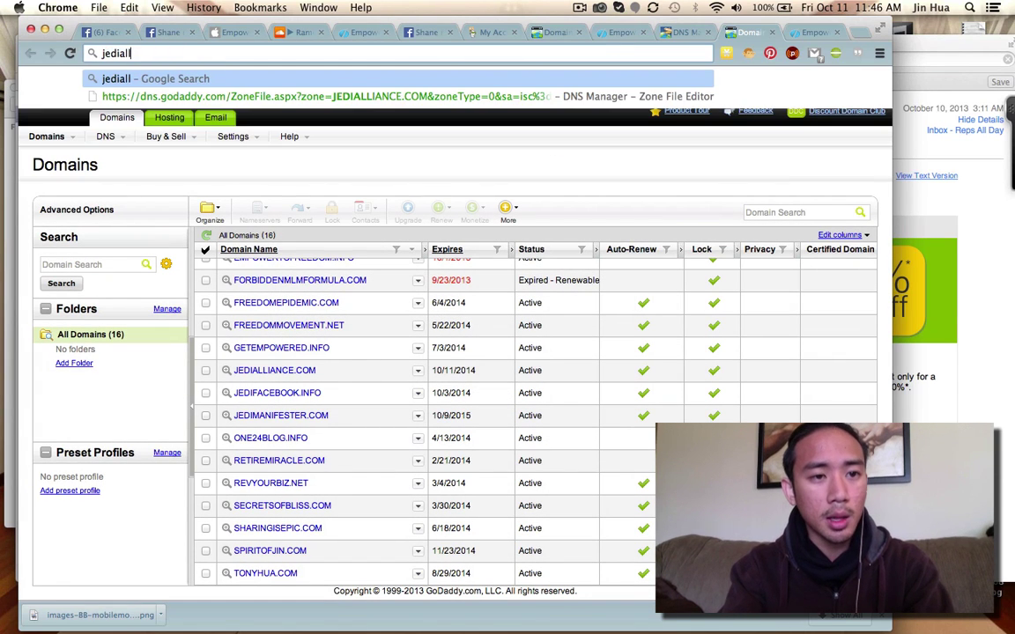
type("iance.c")
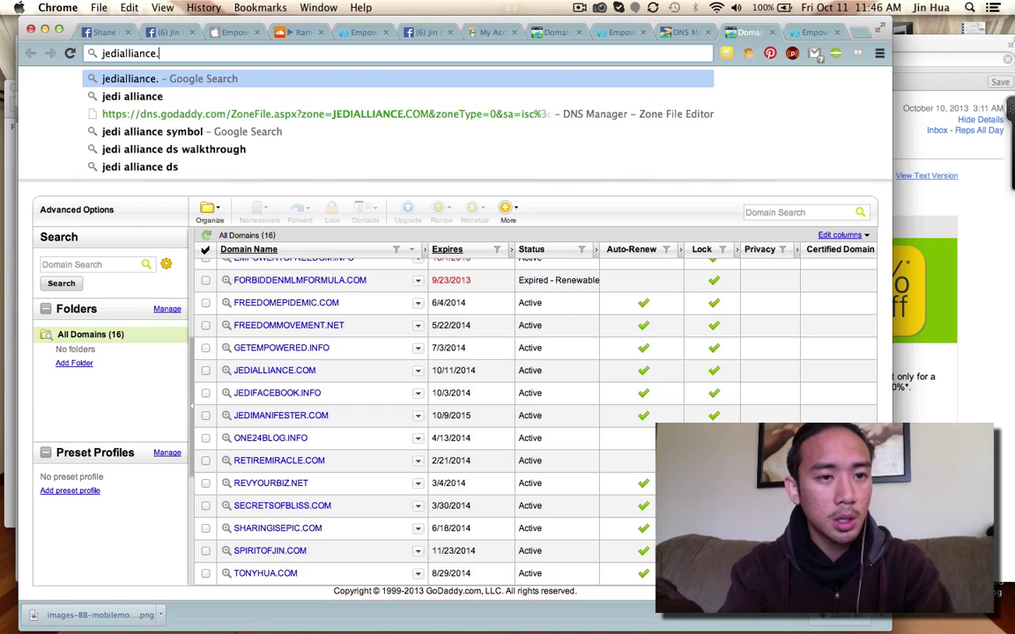
type("om")
key("Return")
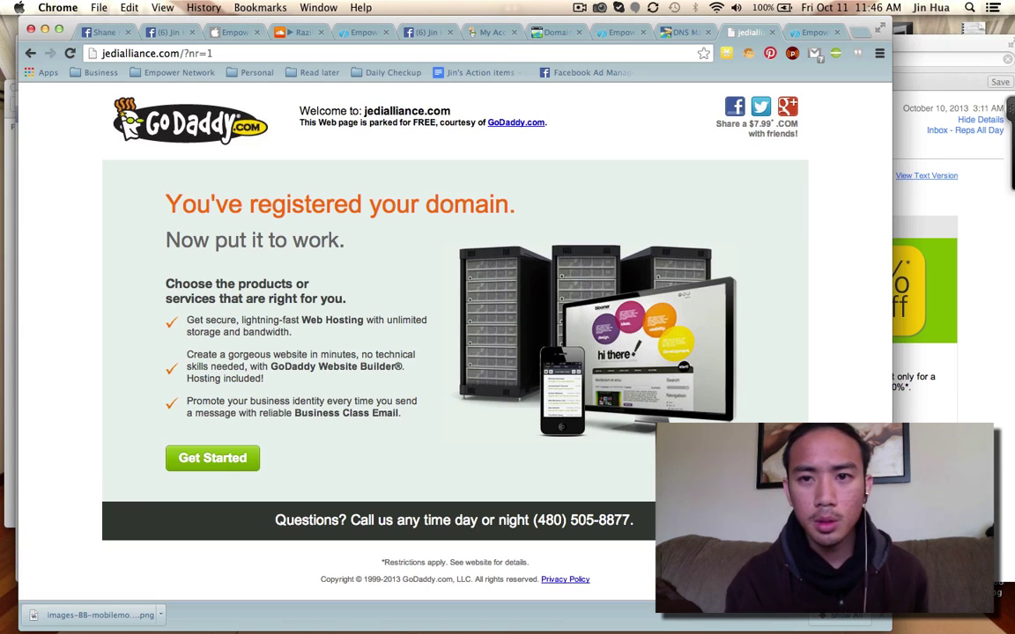
left_click(683, 33)
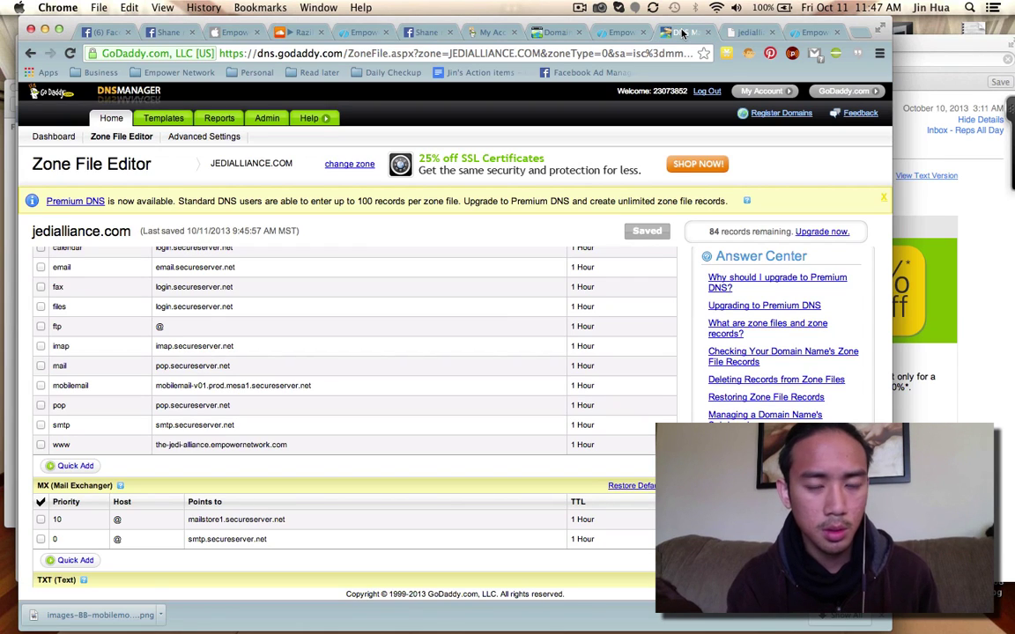
Compare the jedialliance.com test page, the saved GoDaddy zone file, and the custom domain setup of The Jedi Alliance blog on Empower Network.
left_click(736, 34)
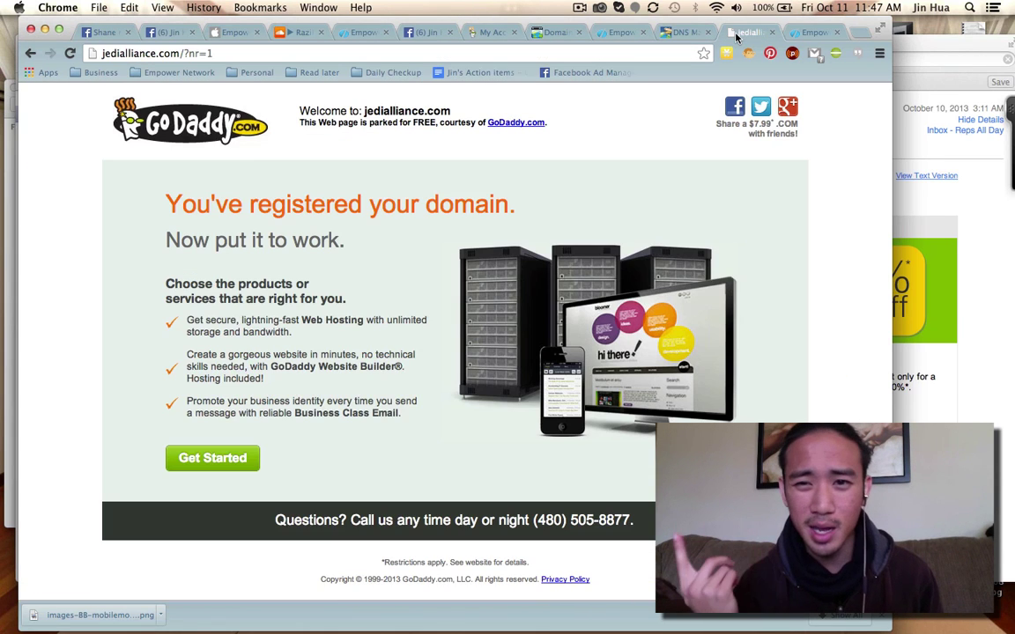
left_click(622, 33)
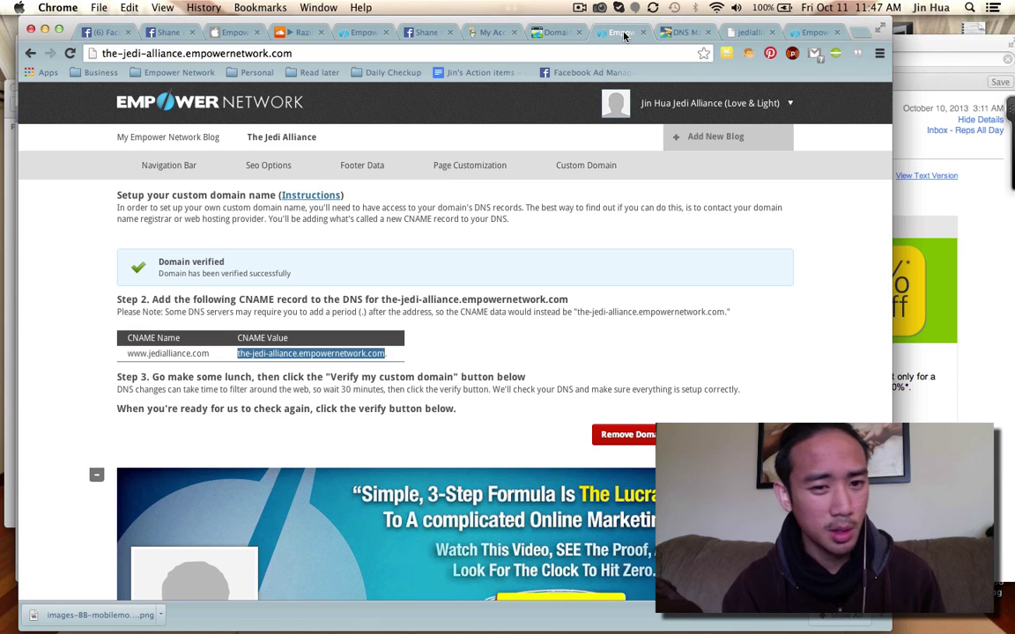
left_click(811, 34)
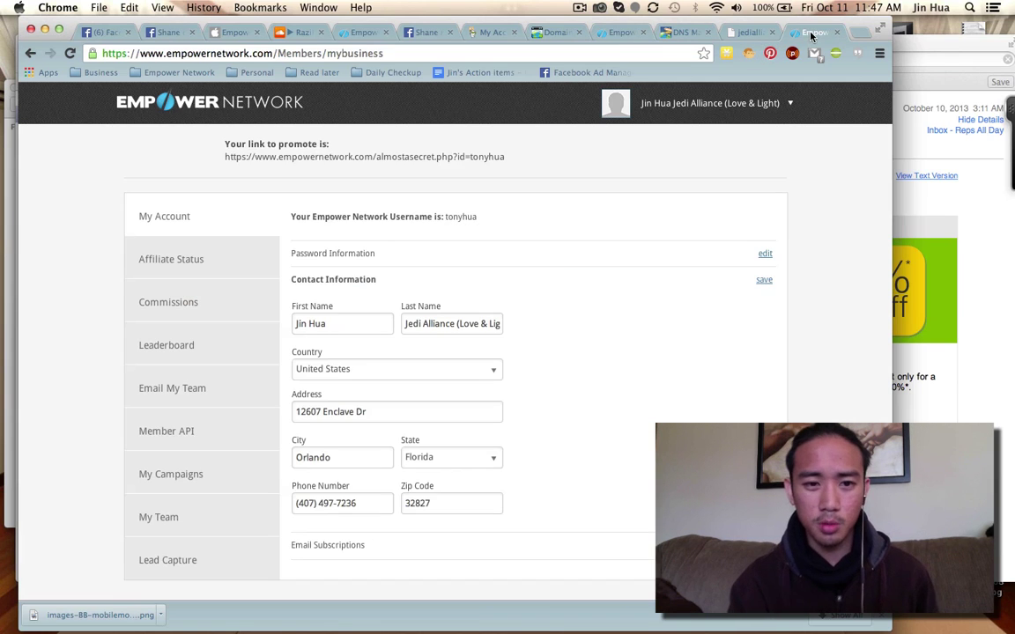
left_click(748, 34)
left_click(683, 33)
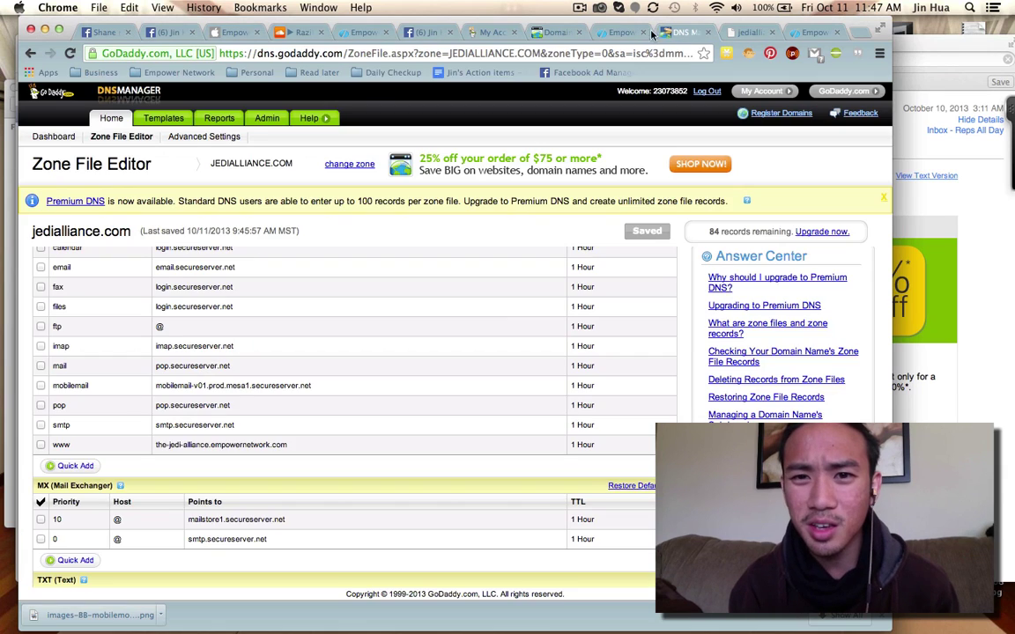
left_click(619, 32)
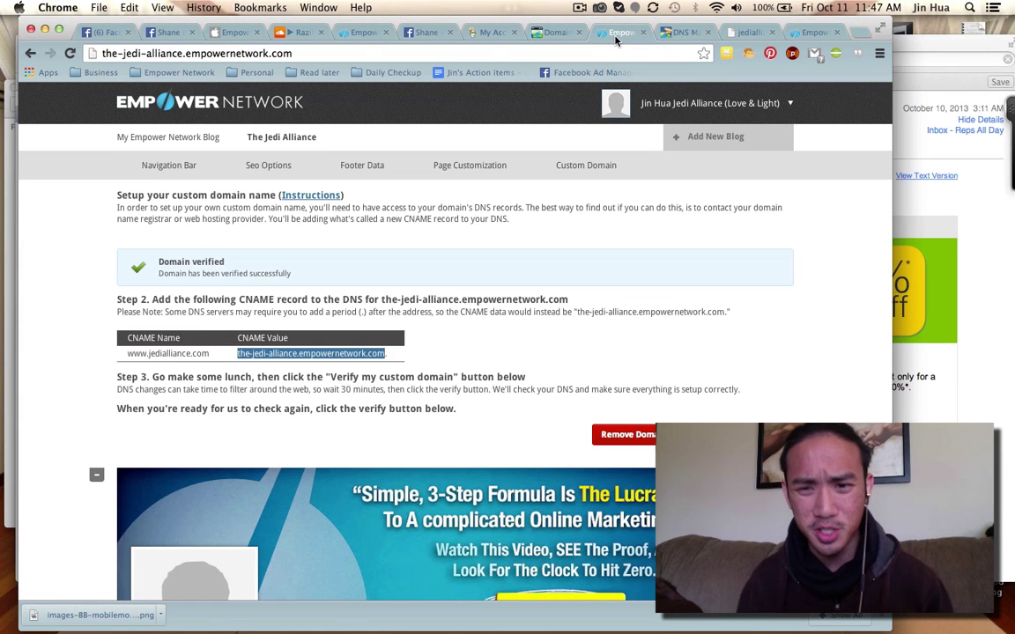
scroll(791, 320, "down", 5)
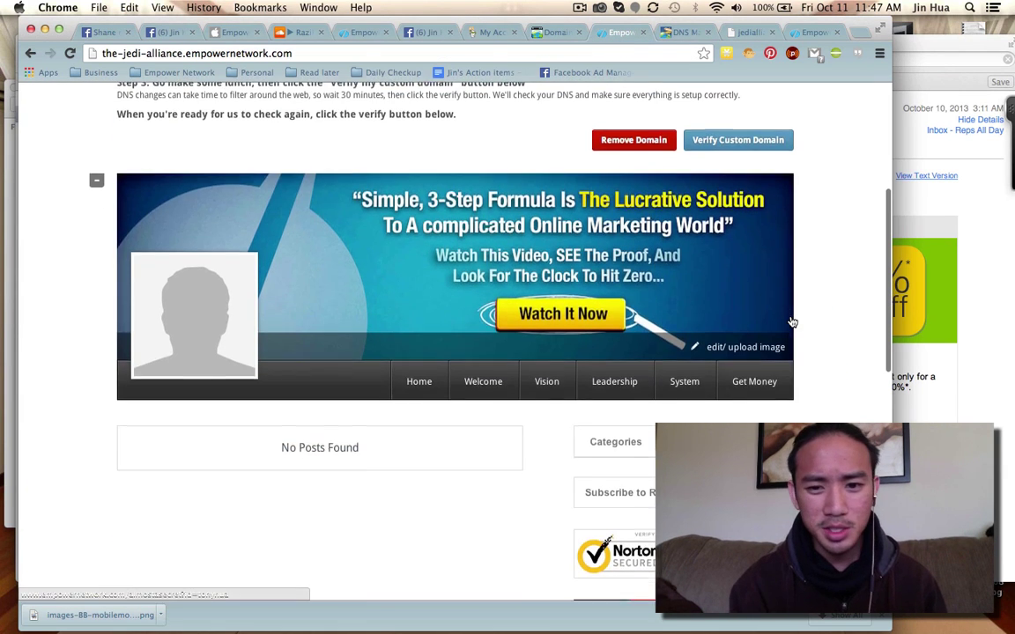
scroll(791, 320, "up", 5)
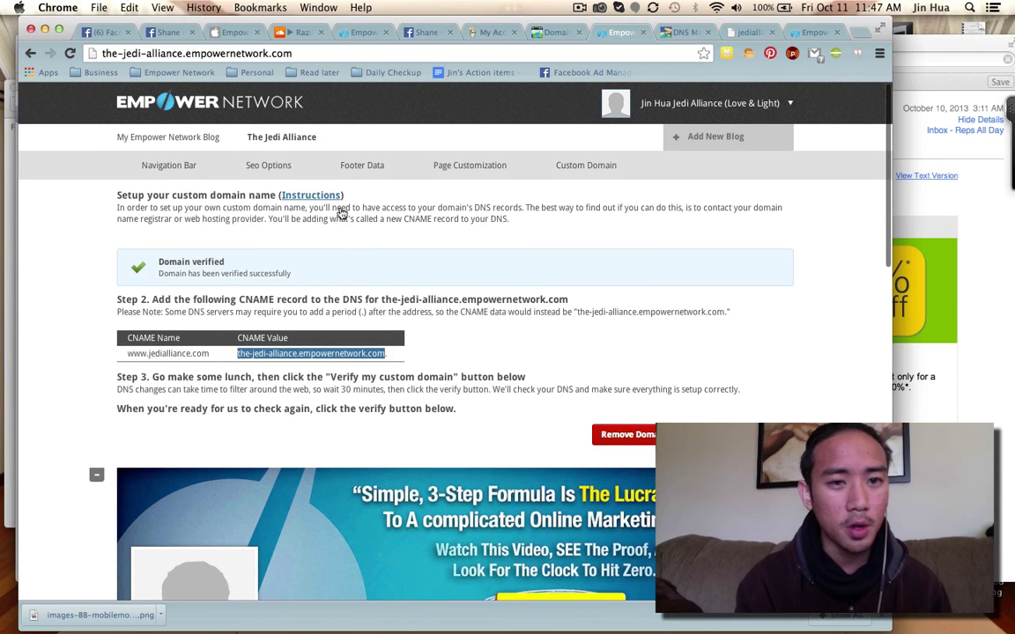
Open the Empower Network activity feed and look through the two "Hippie Rant Uncovers The Truth about Government Shutdown" posts and their authors.
mouse_move(735, 103)
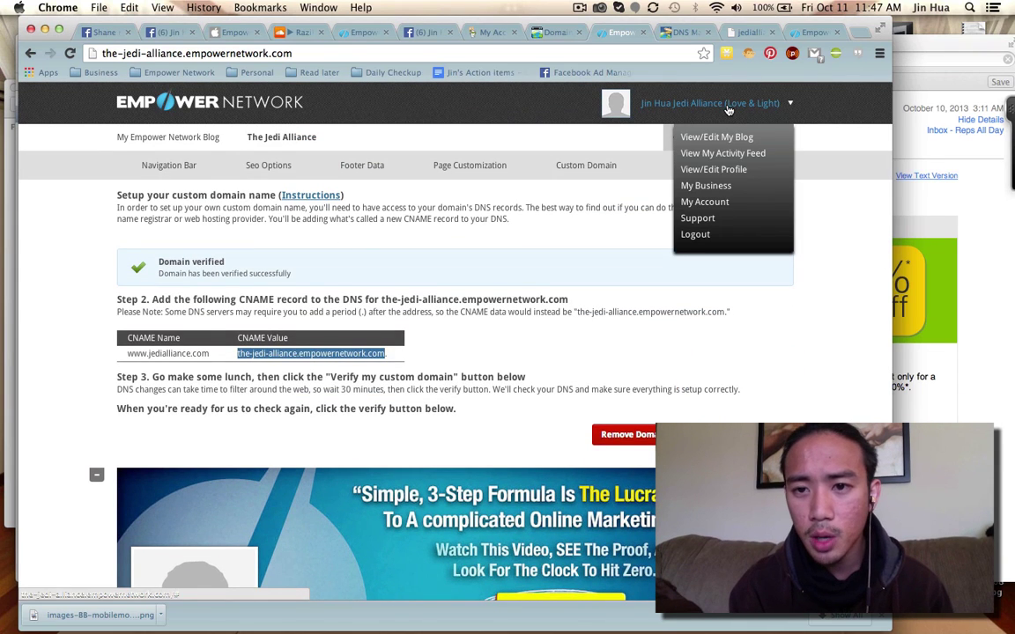
left_click(733, 156)
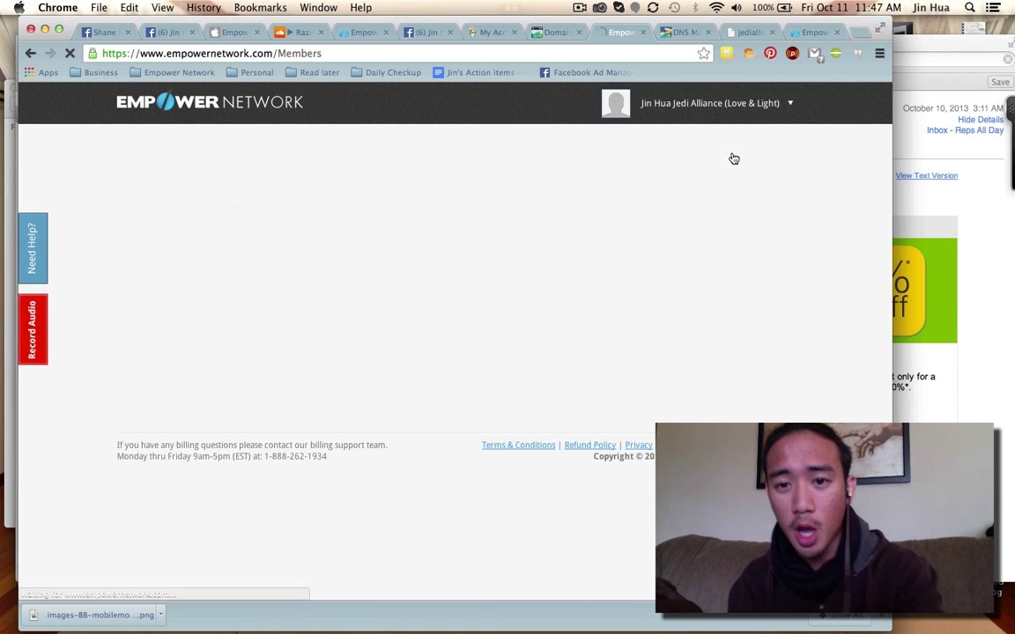
mouse_move(722, 105)
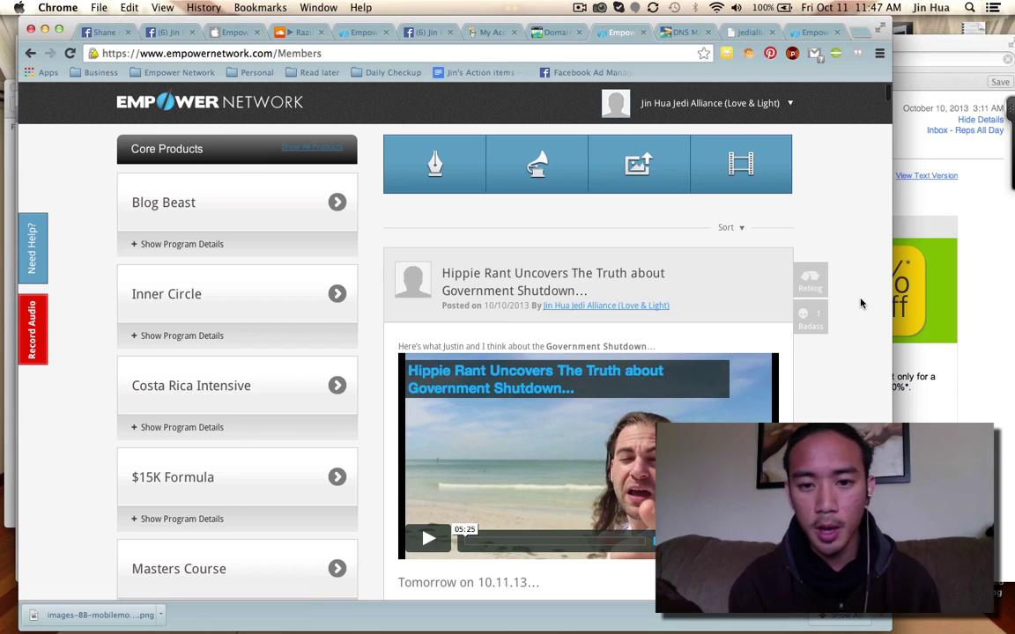
scroll(861, 303, "down", 10)
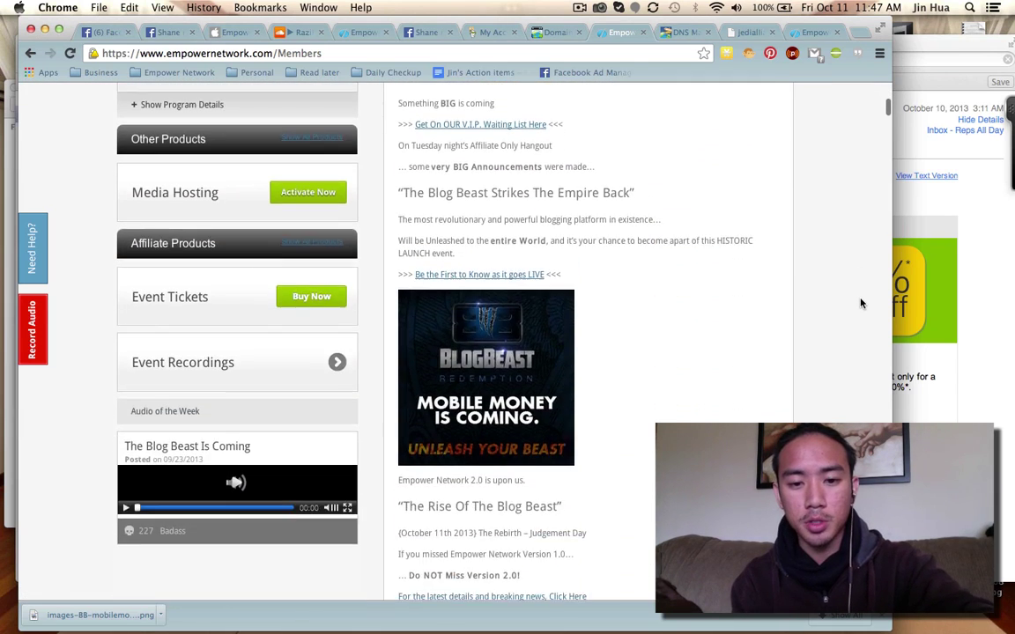
scroll(862, 303, "down", 10)
scroll(861, 303, "up", 3)
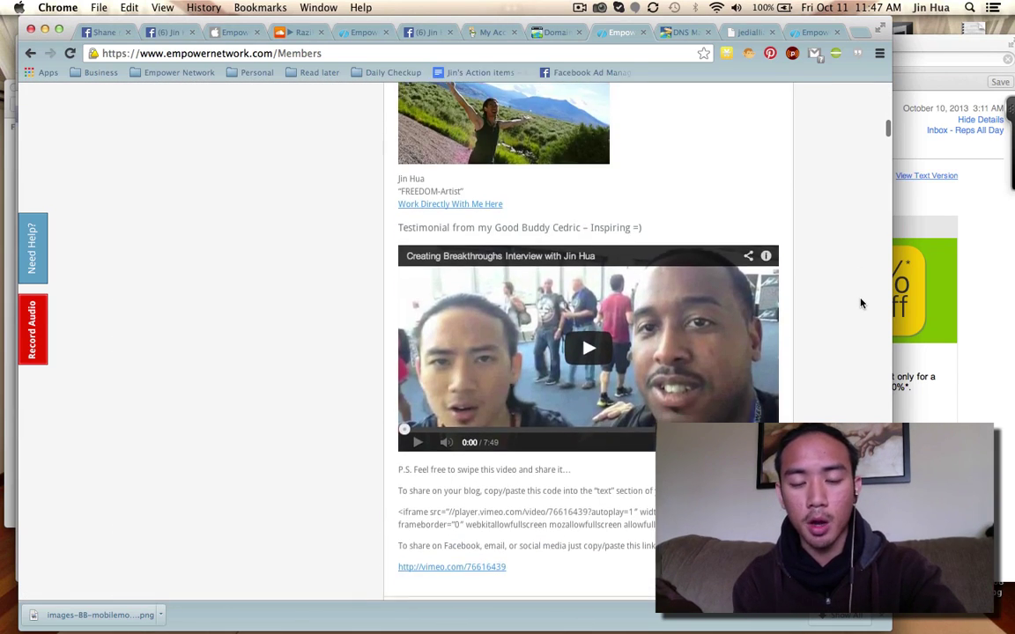
scroll(862, 303, "down", 10)
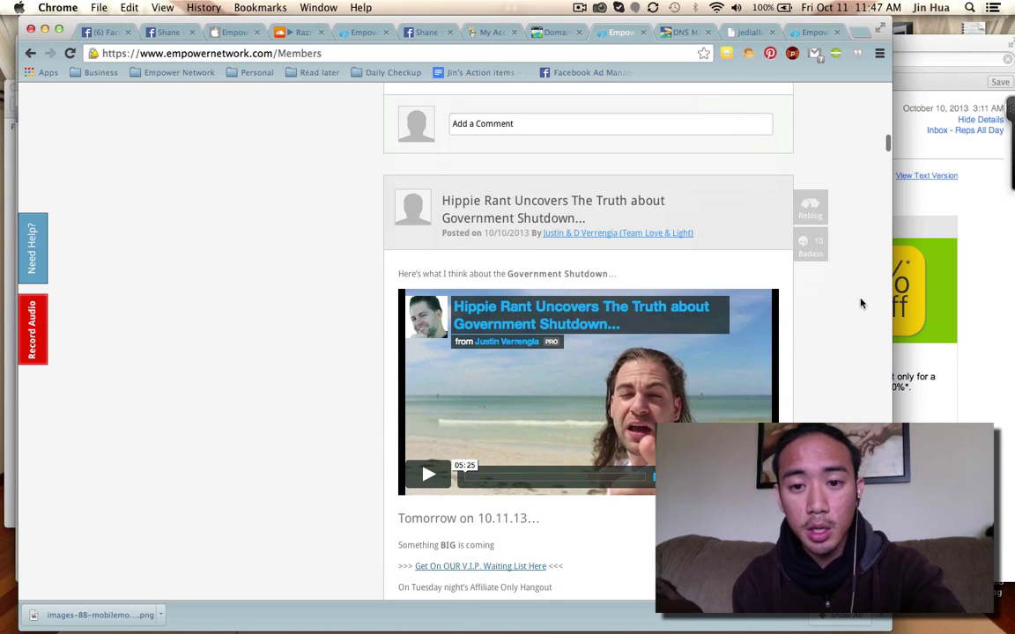
scroll(862, 303, "up", 15)
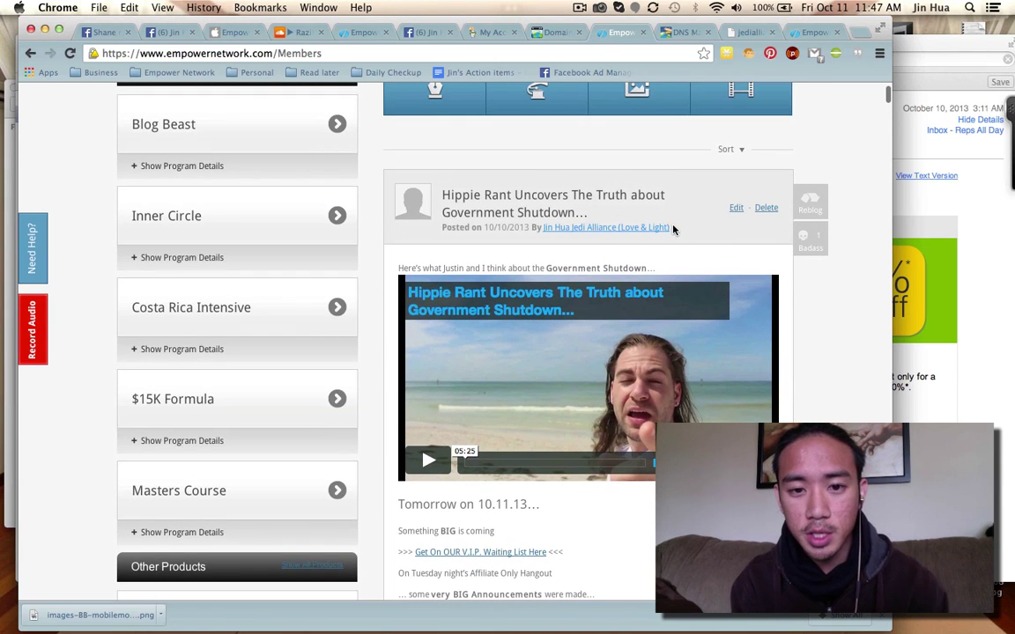
left_click_drag(672, 228, 542, 228)
scroll(851, 396, "down", 10)
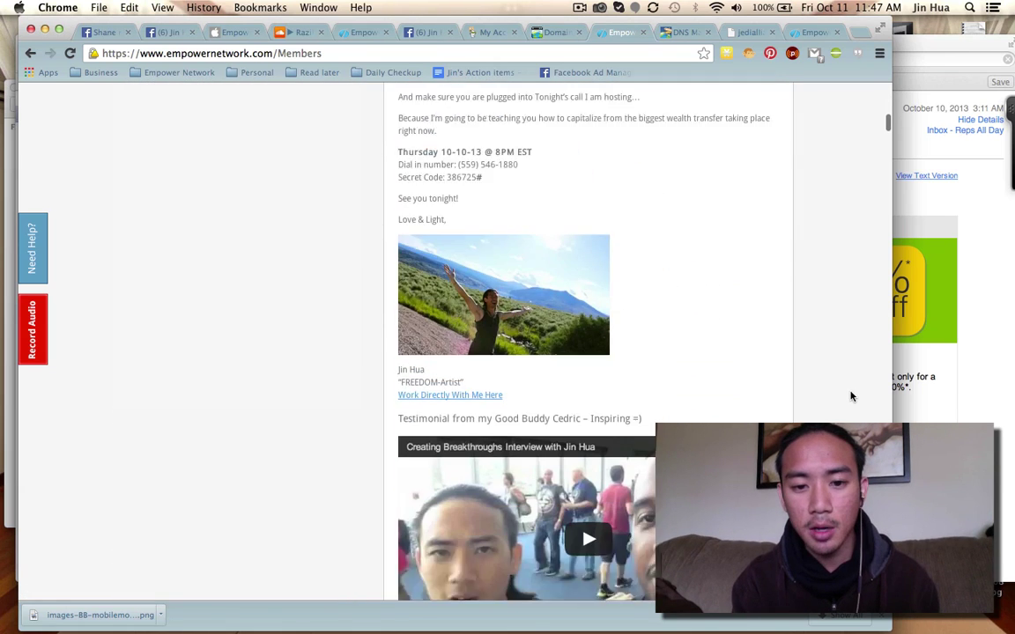
scroll(850, 396, "down", 10)
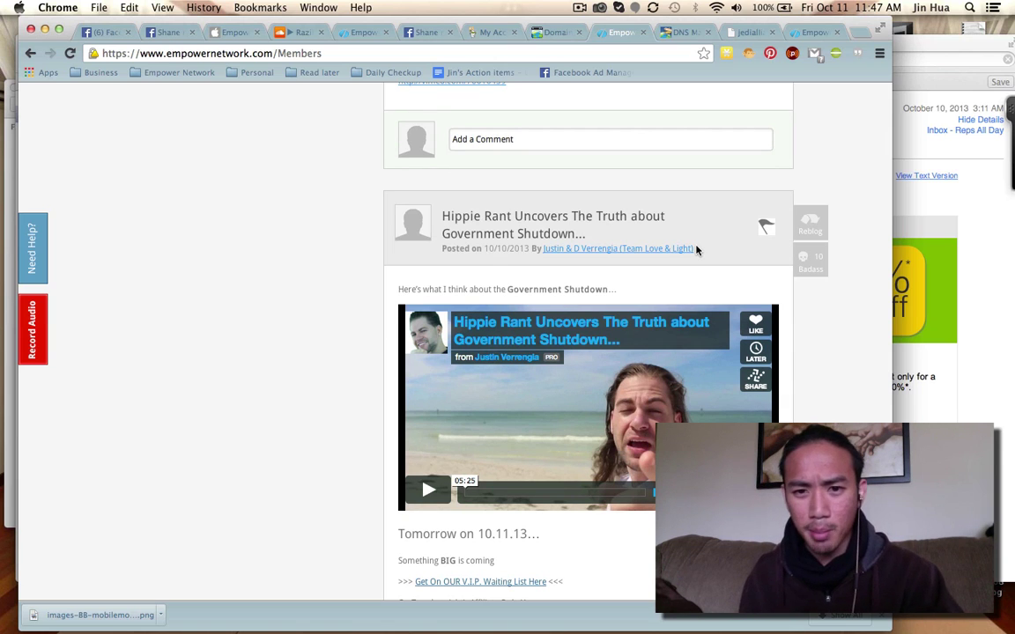
scroll(868, 417, "down", 10)
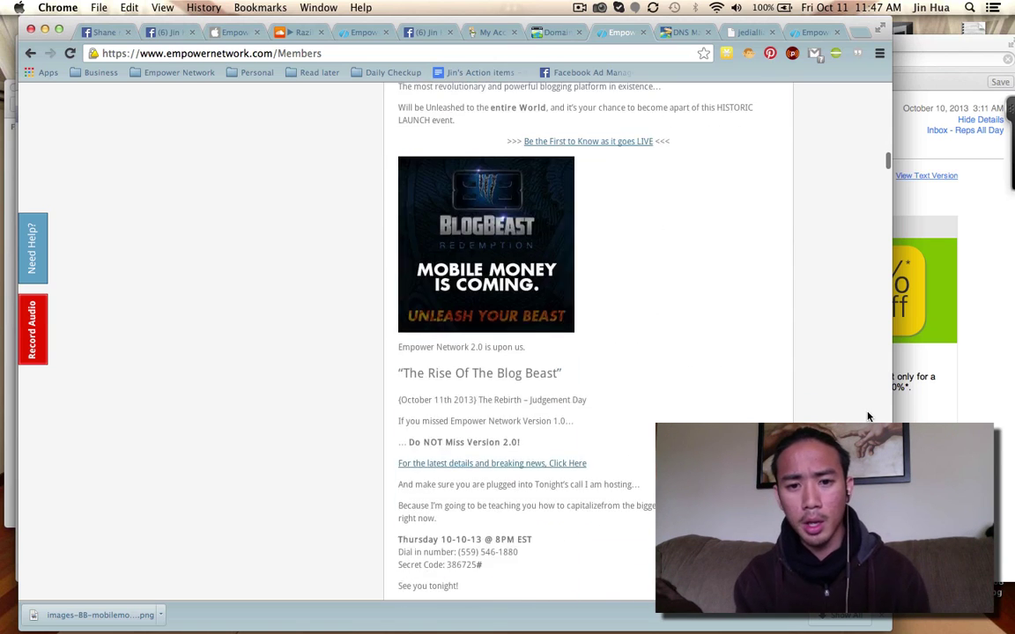
Read through the feed post "Hope for Furloughed Federal Government Employees", from its author line to its closing call to action.
scroll(868, 417, "down", 10)
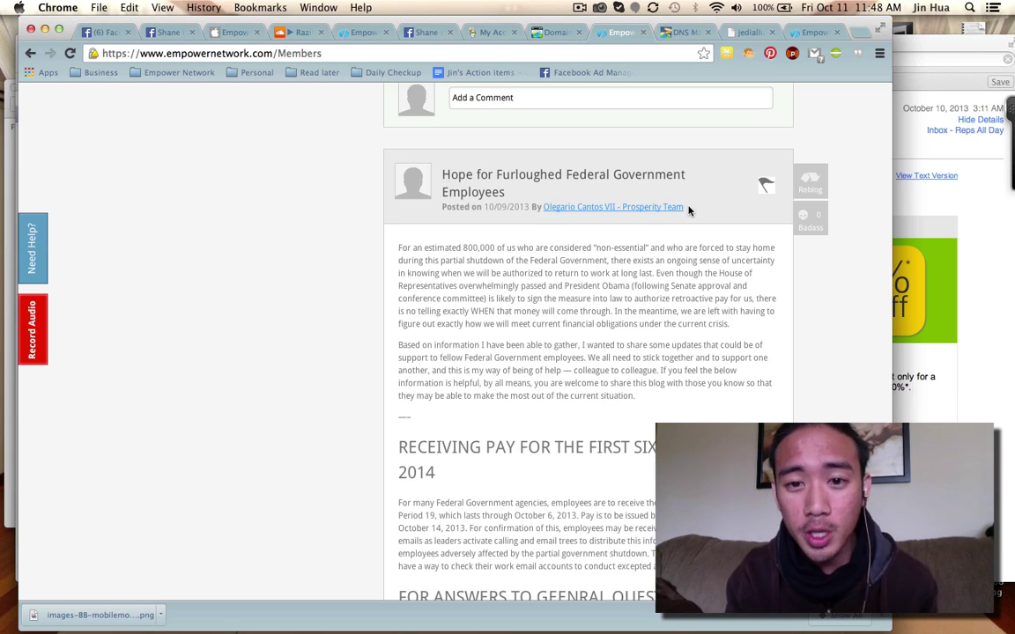
left_click_drag(689, 210, 715, 289)
left_click(714, 291)
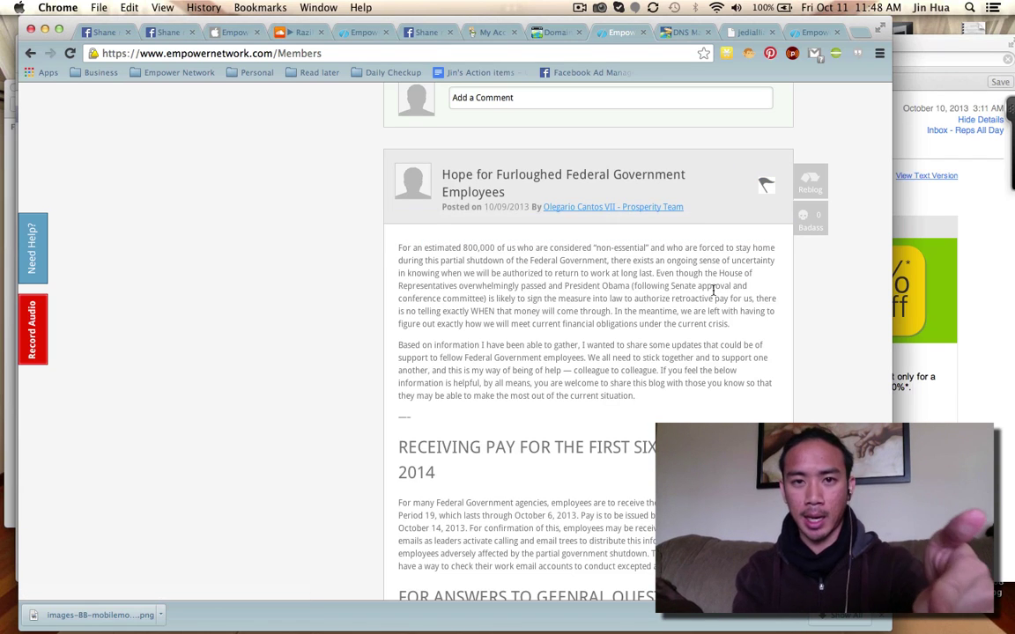
scroll(713, 291, "down", 5)
scroll(713, 290, "down", 1)
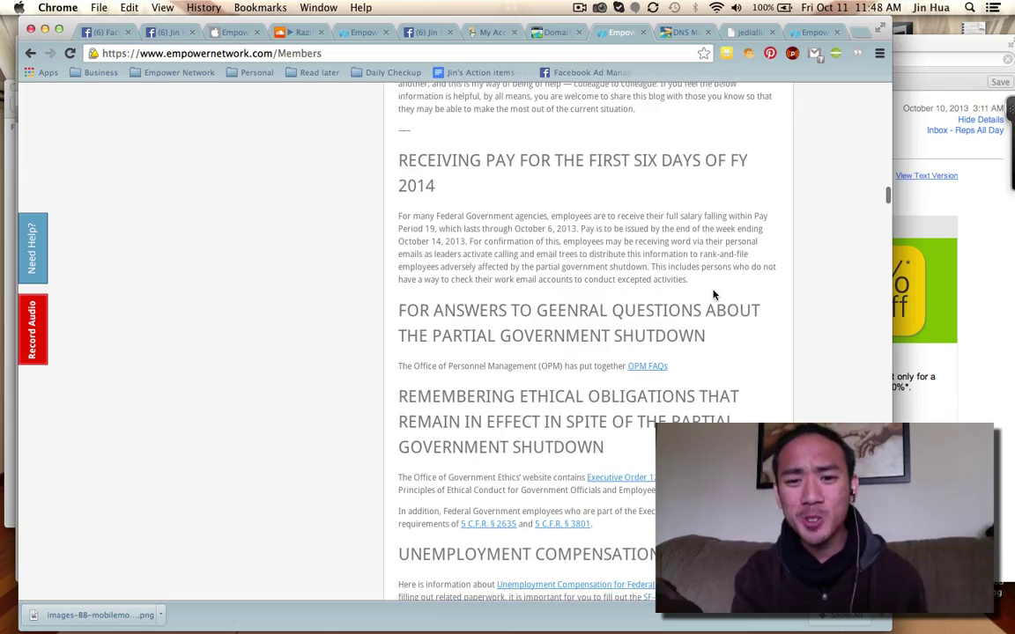
scroll(714, 293, "down", 8)
scroll(713, 294, "down", 10)
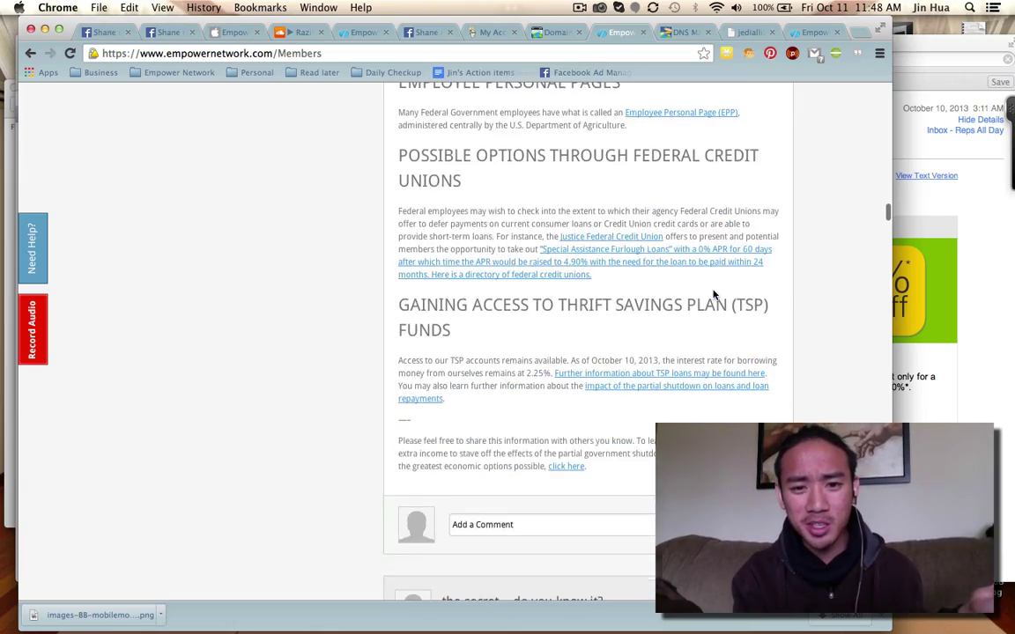
scroll(713, 294, "up", 18)
scroll(713, 294, "down", 3)
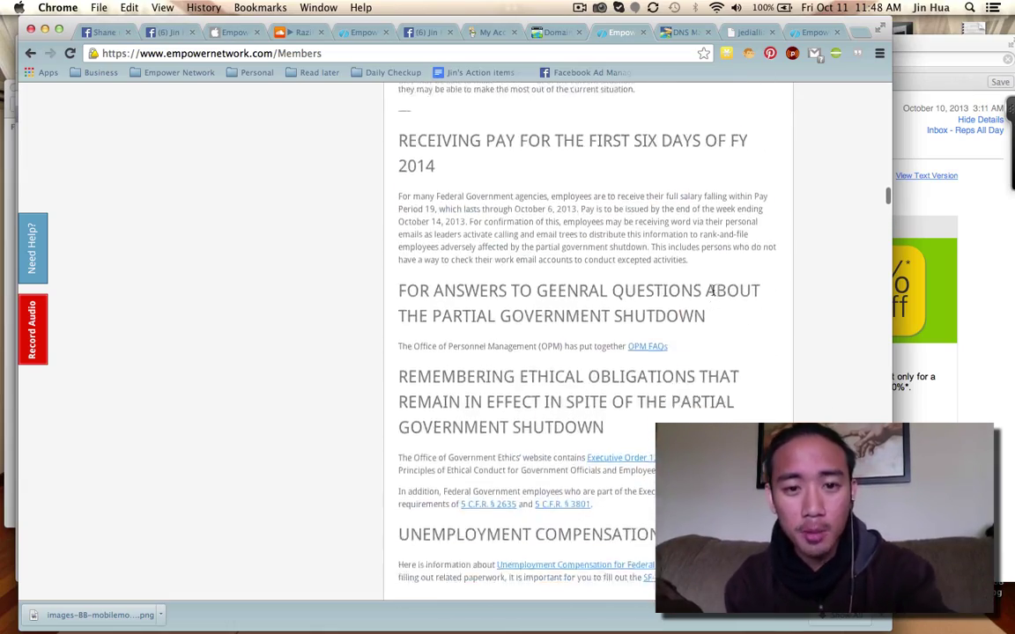
scroll(713, 294, "up", 6)
scroll(713, 295, "down", 1)
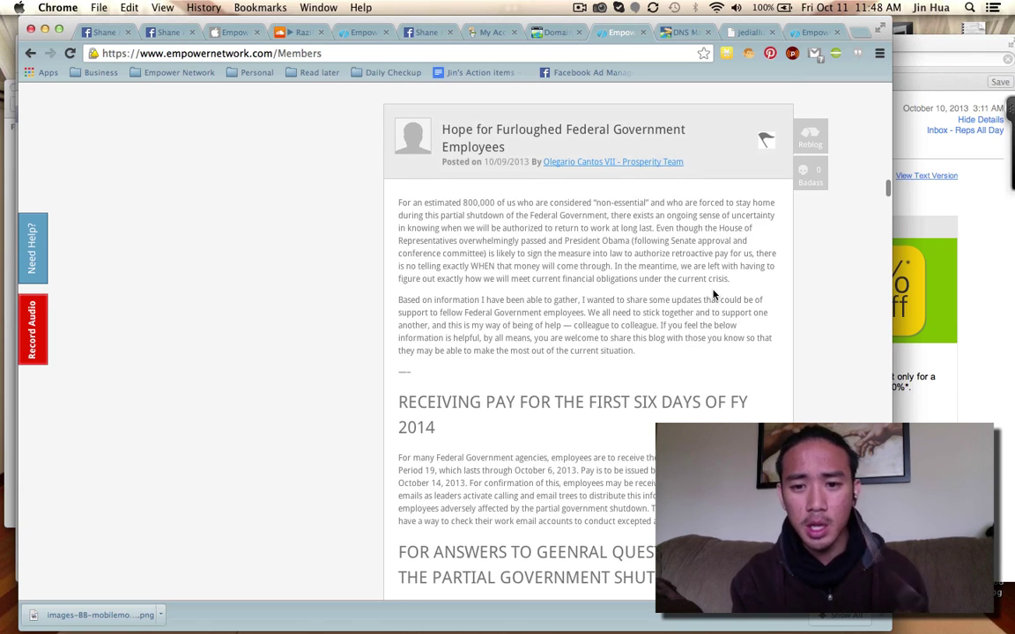
scroll(713, 294, "down", 6)
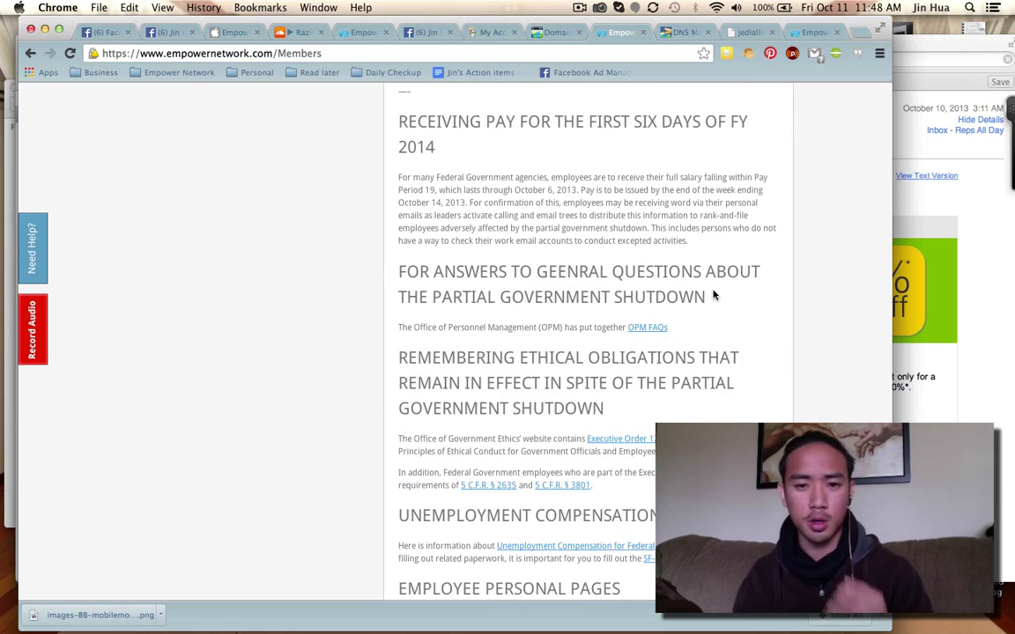
scroll(713, 294, "down", 11)
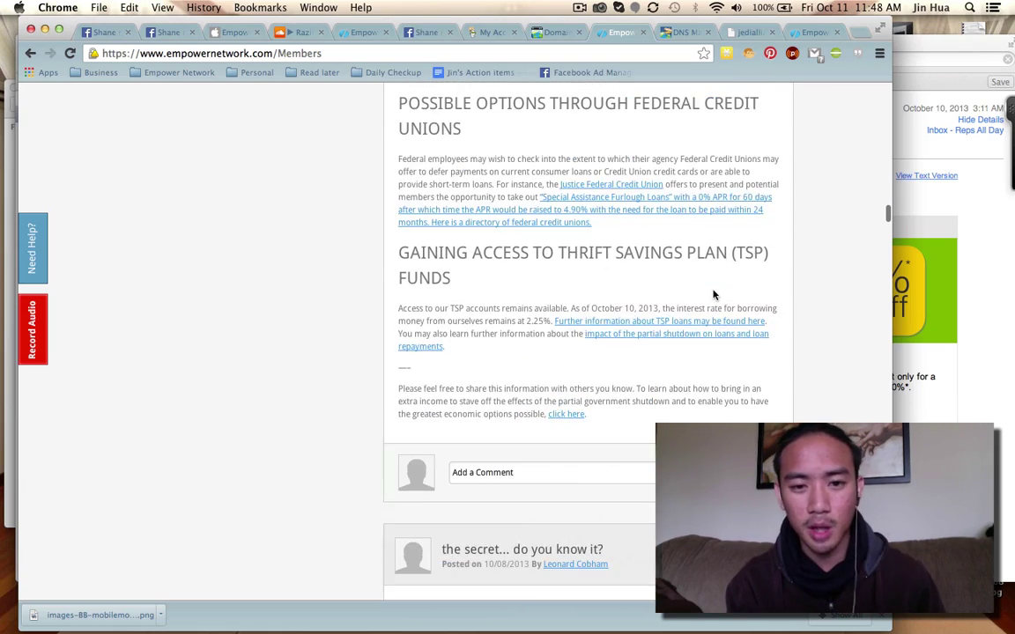
Continue to the feed post "the secret... do you know it?" and examine its text.
scroll(714, 294, "down", 7)
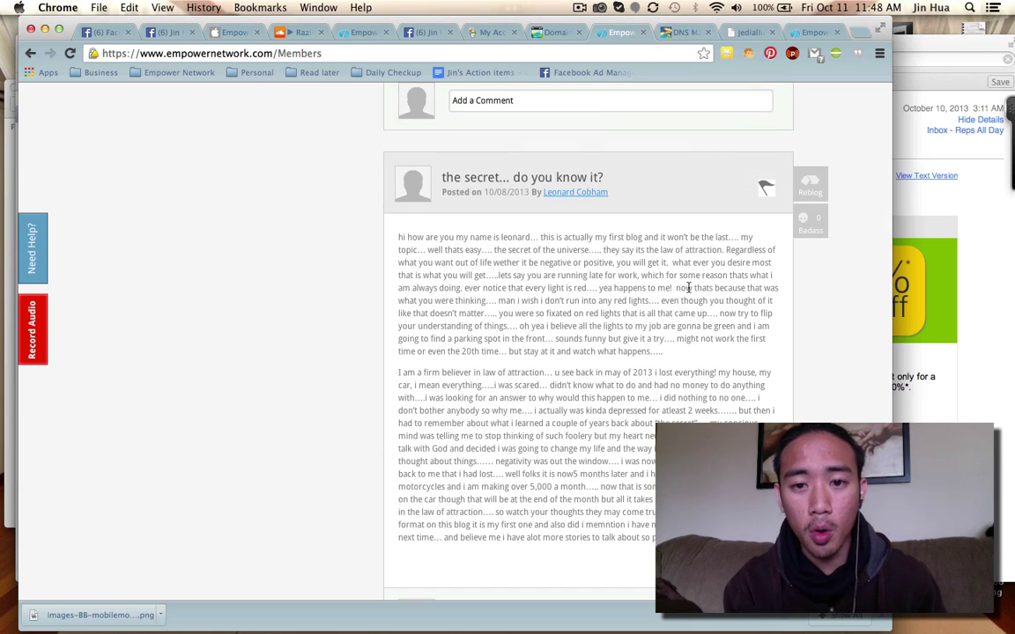
scroll(682, 290, "down", 1)
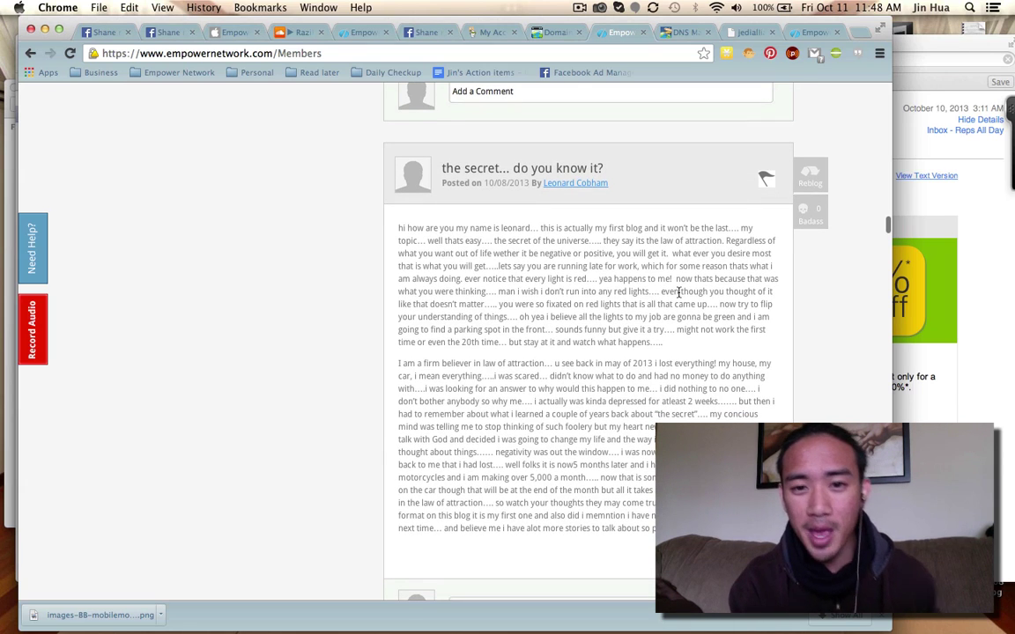
scroll(678, 293, "down", 1)
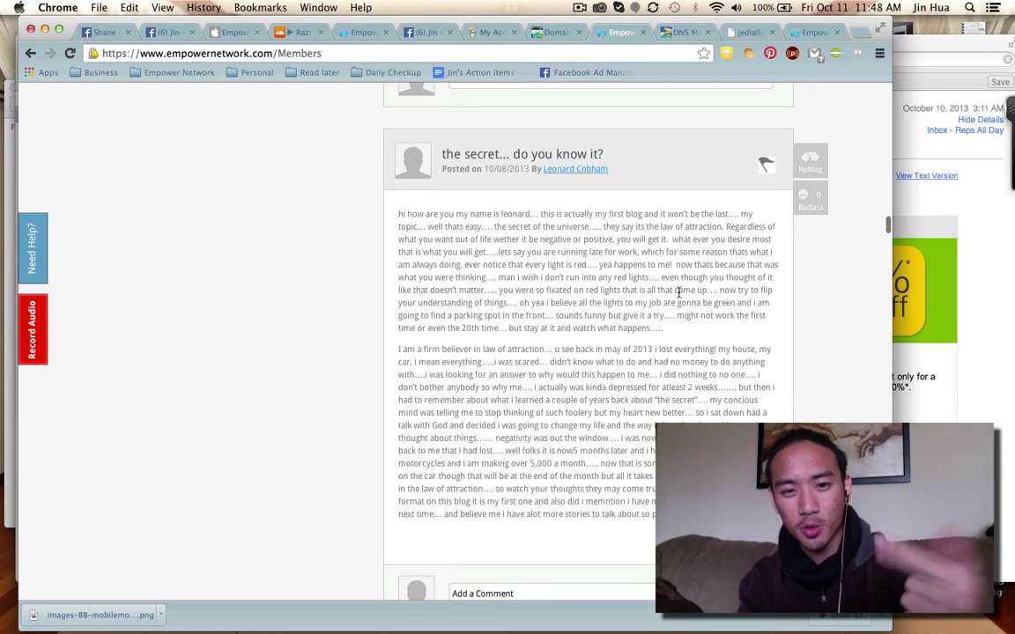
Look through the feed post "We are the Movement to 'Change the World'", including its video, group photo and sign-off.
scroll(678, 293, "down", 10)
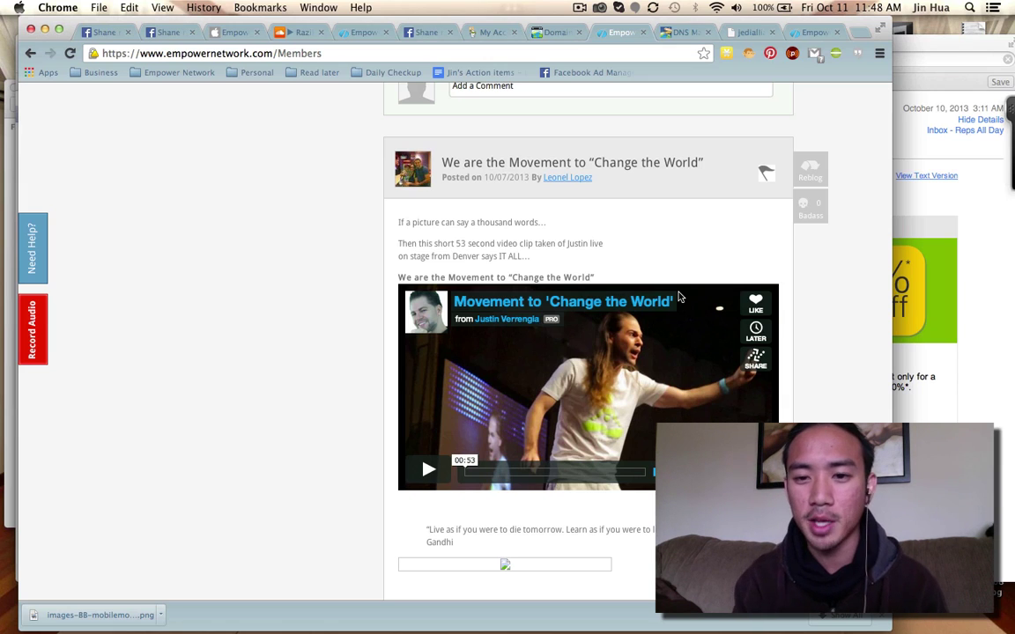
scroll(840, 305, "down", 12)
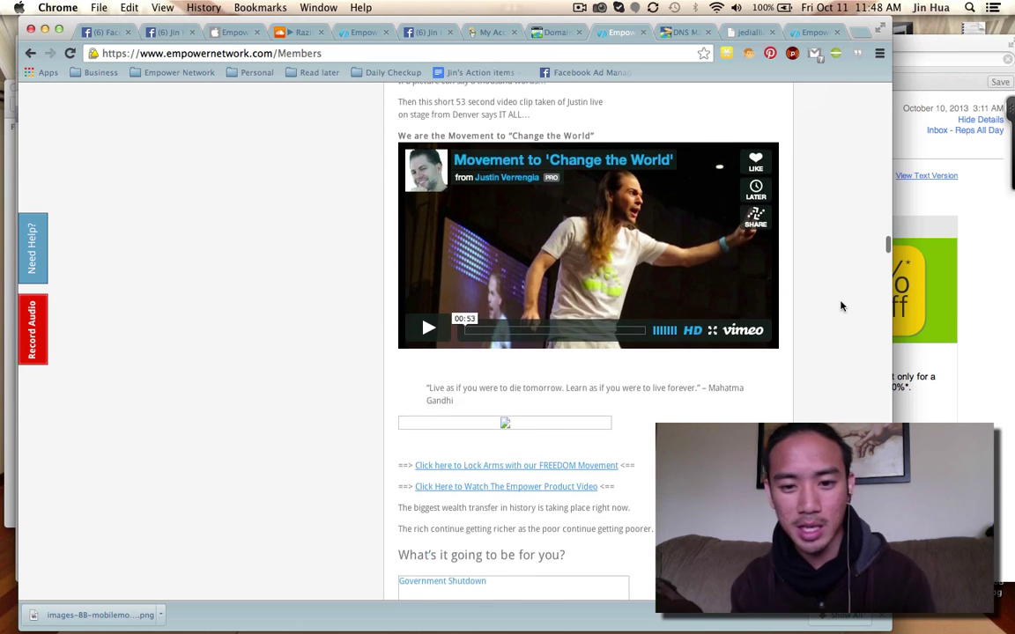
scroll(840, 306, "down", 15)
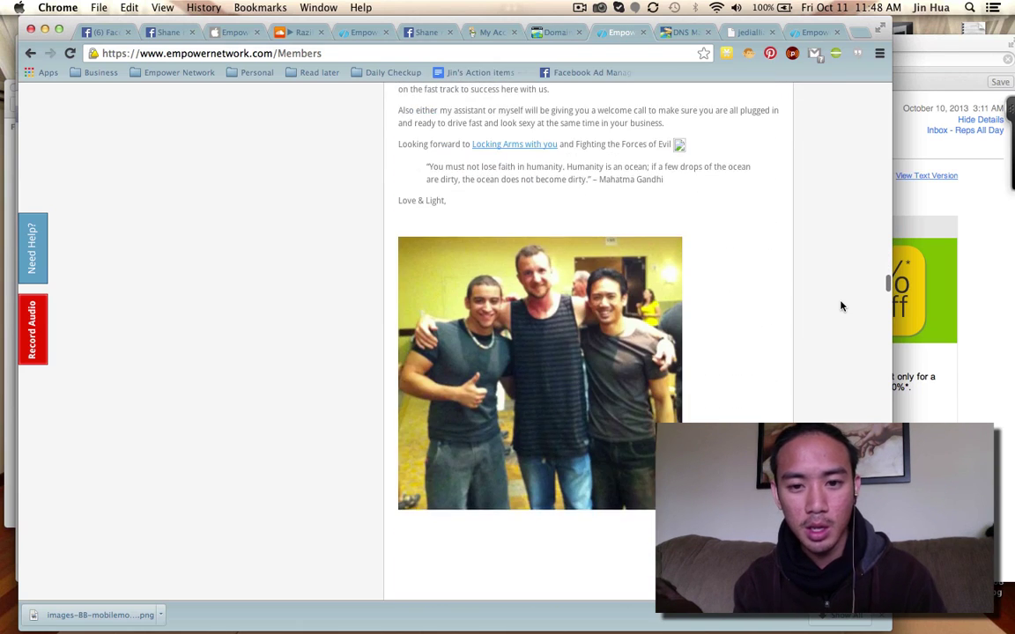
scroll(840, 306, "up", 3)
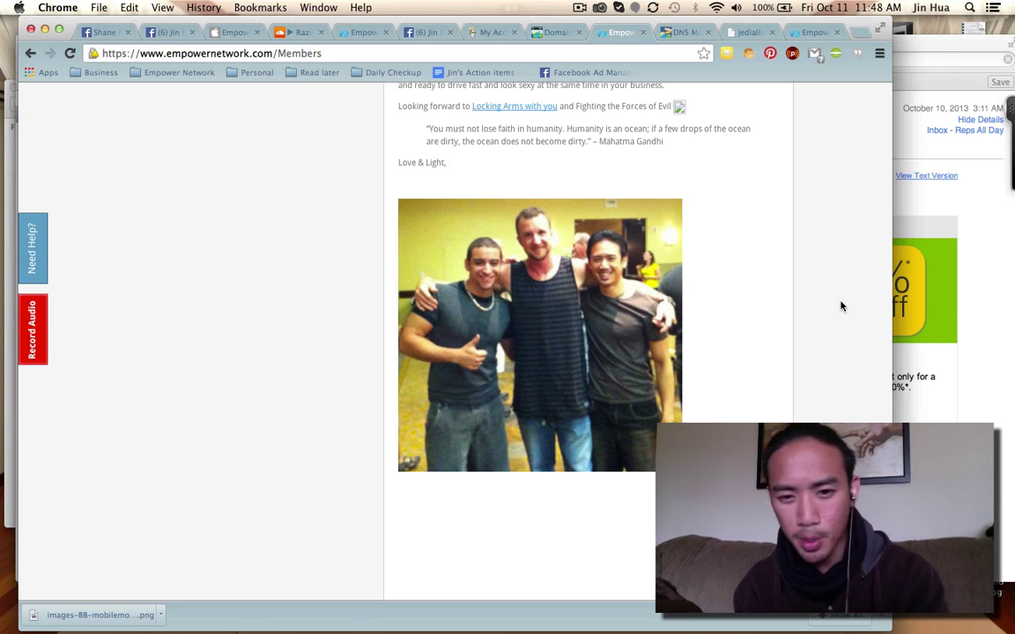
scroll(840, 305, "down", 2)
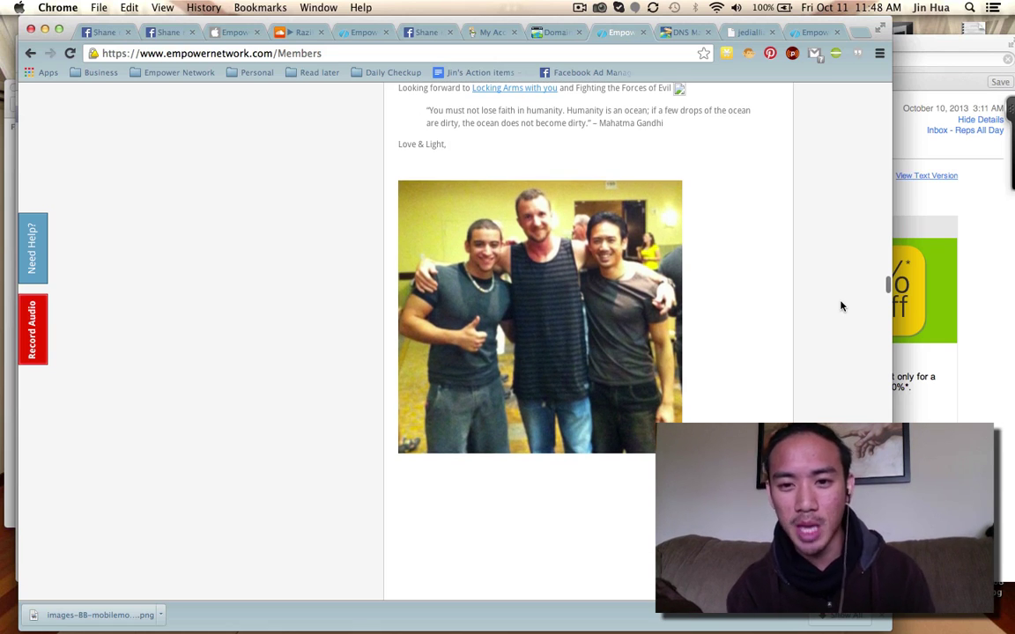
scroll(840, 306, "down", 1)
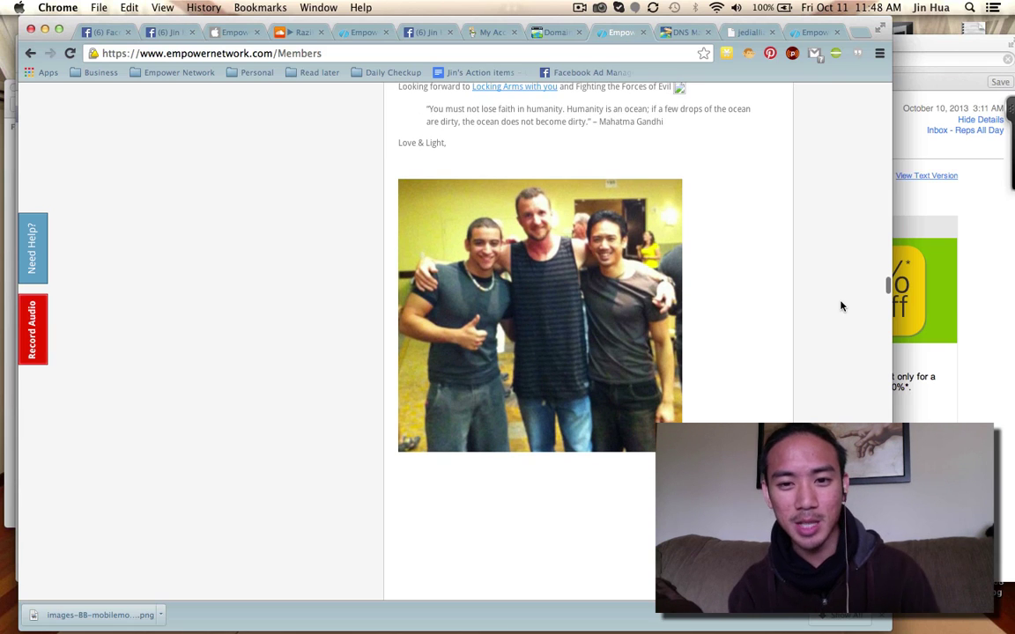
scroll(840, 306, "down", 2)
scroll(840, 305, "up", 2)
scroll(840, 305, "down", 4)
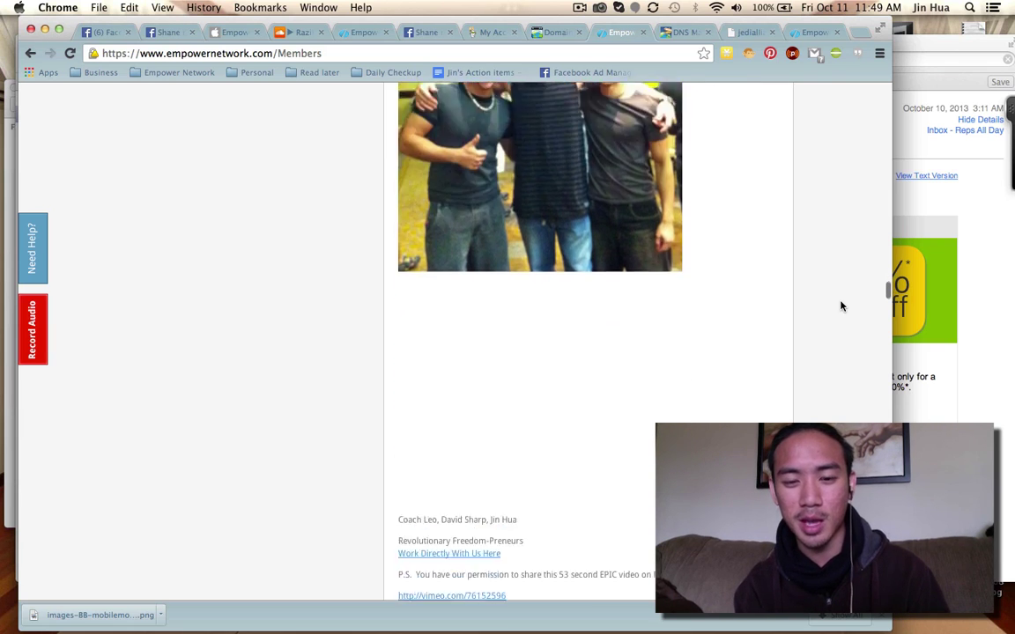
Continue to the feed post "Monday Night Empower Hour *LIVE* Call - Details Inside" and examine its image and dial-in details.
scroll(840, 305, "down", 5)
scroll(840, 306, "down", 3)
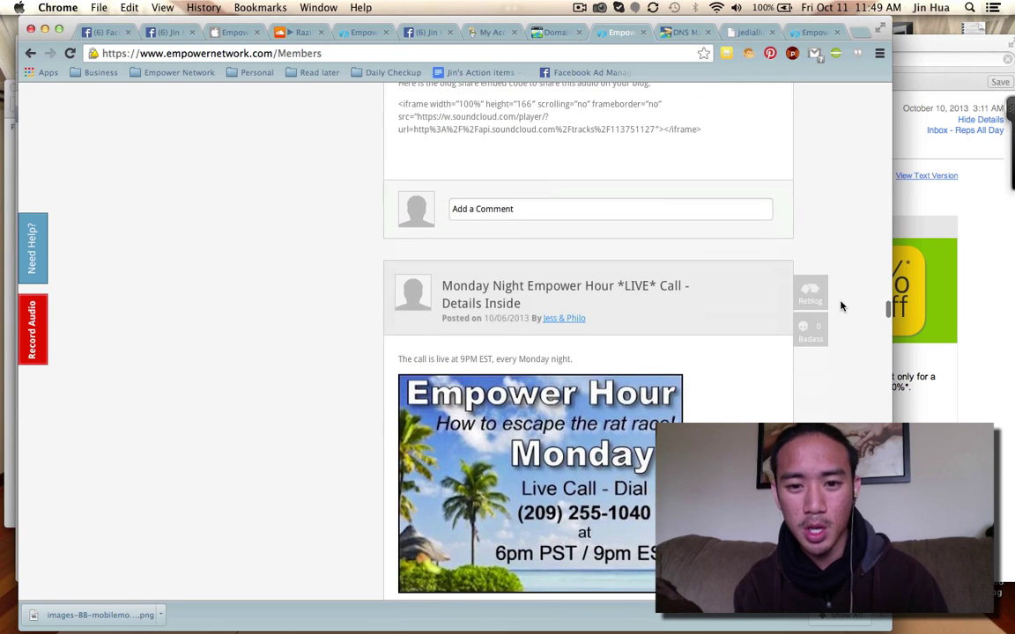
scroll(840, 306, "down", 5)
scroll(840, 306, "up", 4)
scroll(840, 306, "down", 1)
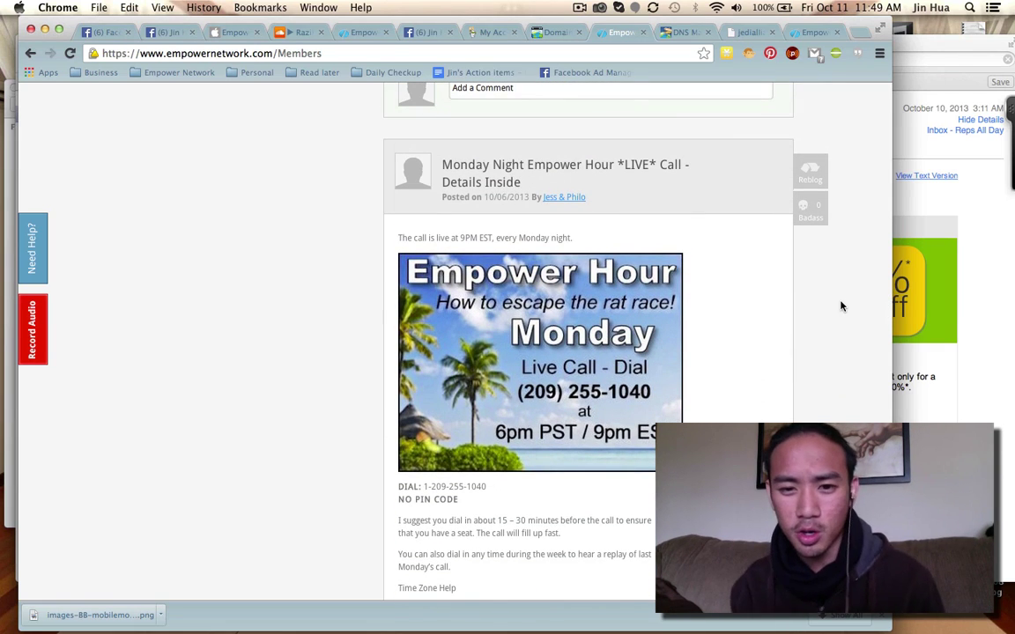
Go back to the start of the feed and compare the Reblog and Badass markers on the two "Hippie Rant" posts.
scroll(840, 305, "up", 6)
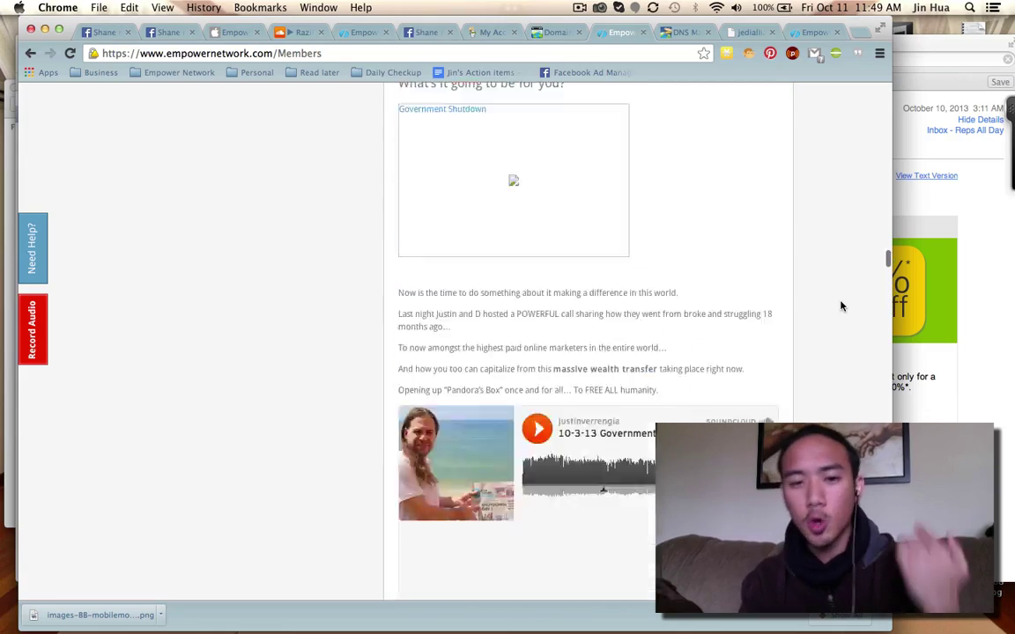
scroll(840, 306, "up", 15)
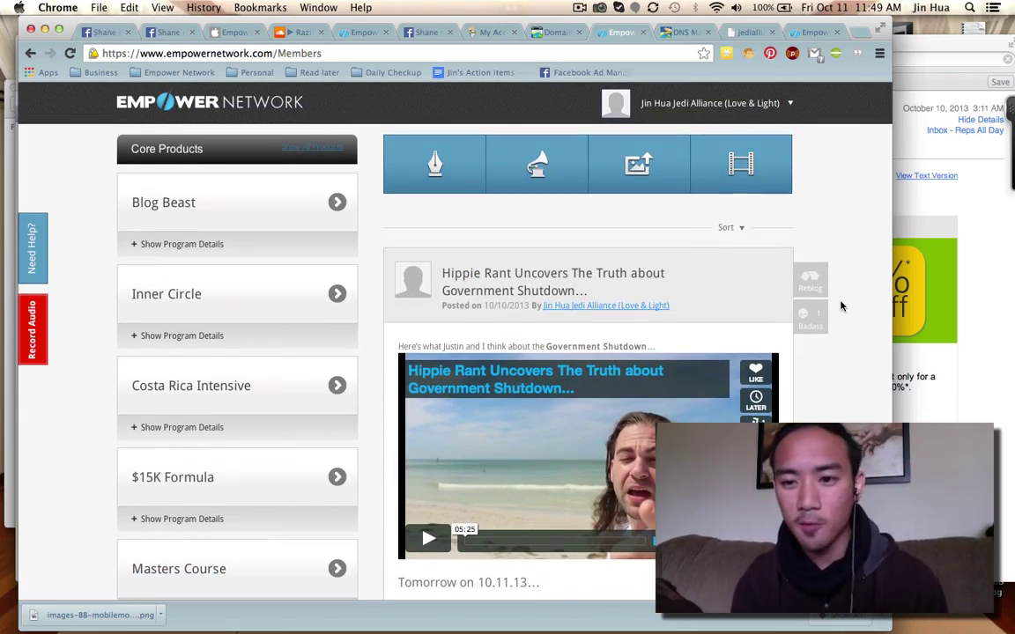
scroll(852, 358, "down", 2)
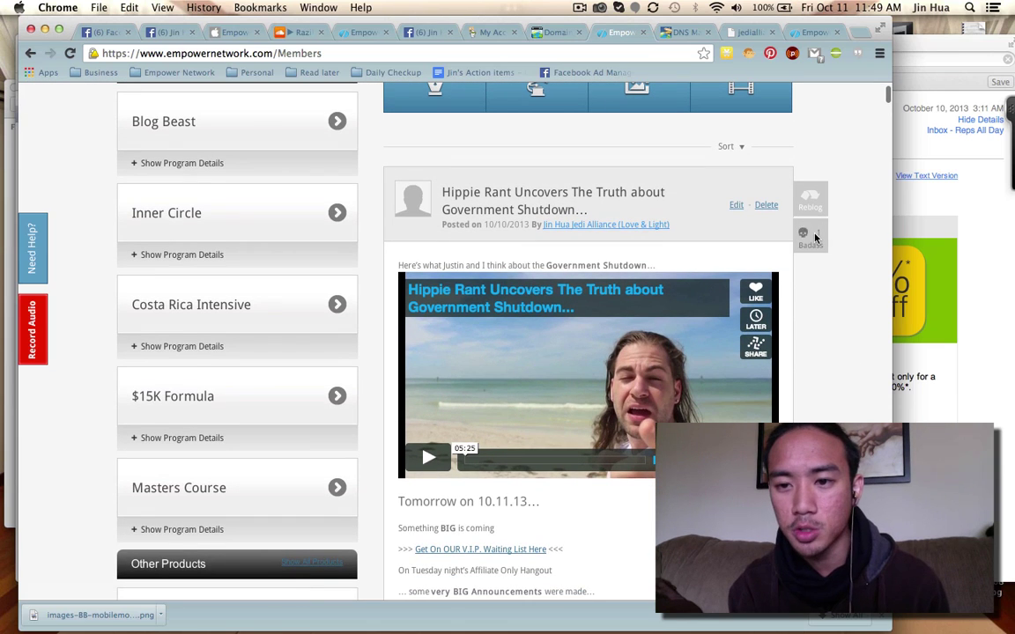
scroll(815, 238, "down", 20)
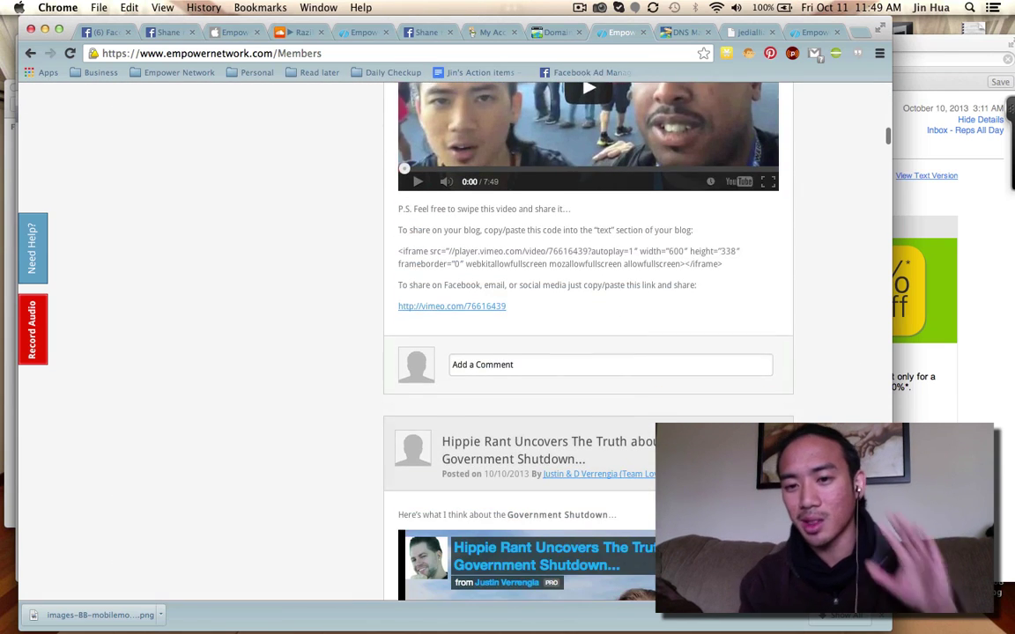
scroll(587, 352, "down", 7)
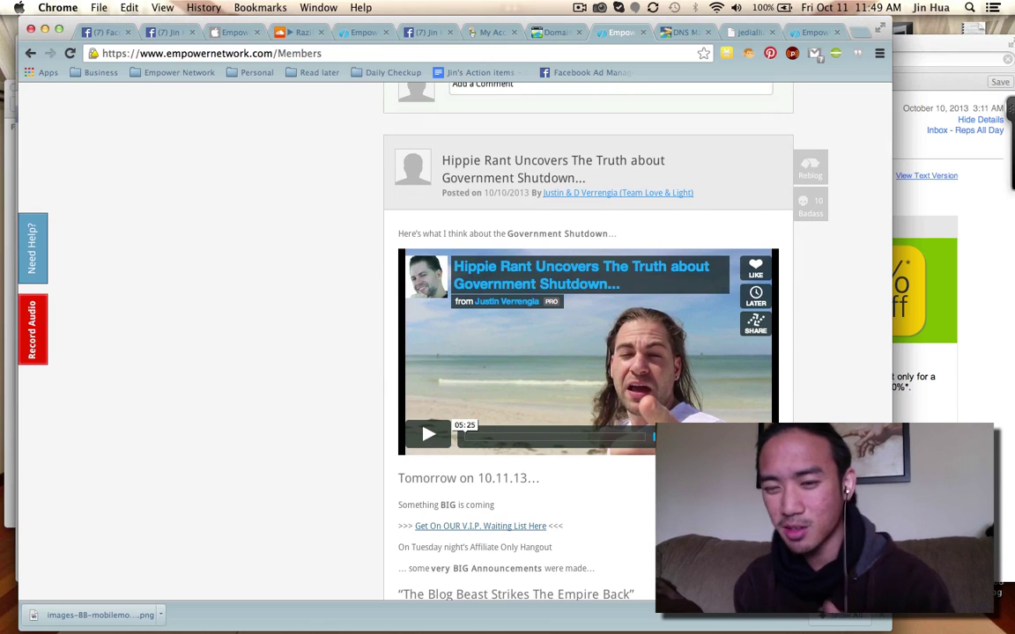
left_click(816, 205)
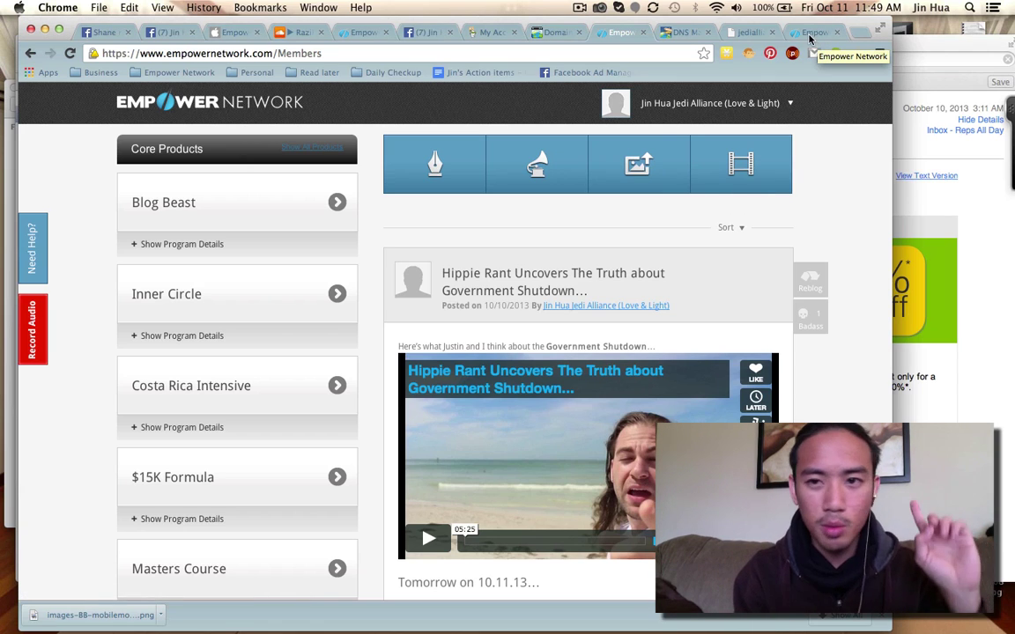
Return to the parked GoDaddy page and load jedialliance.com again to test the domain.
left_click(748, 33)
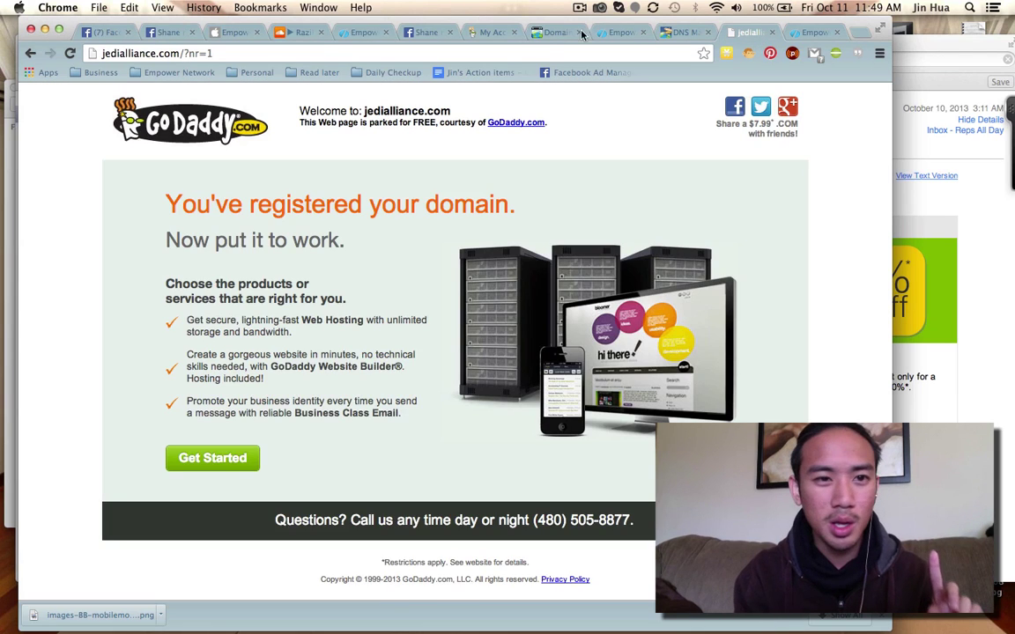
left_click(505, 54)
type("jedialli")
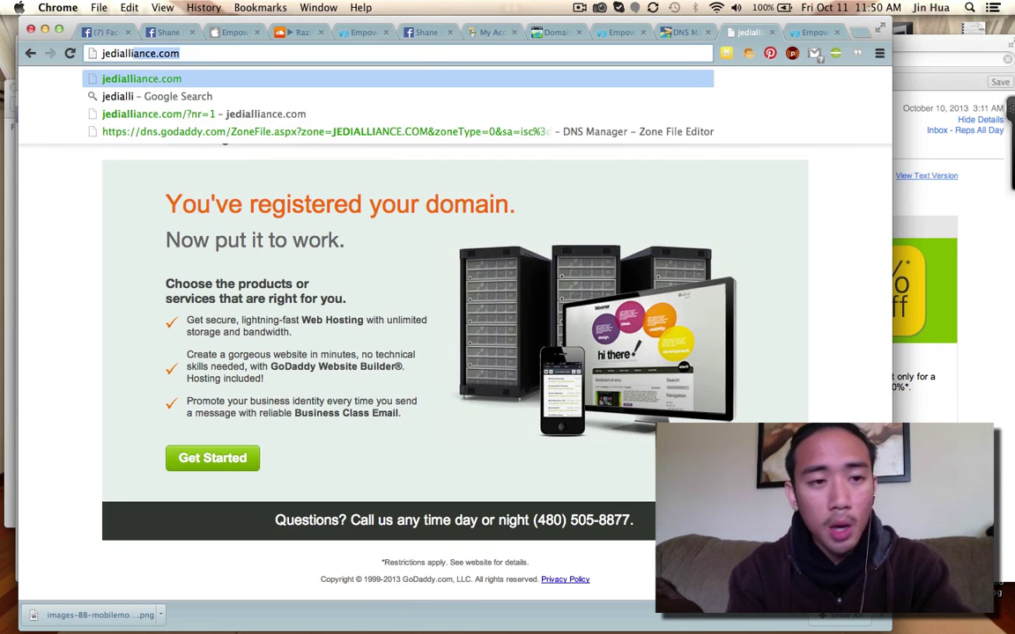
key("Return")
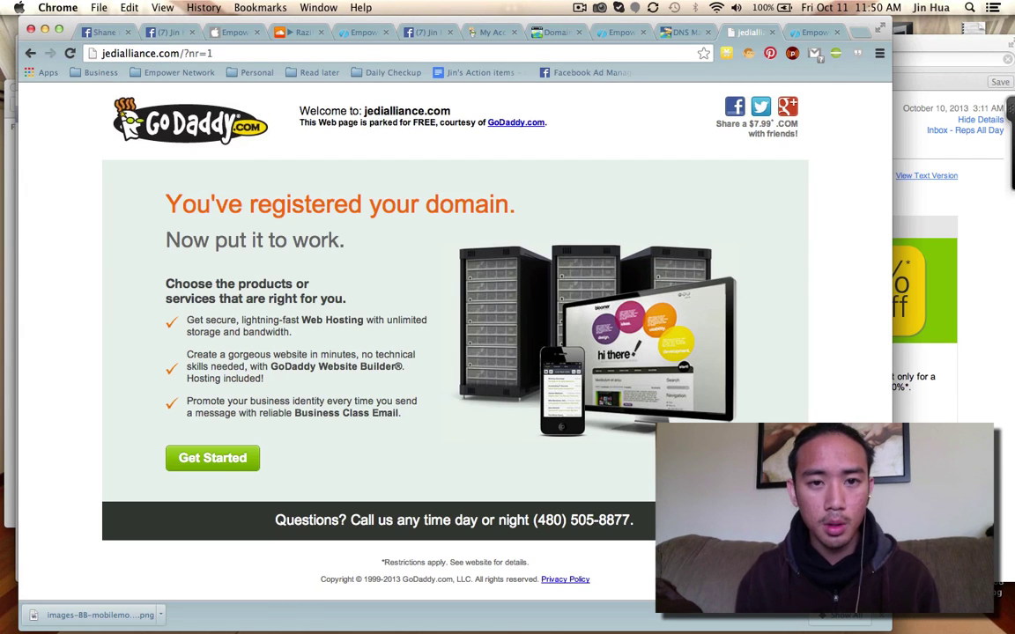
Glance at the domain's zone file, return to Empower Network, open the own blog for editing and switch to The Jedi Alliance blog.
left_click(685, 32)
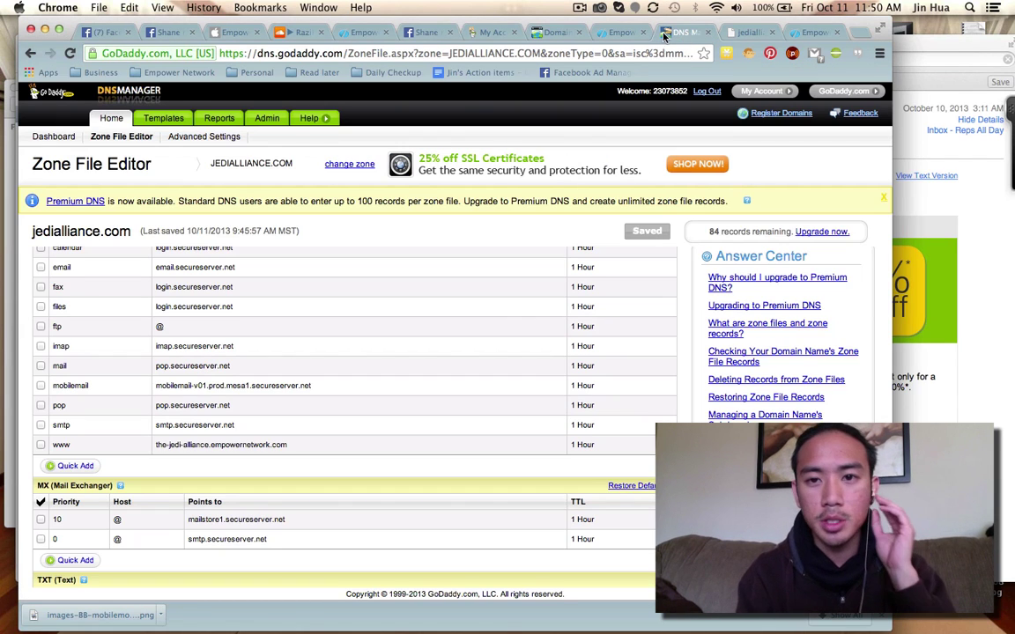
left_click(618, 34)
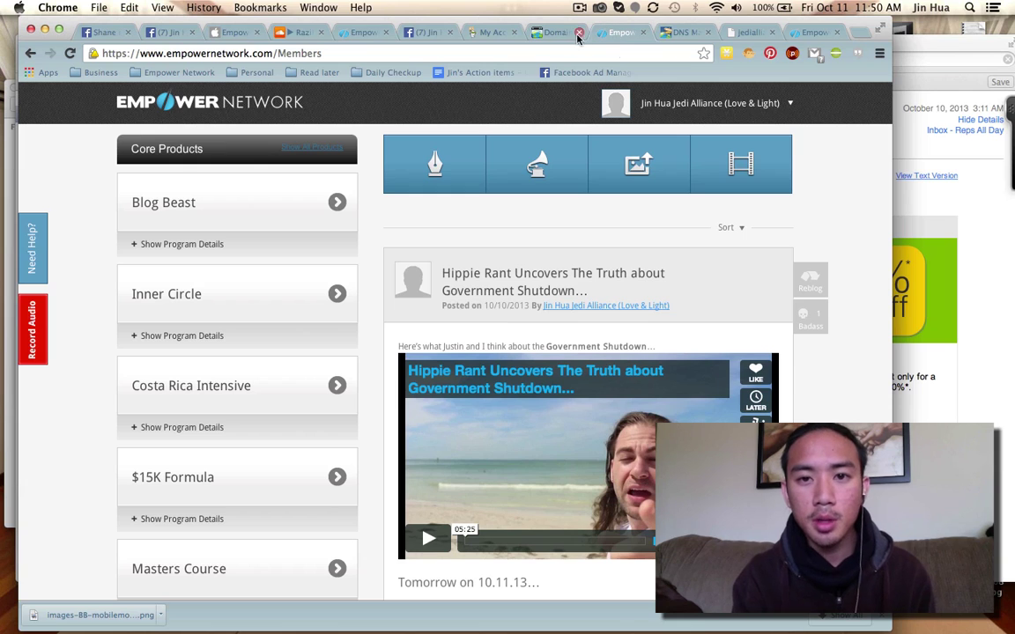
mouse_move(710, 124)
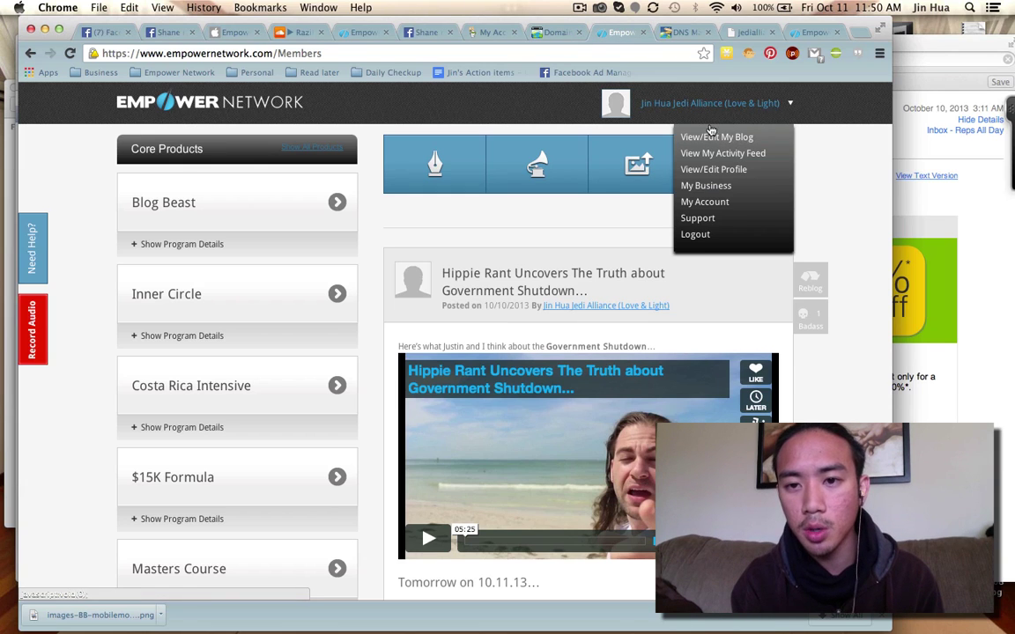
left_click(711, 137)
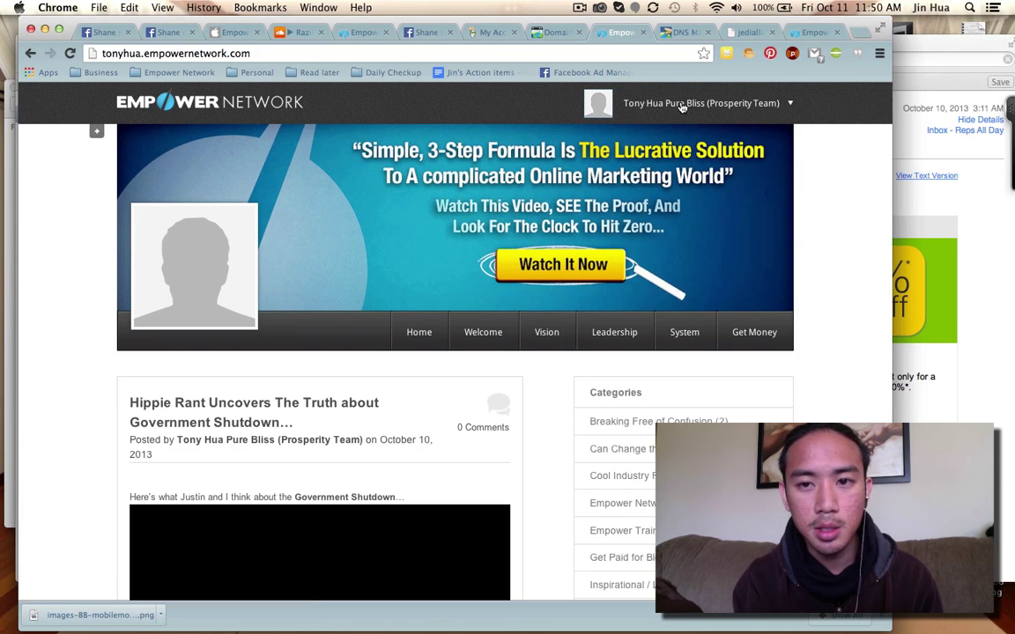
mouse_move(678, 106)
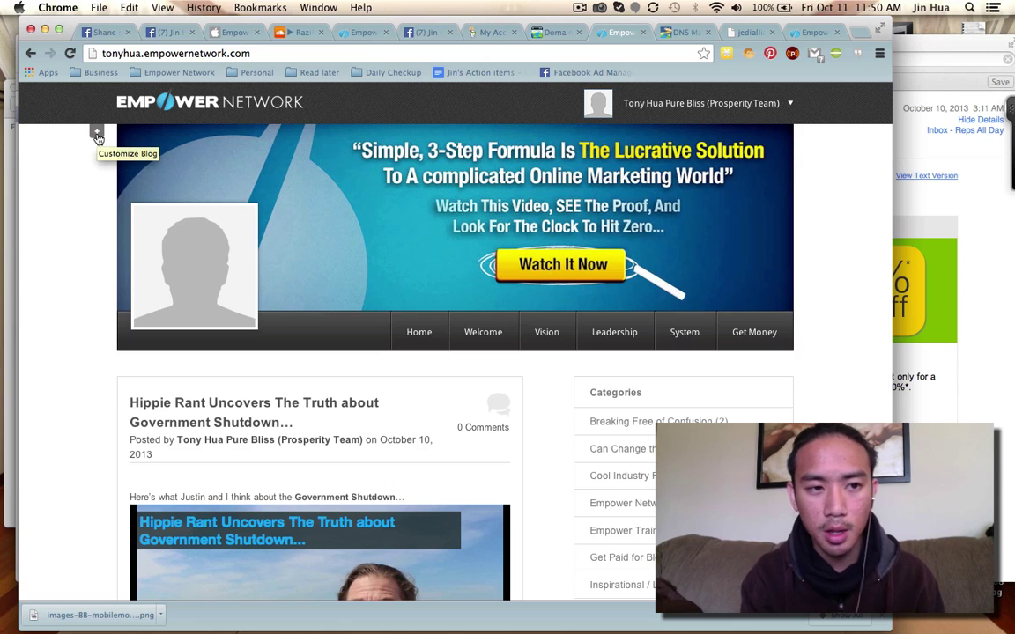
left_click(96, 135)
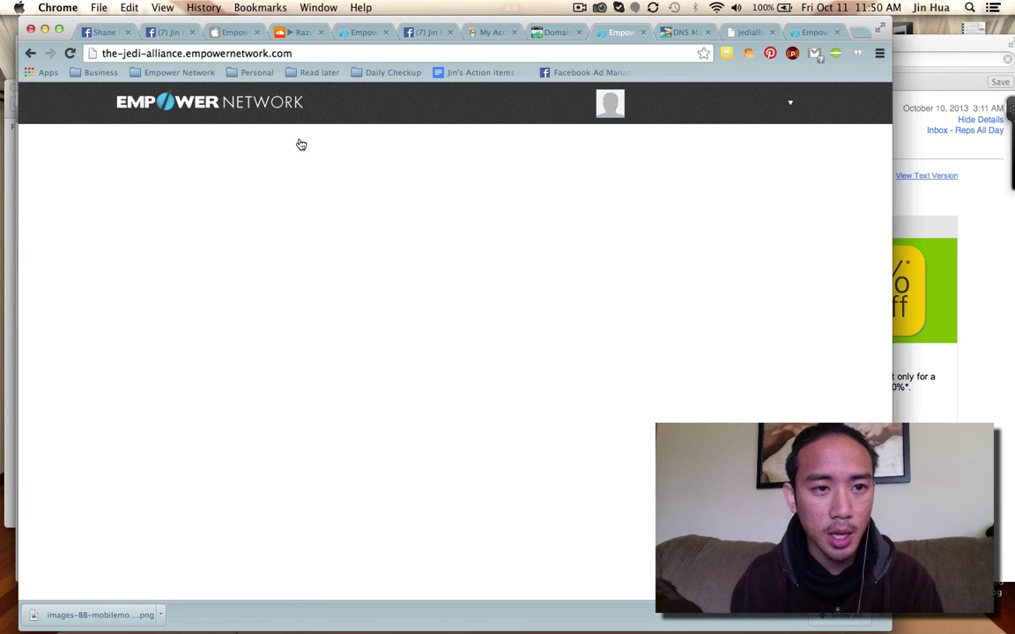
Open the blog customization options of The Jedi Alliance and check the status of its custom domain.
mouse_move(790, 305)
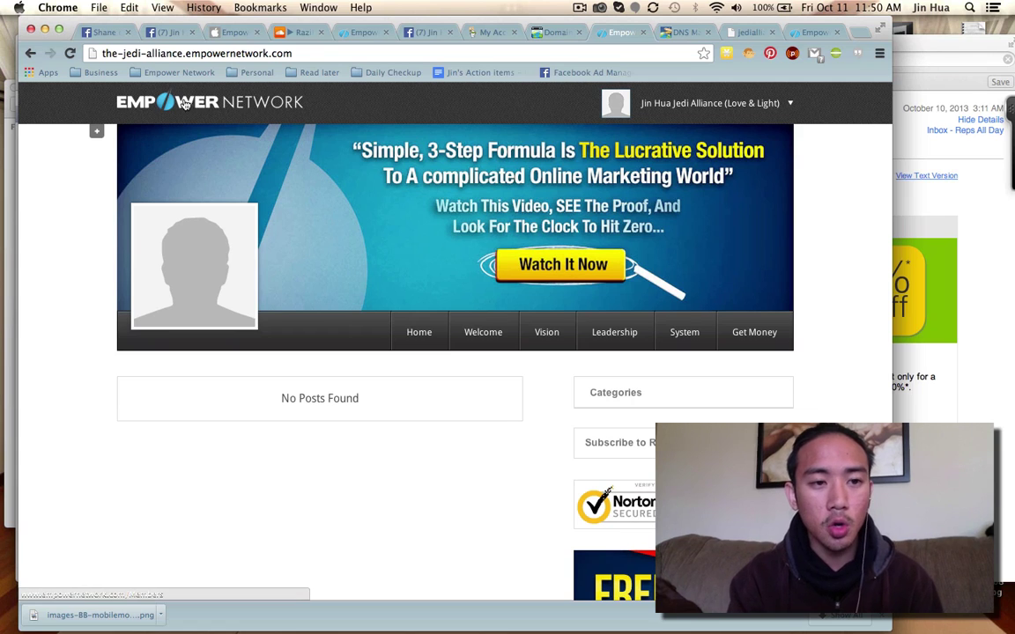
left_click(98, 131)
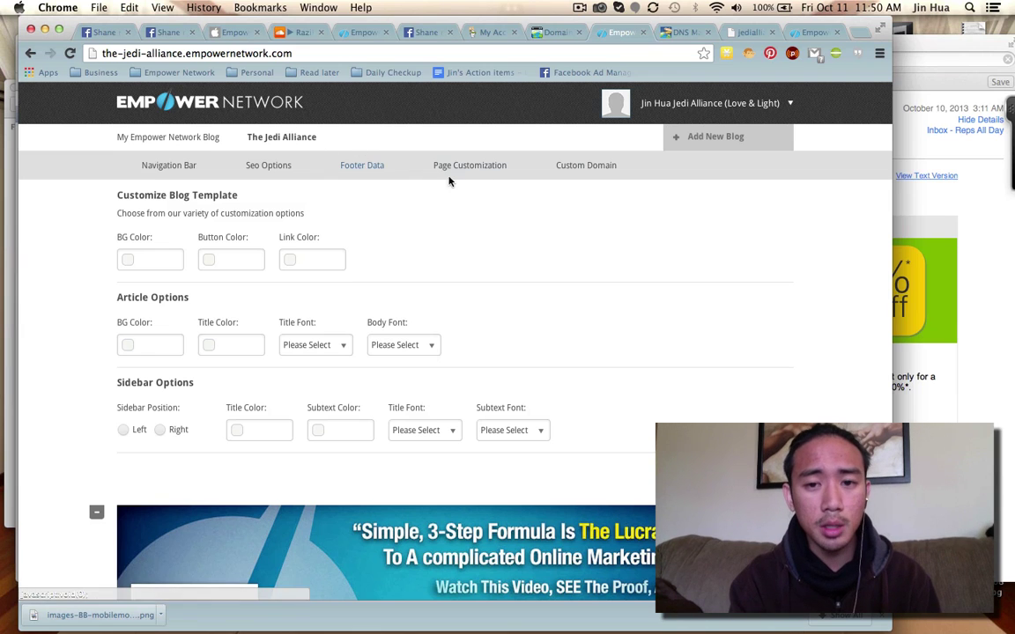
left_click(583, 164)
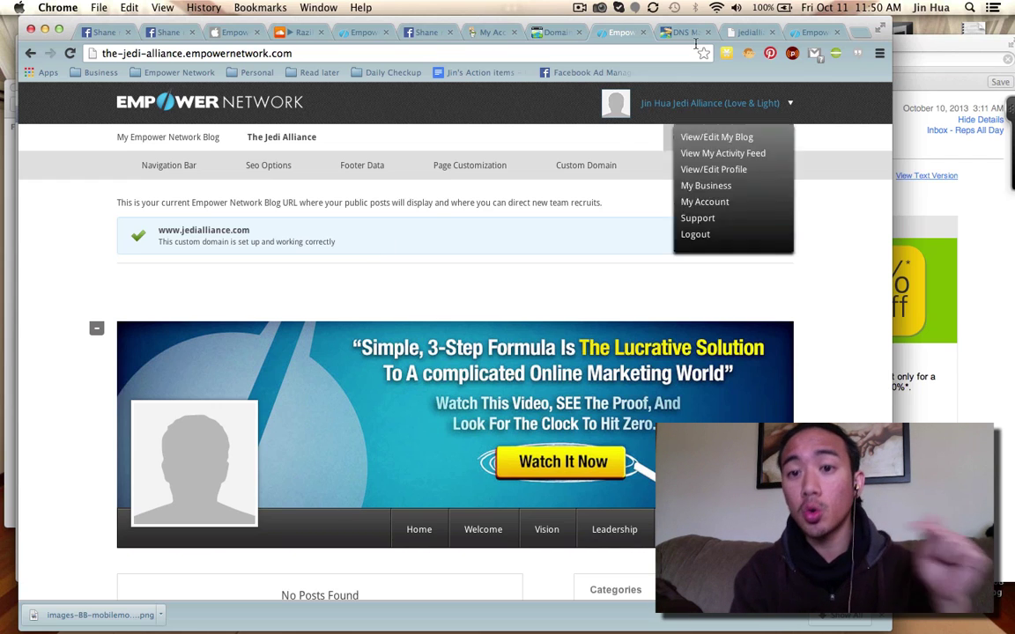
Go back to the parked domain page, remove "/?nr=1" from its address and reload jedialliance.com.
left_click(748, 32)
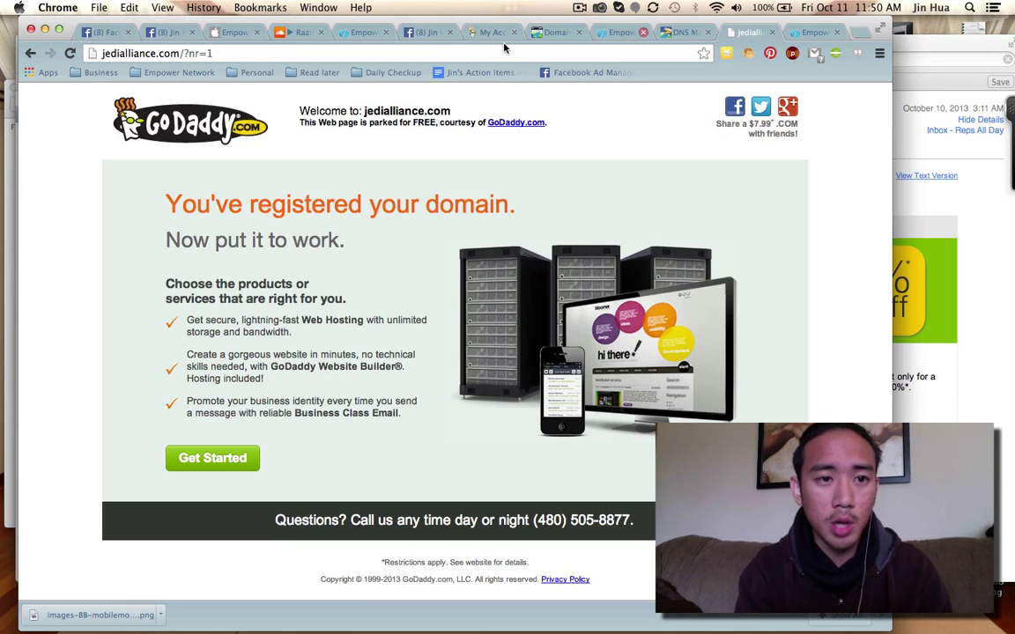
left_click(412, 52)
left_click(214, 52)
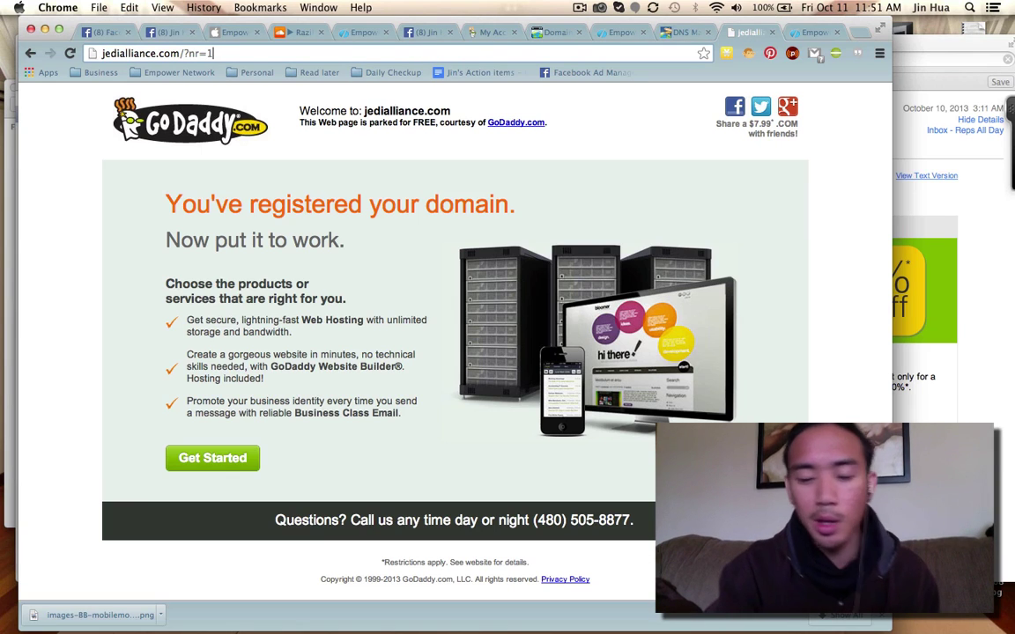
key("BackSpace")
key("BackSpace")
key("BackSpace")
key("BackSpace")
key("BackSpace")
key("BackSpace")
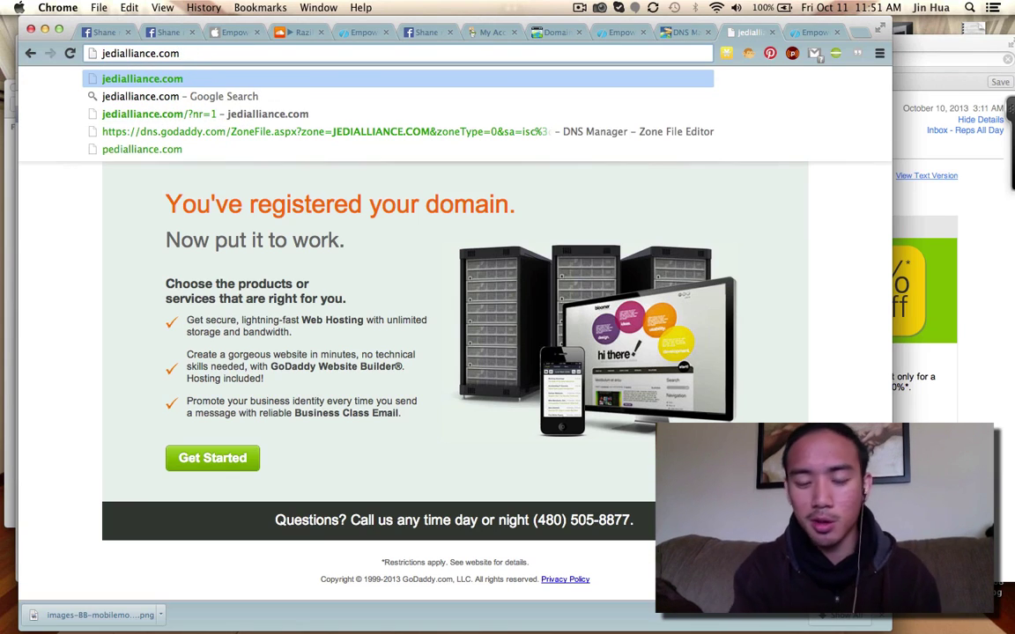
key("Return")
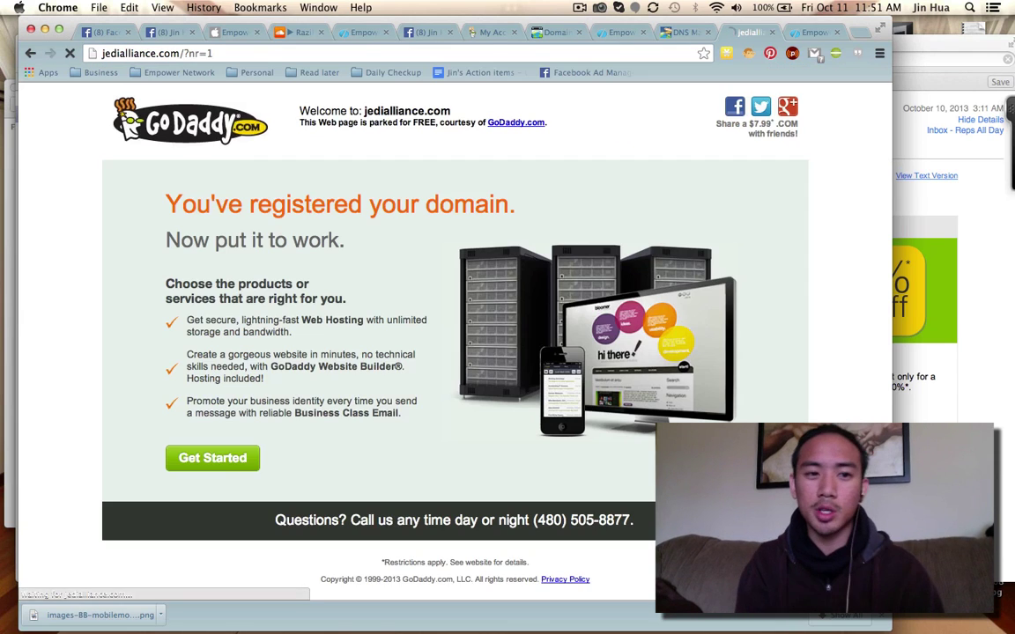
Retest the domain without the www prefix by trimming the query ending from its address and loading it once more.
left_click(430, 54)
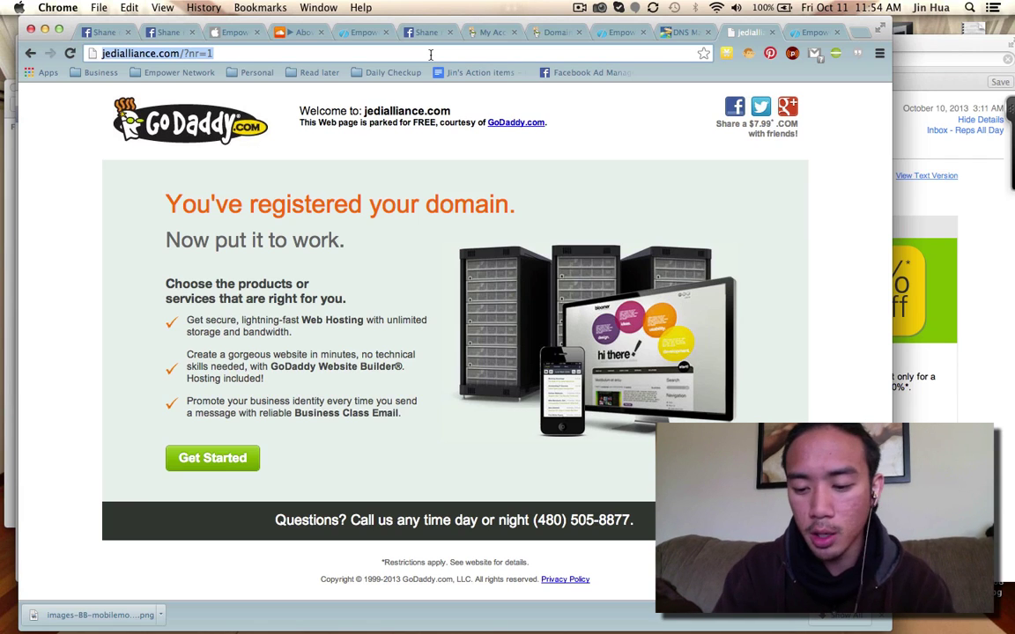
key("Right")
key("BackSpace")
key("BackSpace")
key("BackSpace")
key("Return")
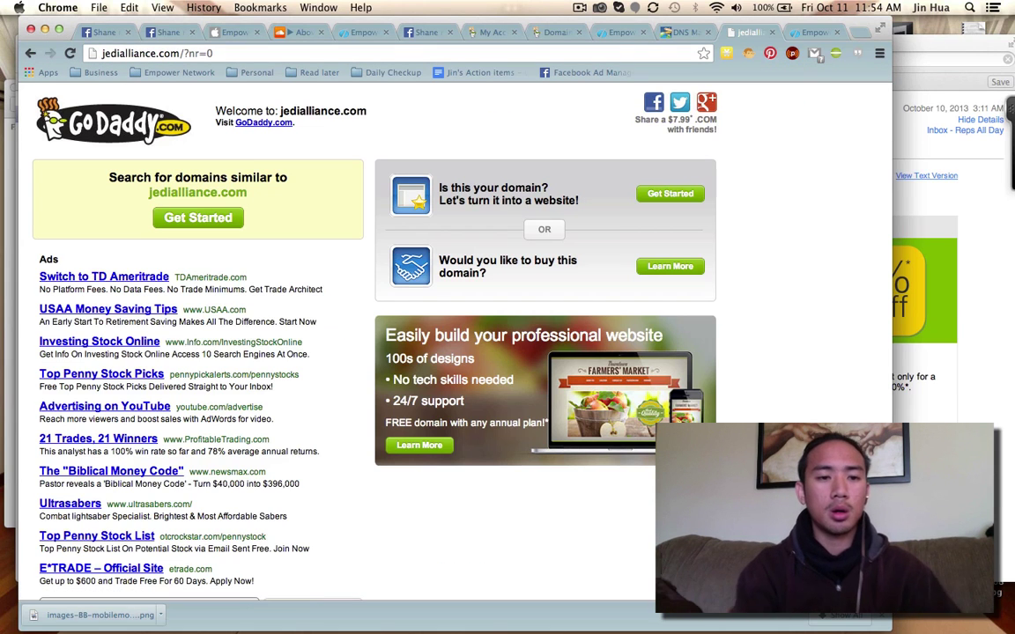
left_click(269, 51)
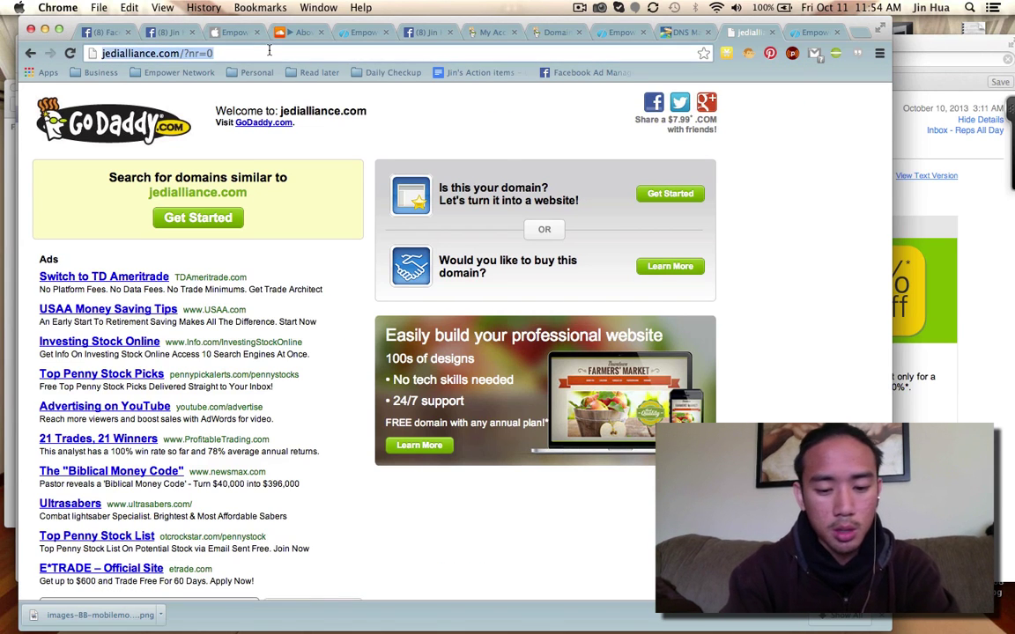
type("www.jed")
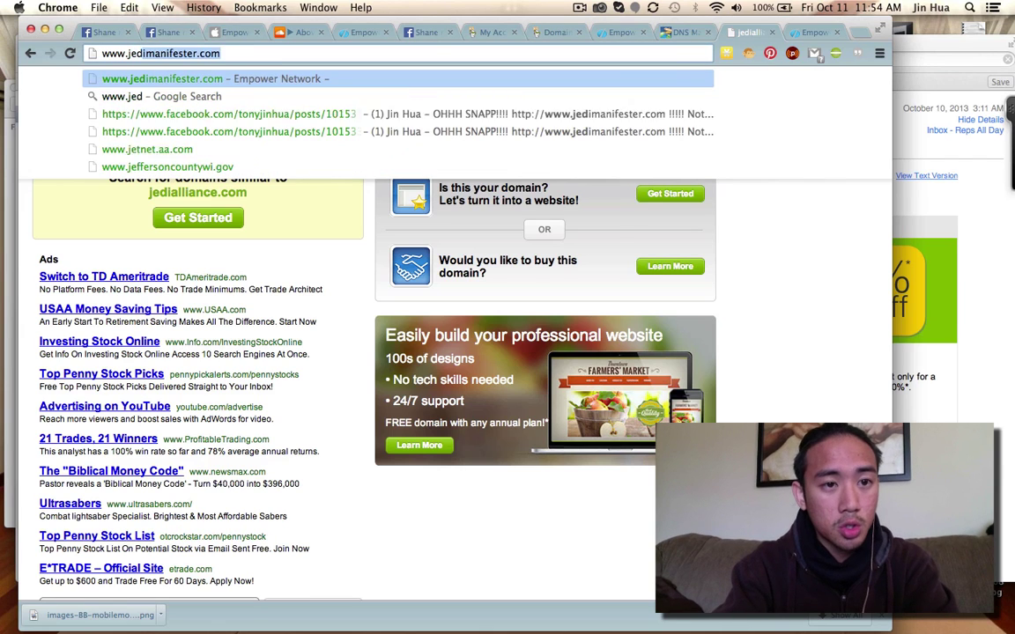
key("BackSpace")
type("iaa")
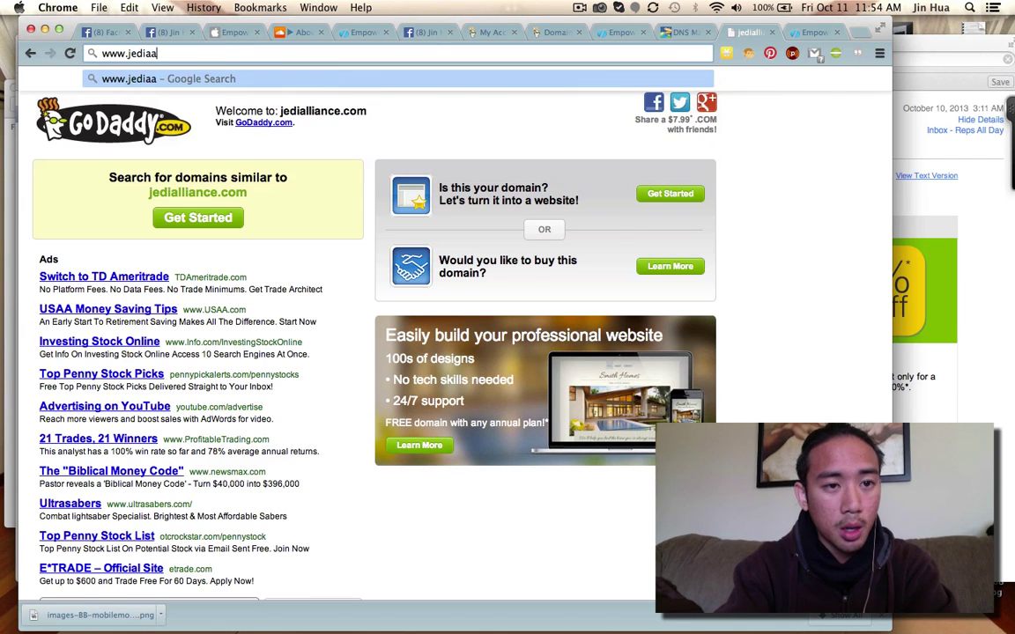
key("BackSpace")
type("lliance.com")
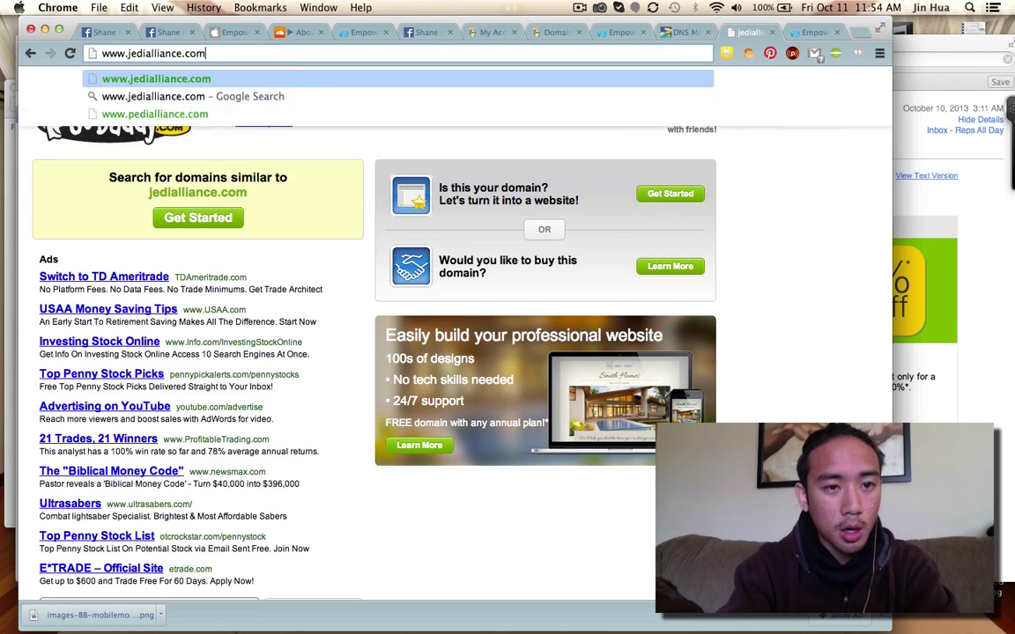
key("Return")
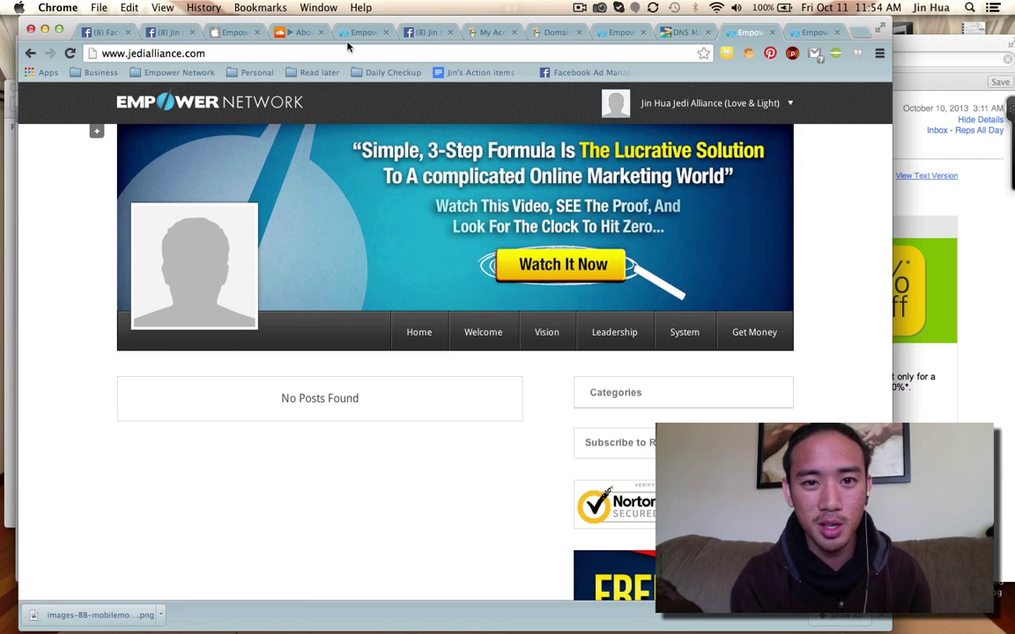
Switch to the Facebook post about the $1.99 GoDaddy domain, minimize the open chat and view the promo code text.
left_click(421, 32)
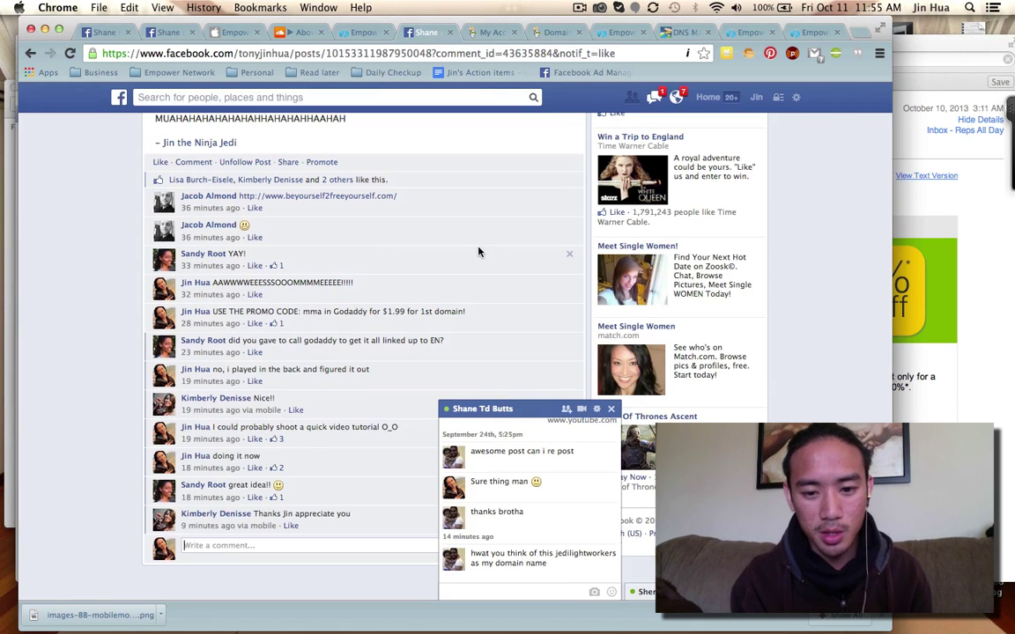
left_click(533, 410)
scroll(473, 306, "up", 5)
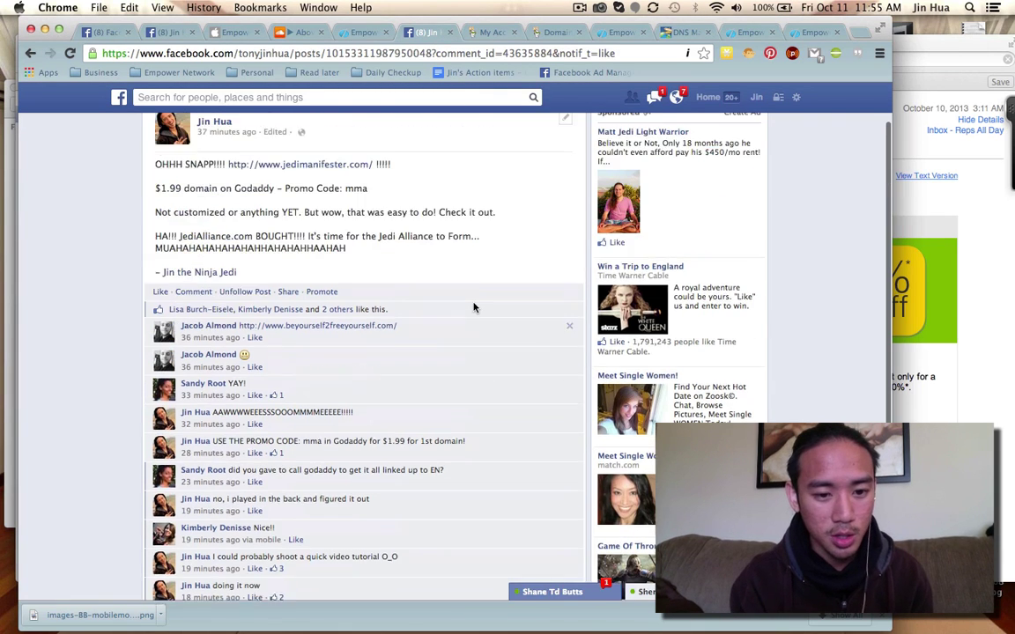